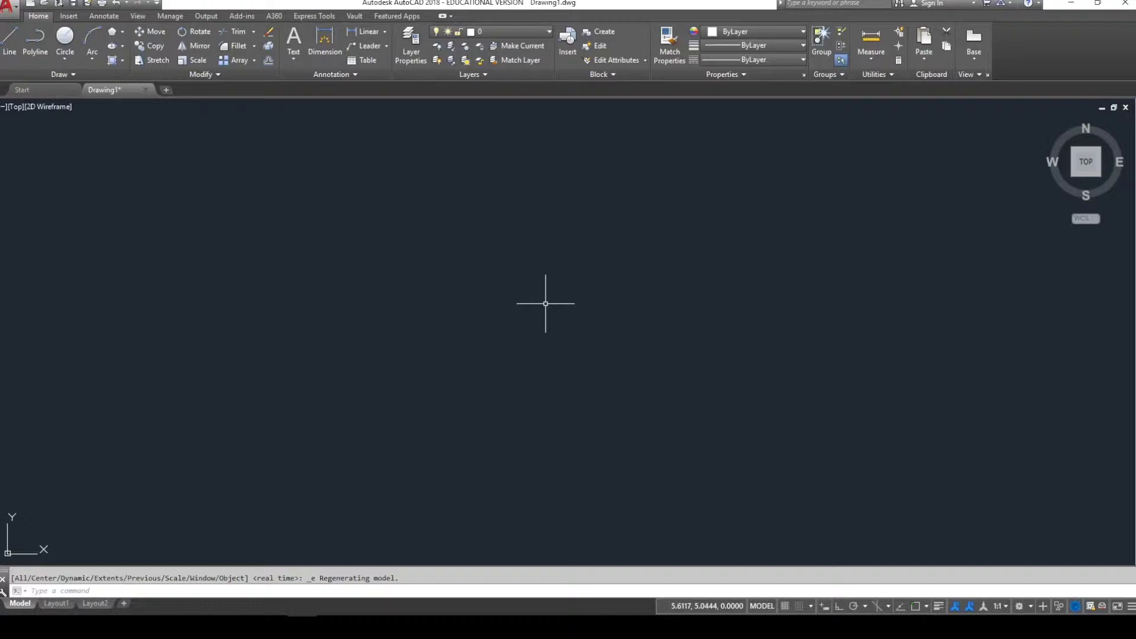
- Make REF the current layer and start a line with a 1.25 segment downward
click(514, 32)
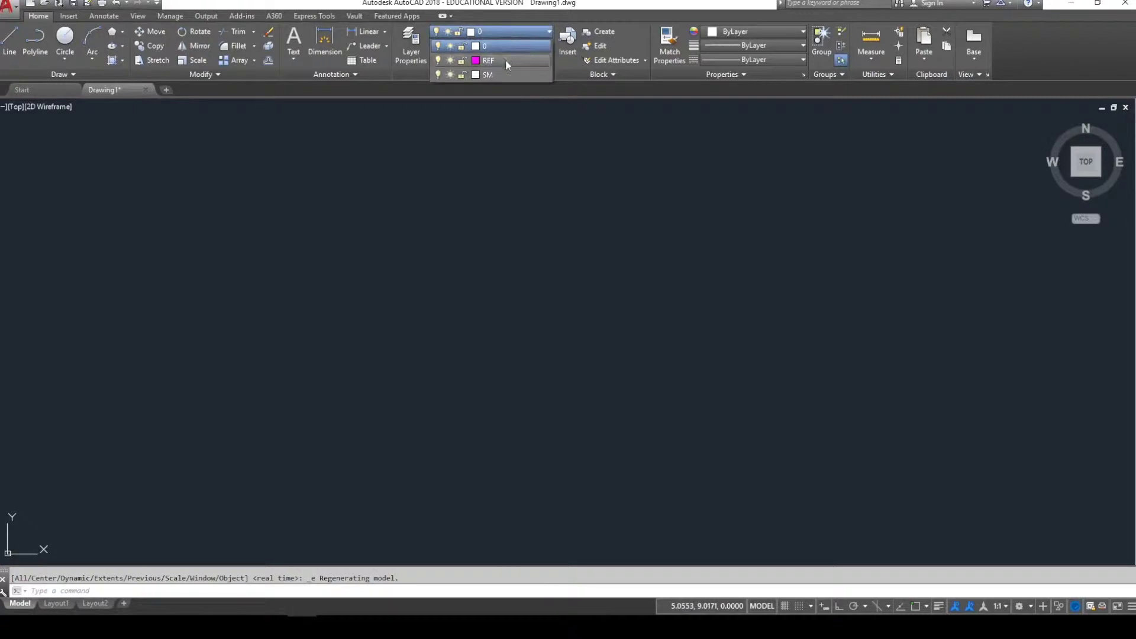
click(506, 61)
click(10, 40)
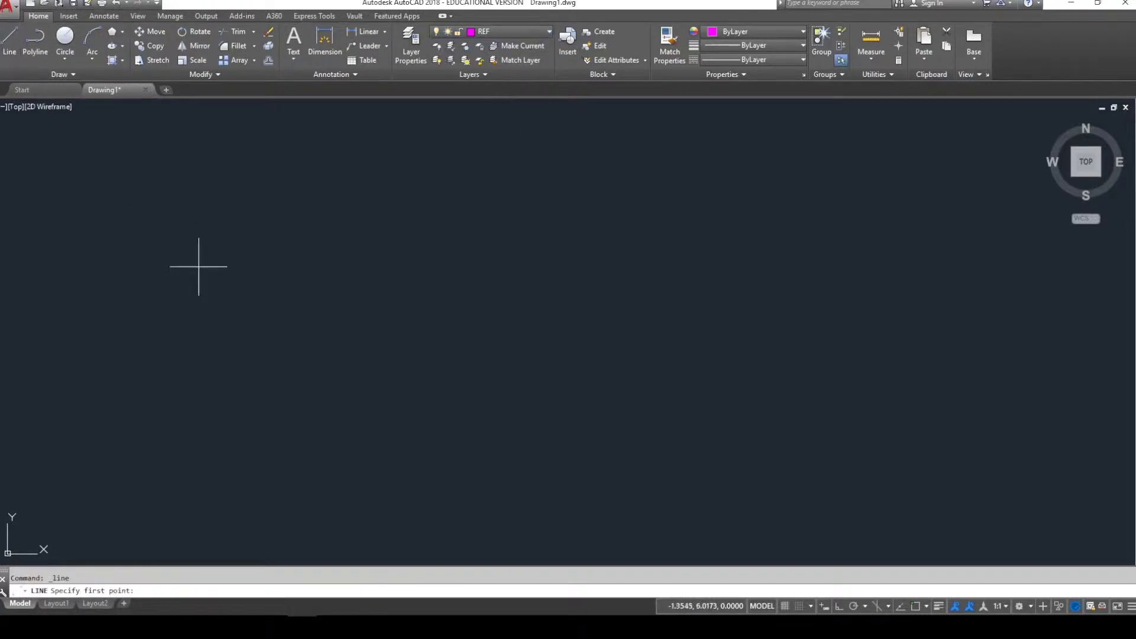
click(344, 378)
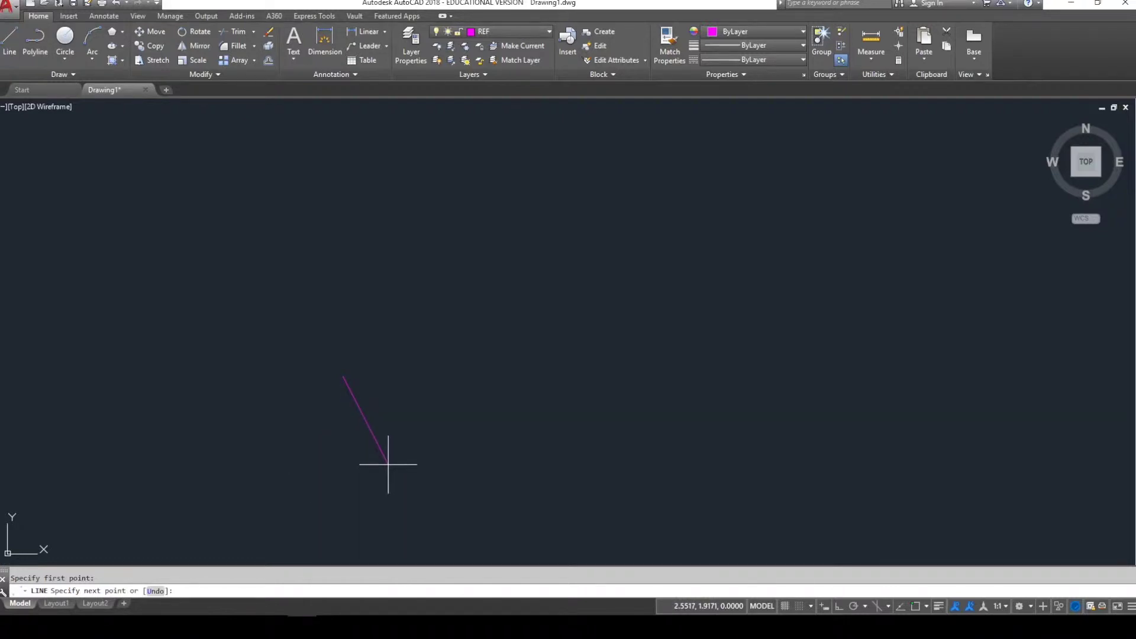
text(@1.25<-90)
key(Return)
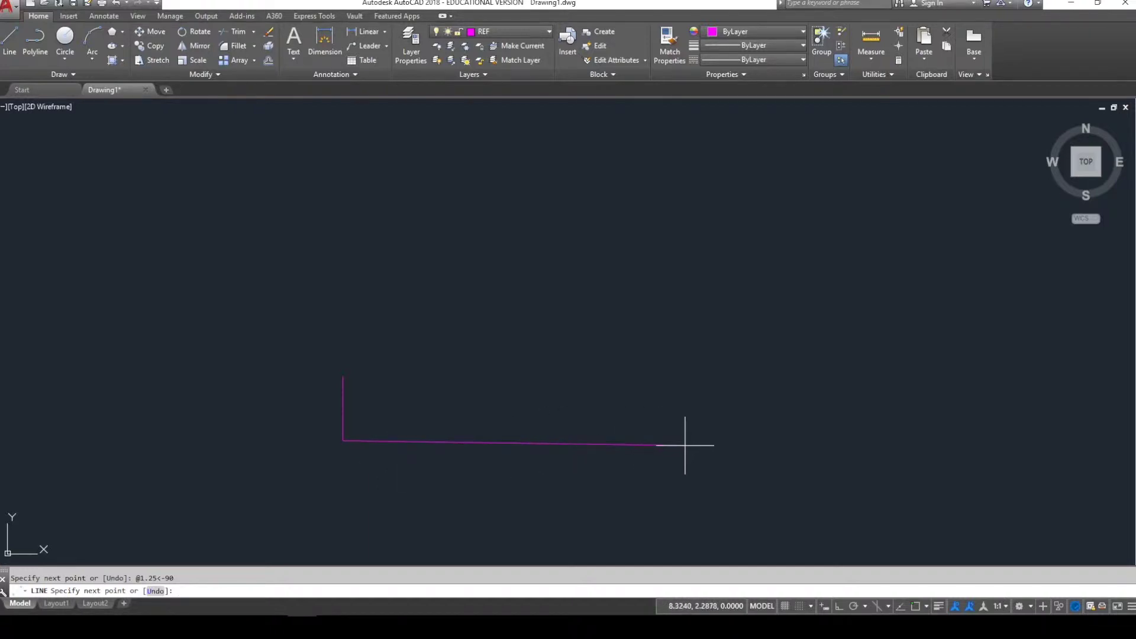
- Continue the line 5.5 right, 2.75 up, 3.4 left and 1.25 up, then finish
text(@5.5<0)
key(Return)
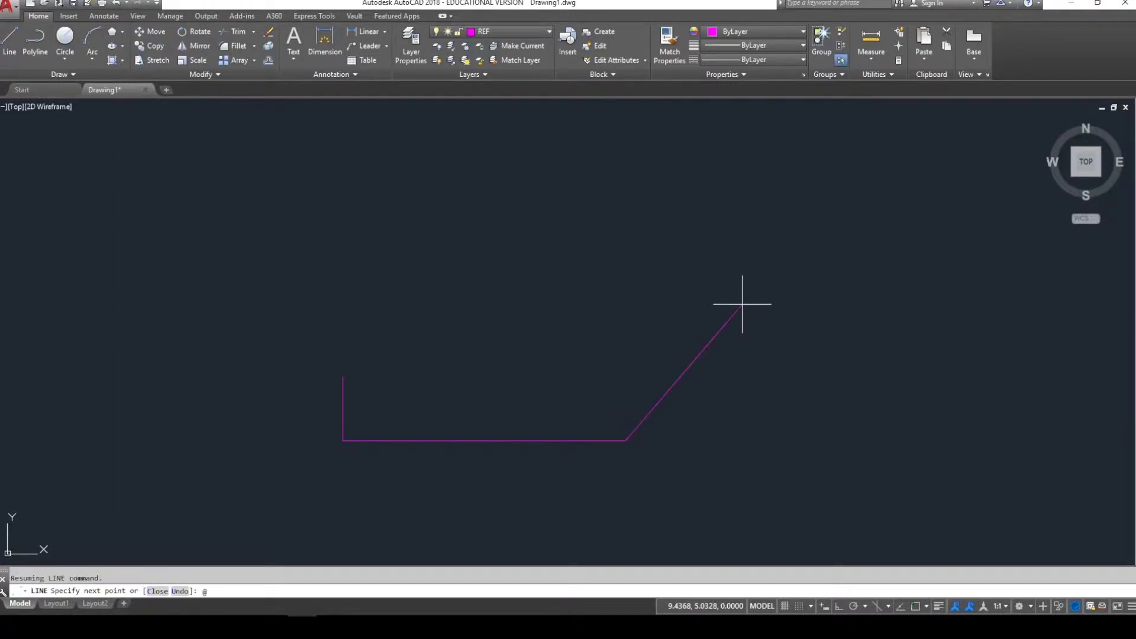
text(@2.75<90)
key(Return)
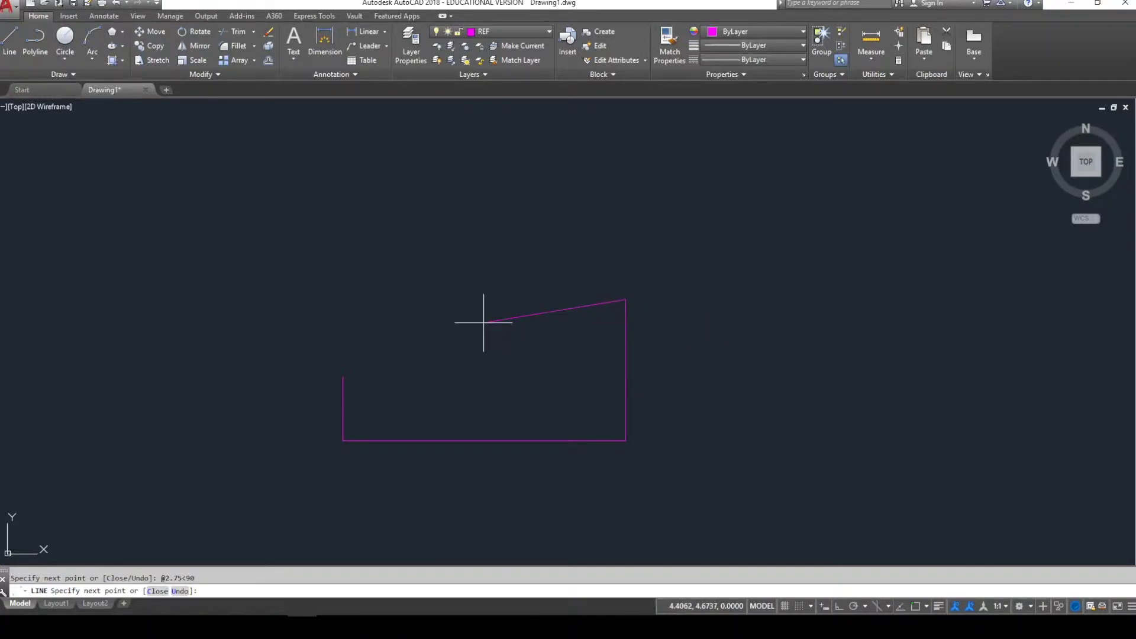
text(@3.4<180)
key(Return)
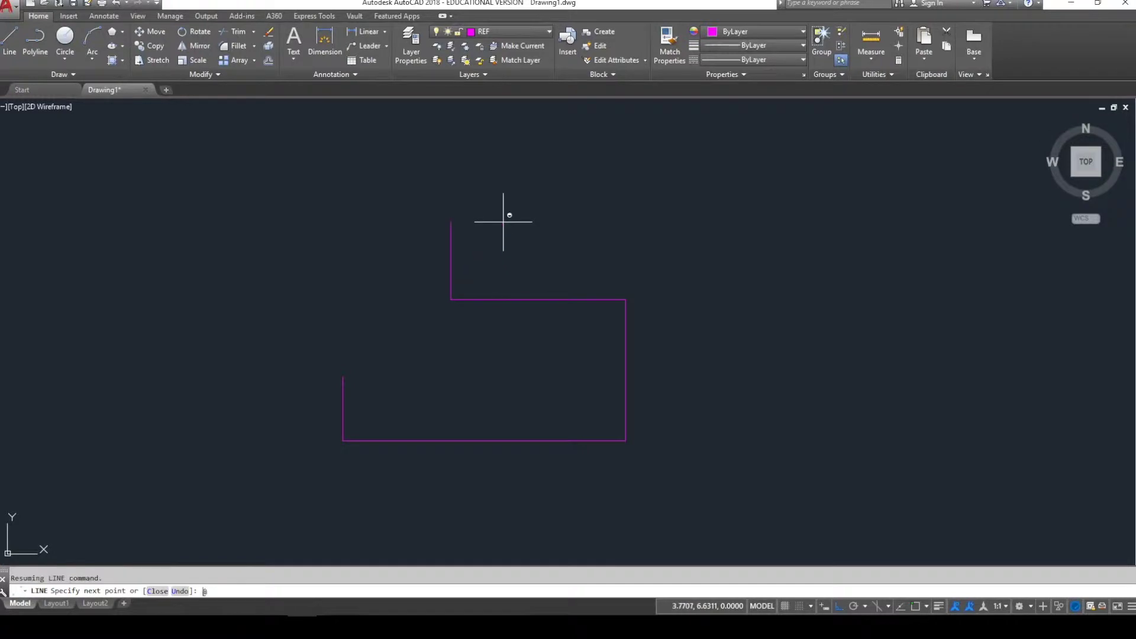
text(@1.25<90)
key(Return)
key(Escape)
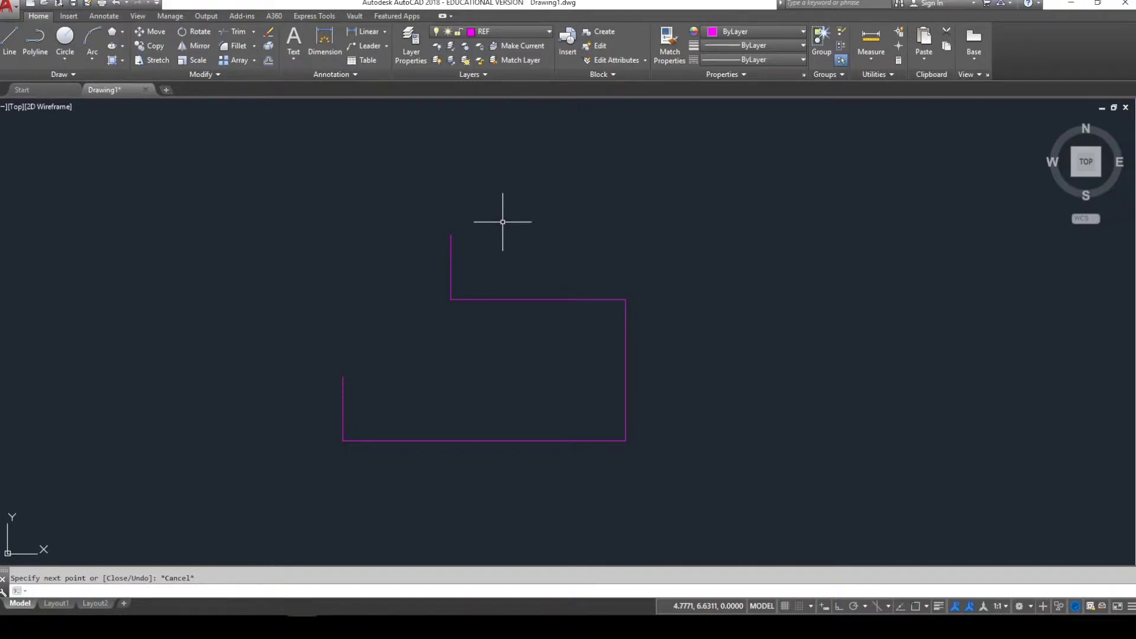
- Make SM current and draw a 0.76-diameter circle at the short line's top end
click(520, 32)
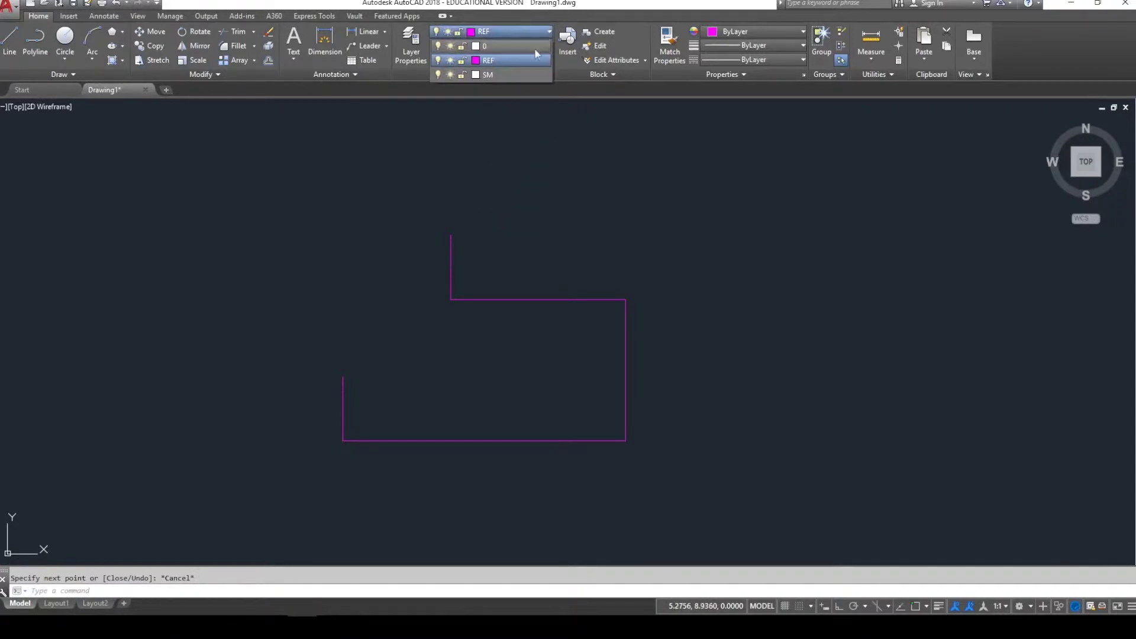
click(523, 76)
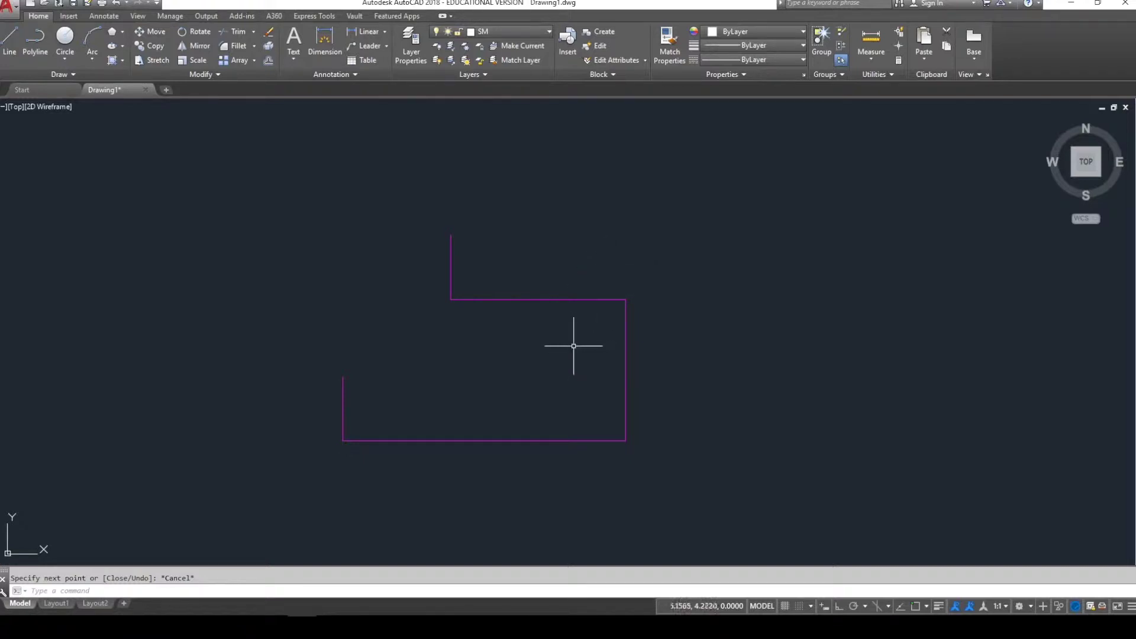
click(64, 59)
click(49, 104)
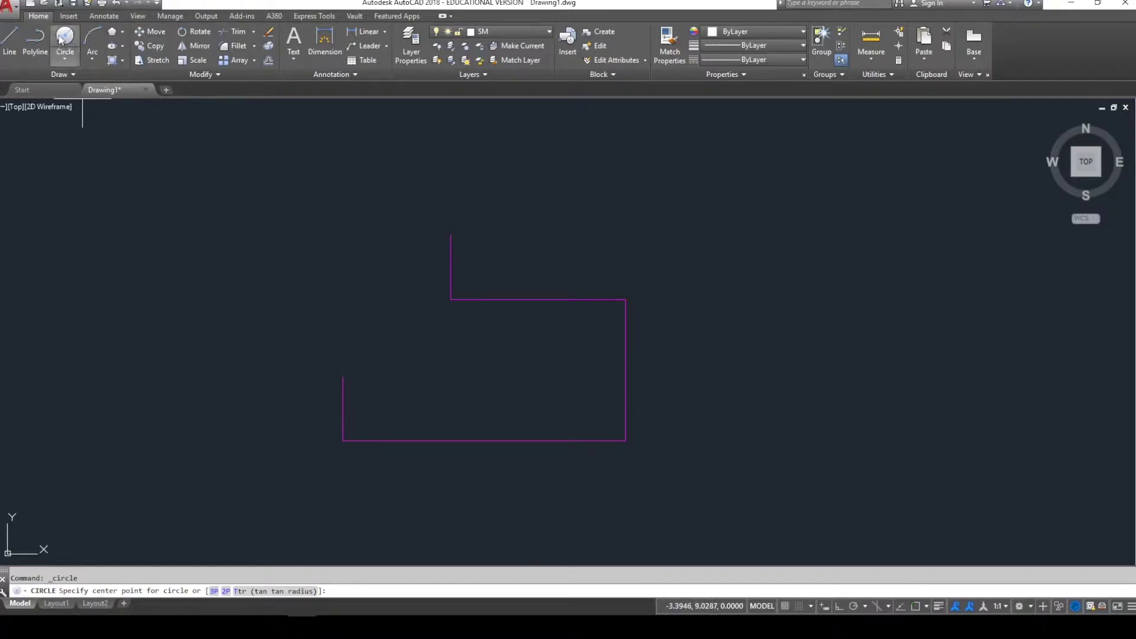
shift+right_click(333, 332)
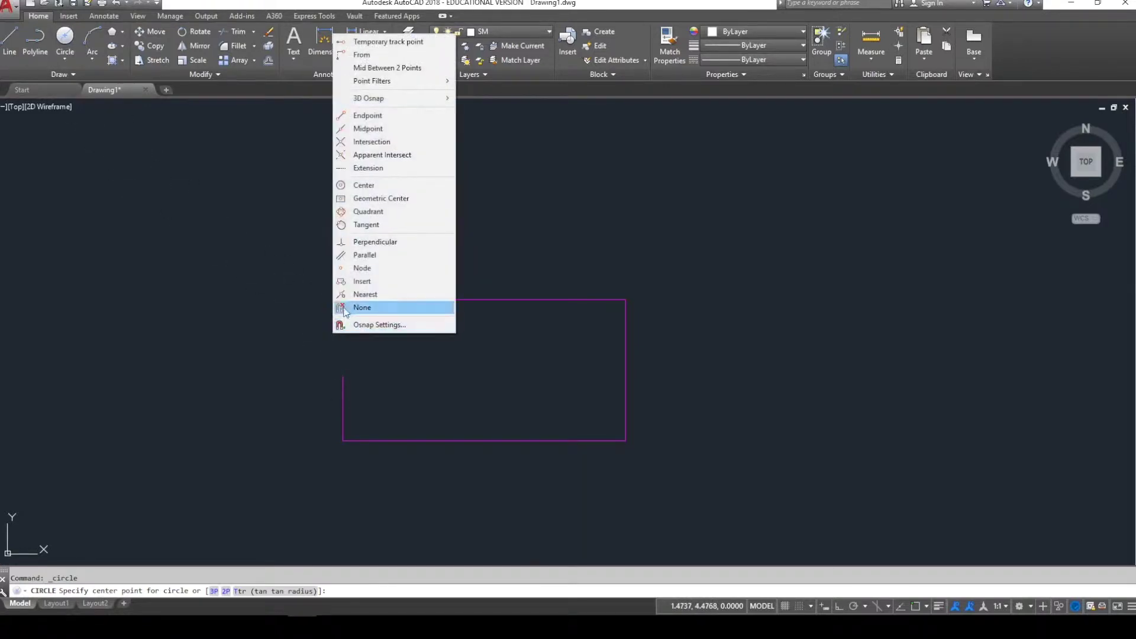
click(367, 115)
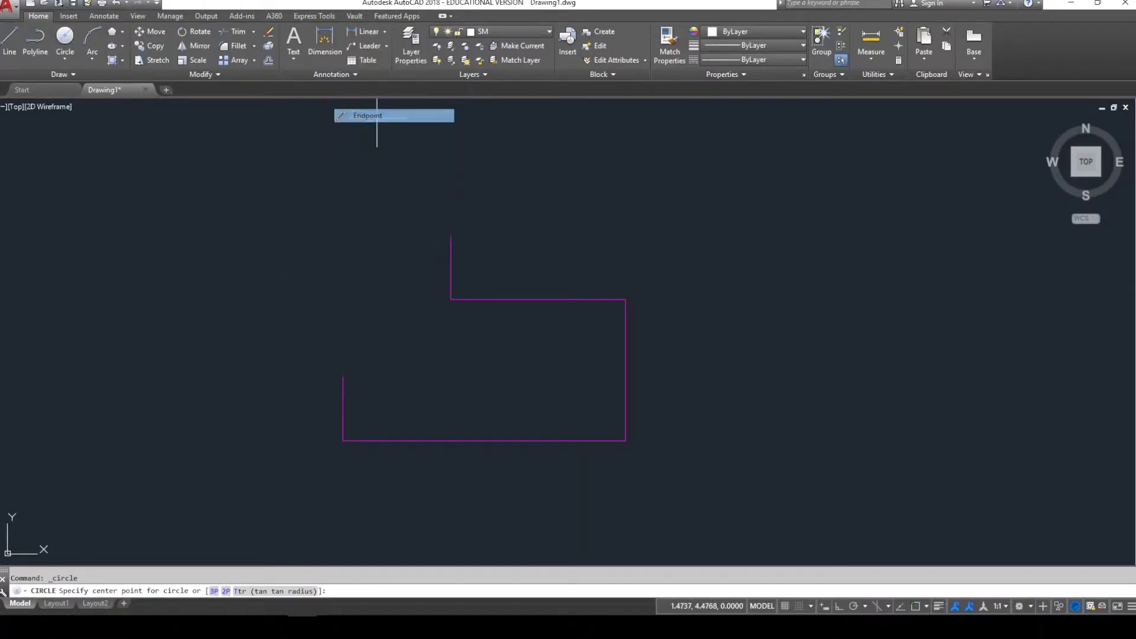
click(342, 375)
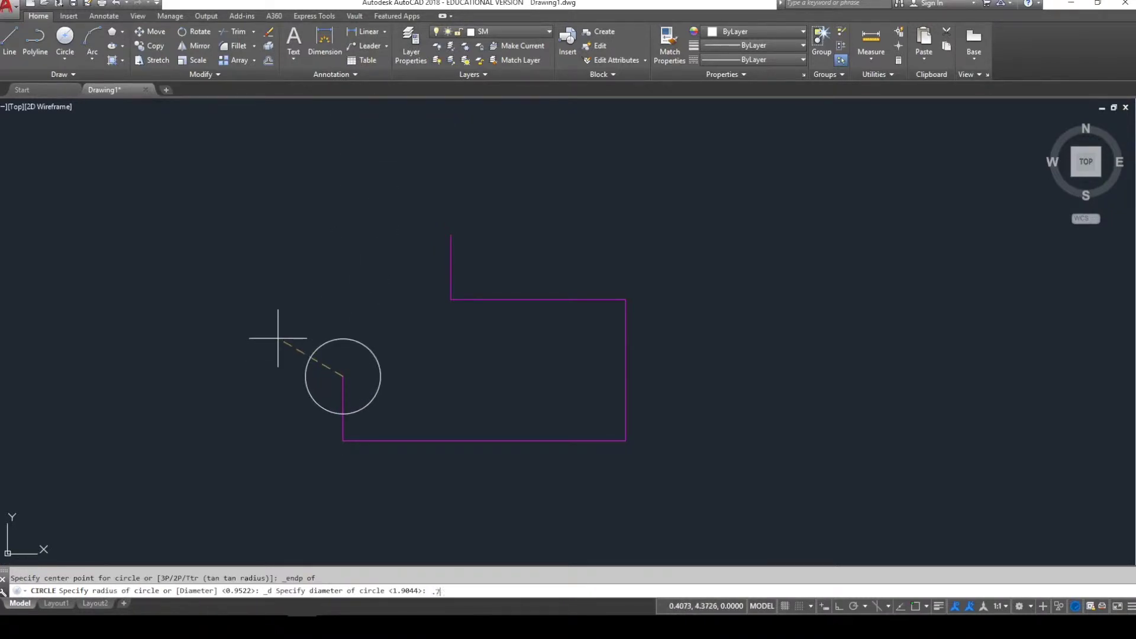
text(6)
key(Return)
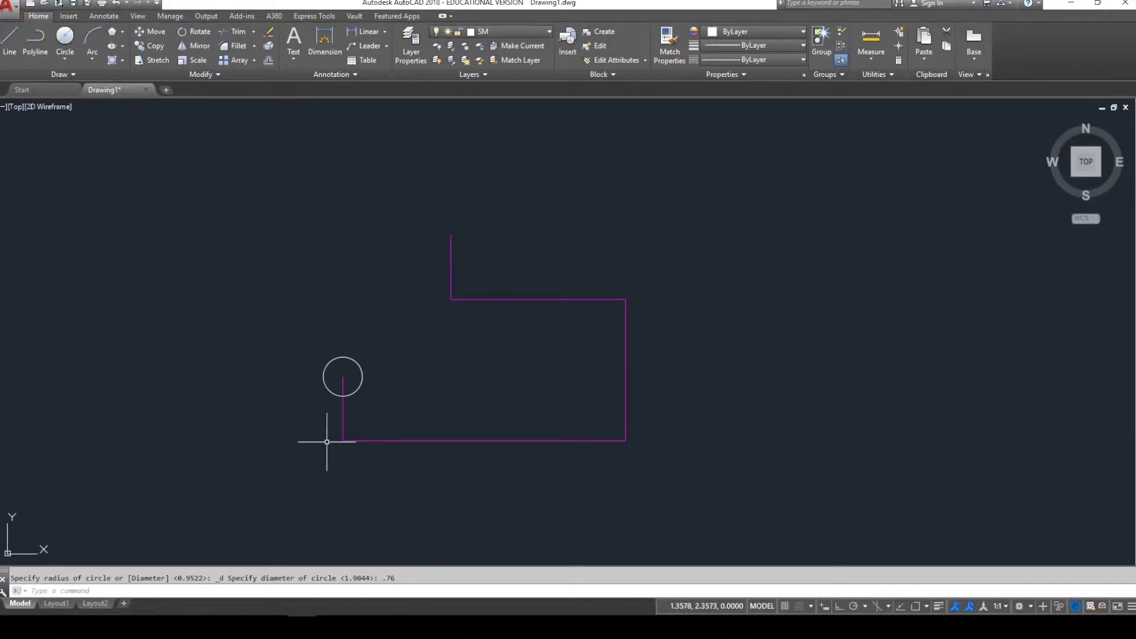
- Add a second 0.38-radius circle at the outline's lower-left corner
key(Return)
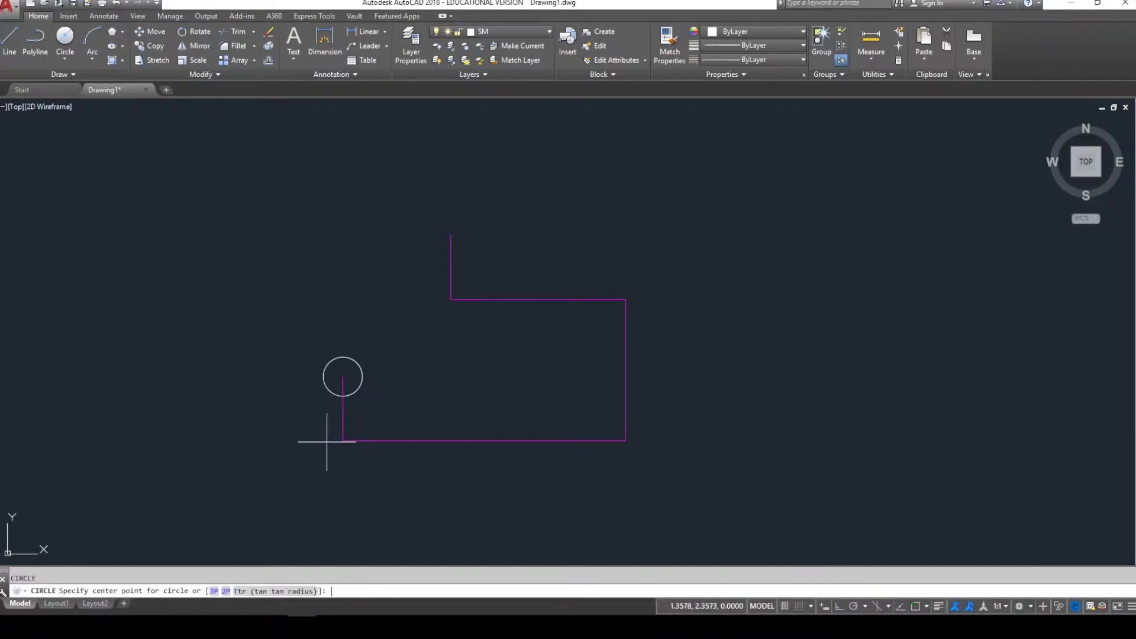
shift+right_click(327, 441)
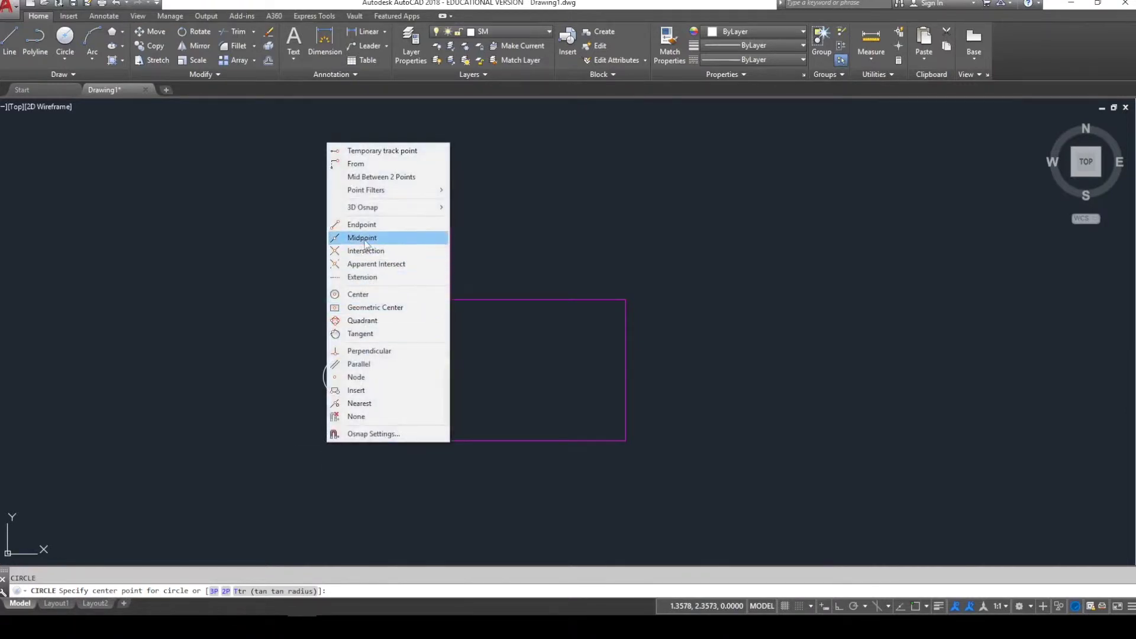
click(362, 224)
click(342, 441)
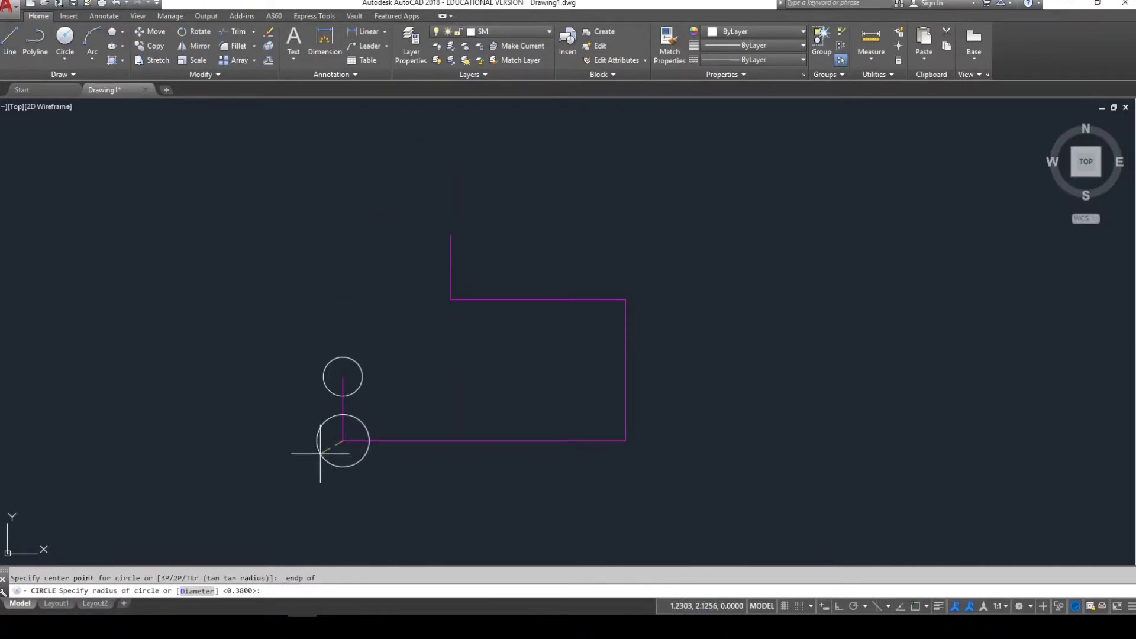
key(Return)
key(Escape)
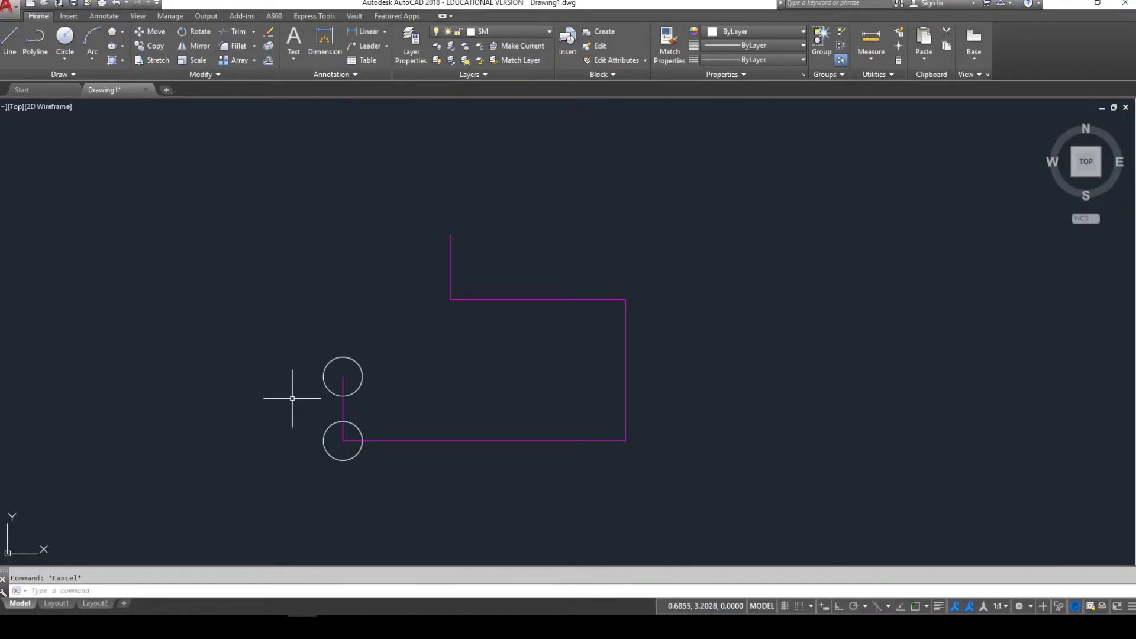
click(65, 59)
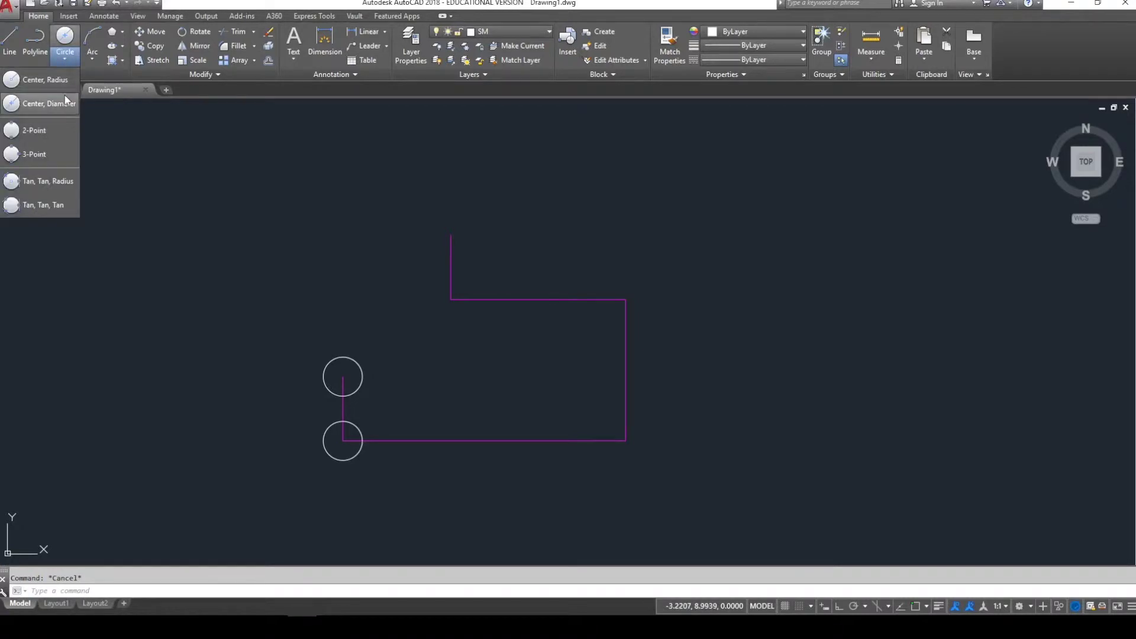
- Draw a 0.75-radius circle concentric with the upper small circle
click(64, 83)
shift+right_click(279, 320)
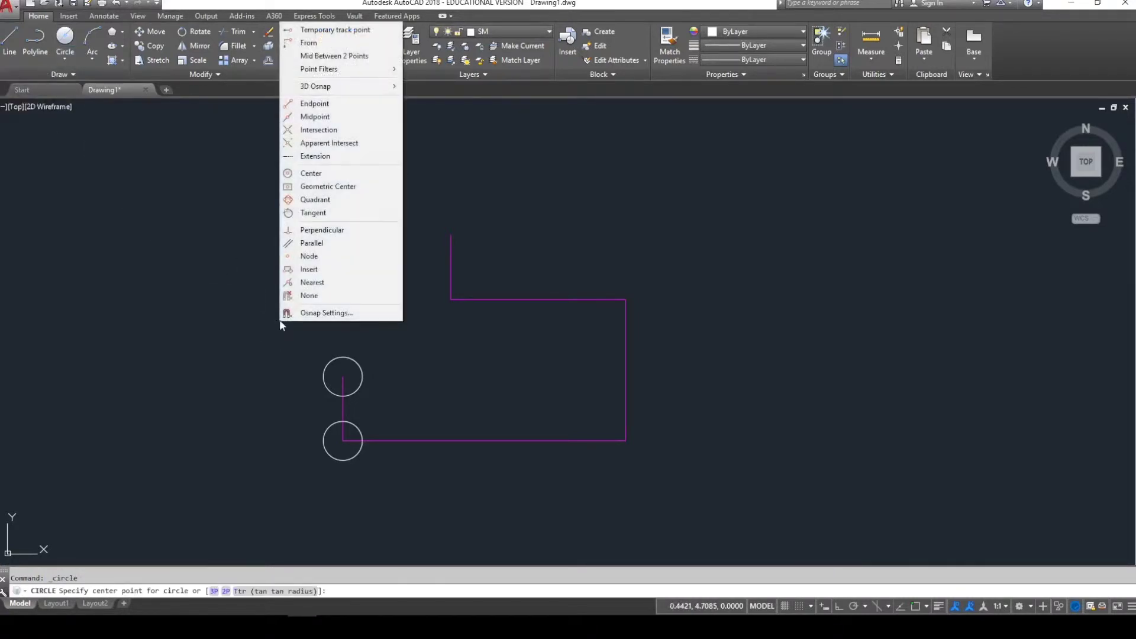
click(314, 104)
click(338, 376)
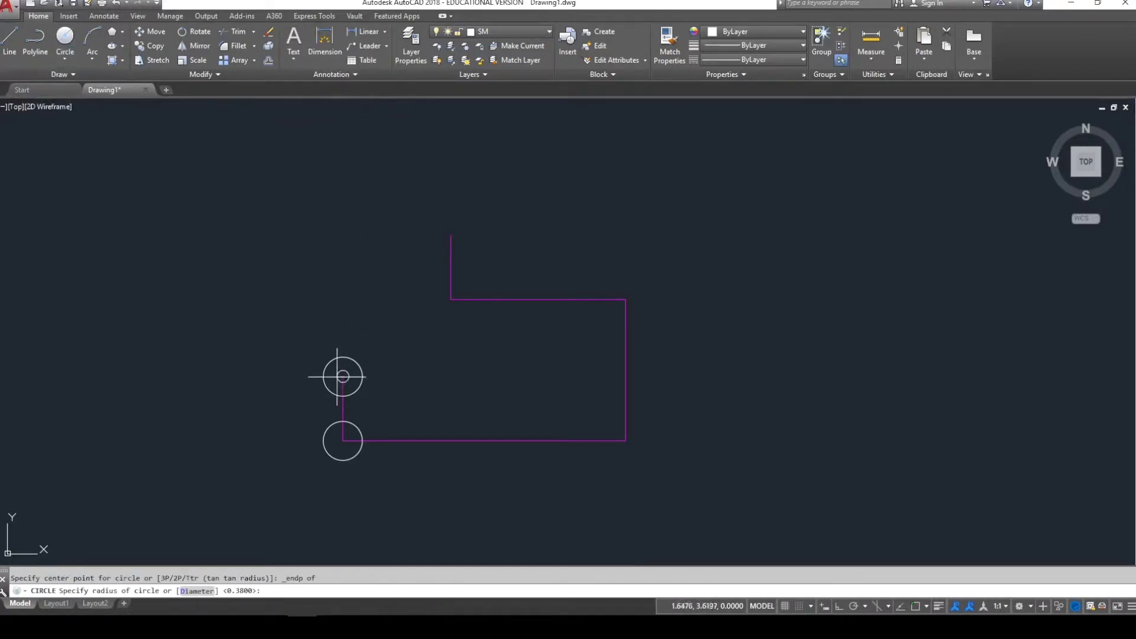
text(.75)
key(Return)
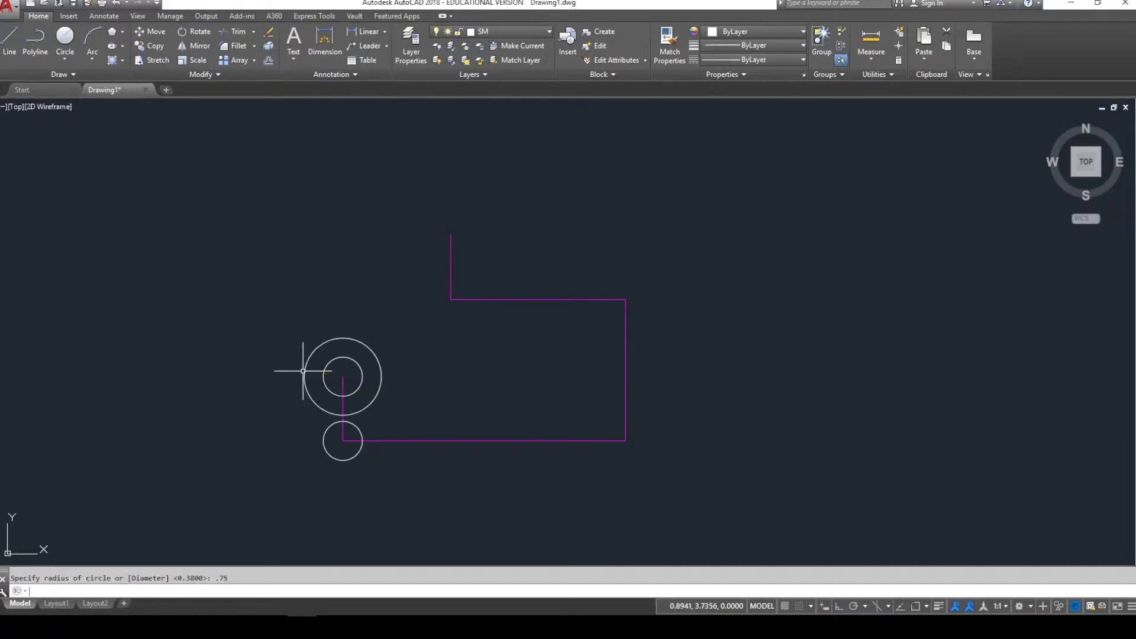
- Add a matching 0.75-radius circle around the lower small circle and check the vertical line's layer
key(Return)
shift+right_click(303, 370)
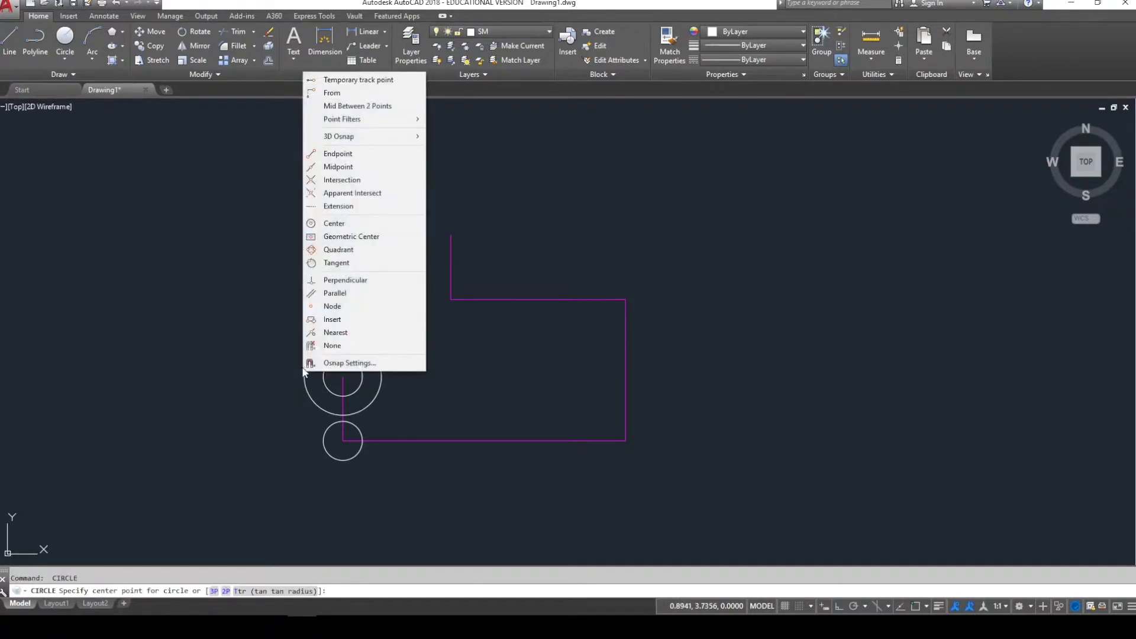
click(340, 154)
click(343, 440)
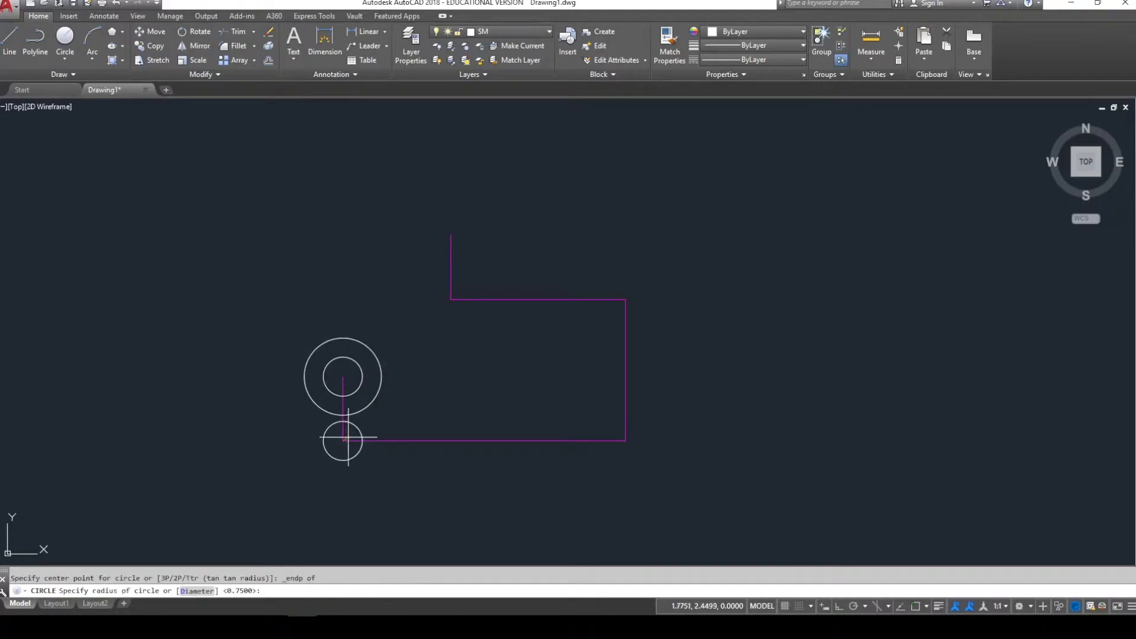
key(Escape)
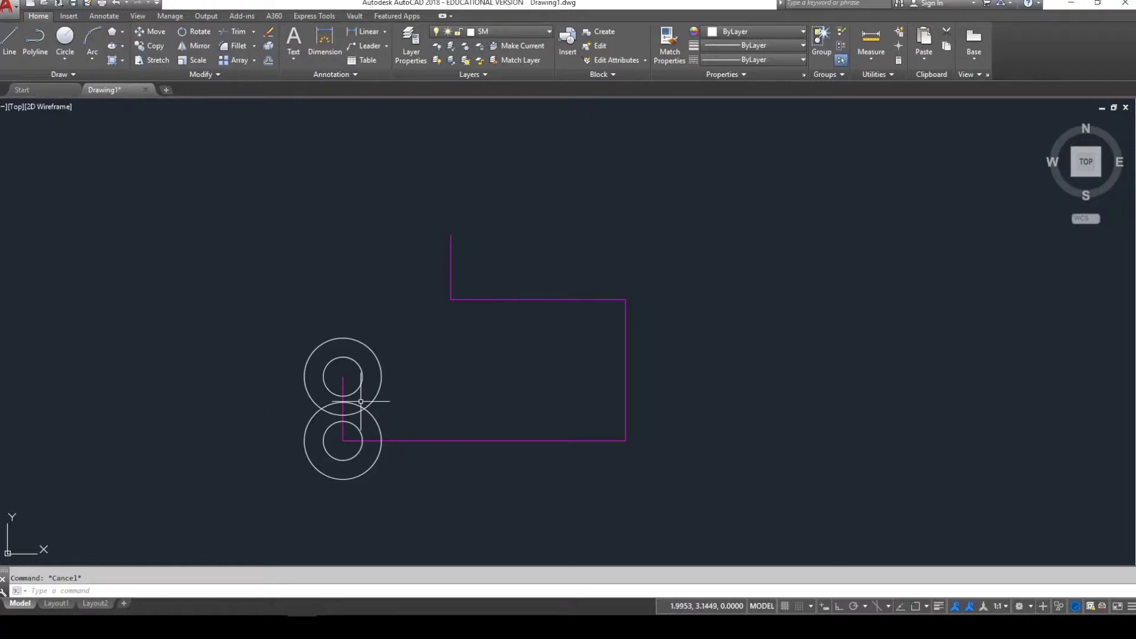
click(344, 389)
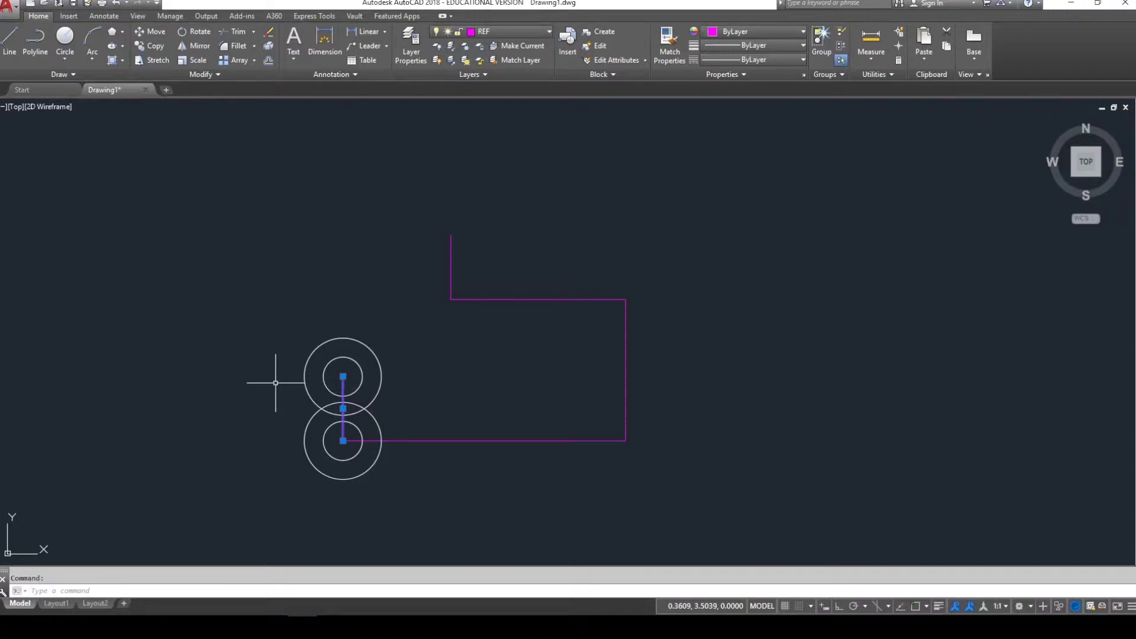
key(Escape)
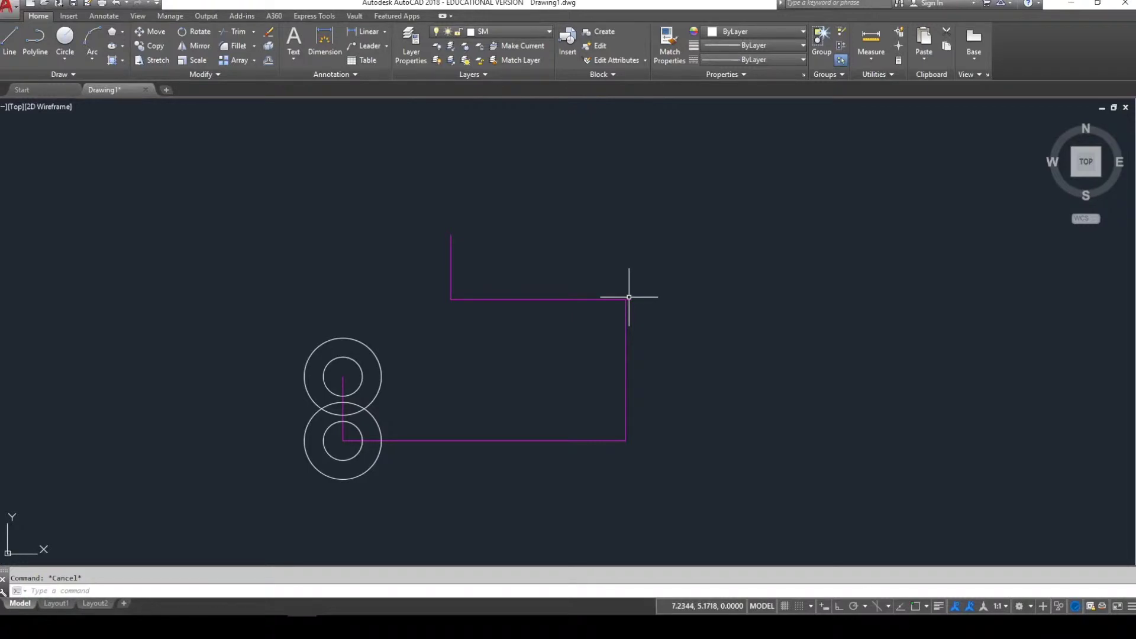
- Draw a 0.75-diameter circle centred on the magenta corner
click(70, 55)
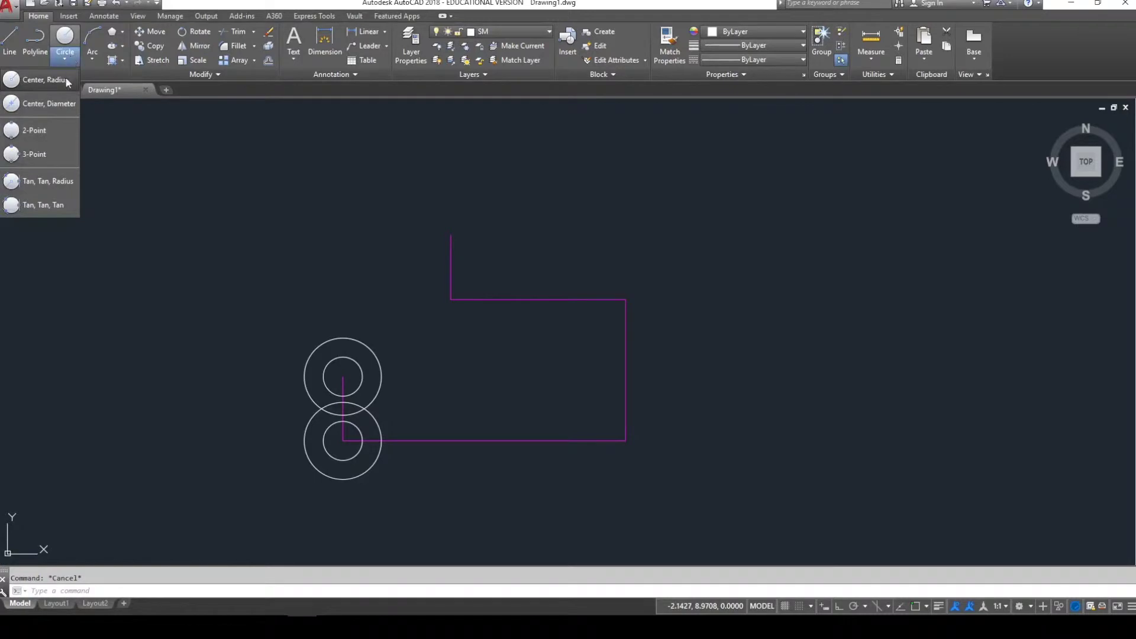
click(59, 105)
shift+right_click(618, 287)
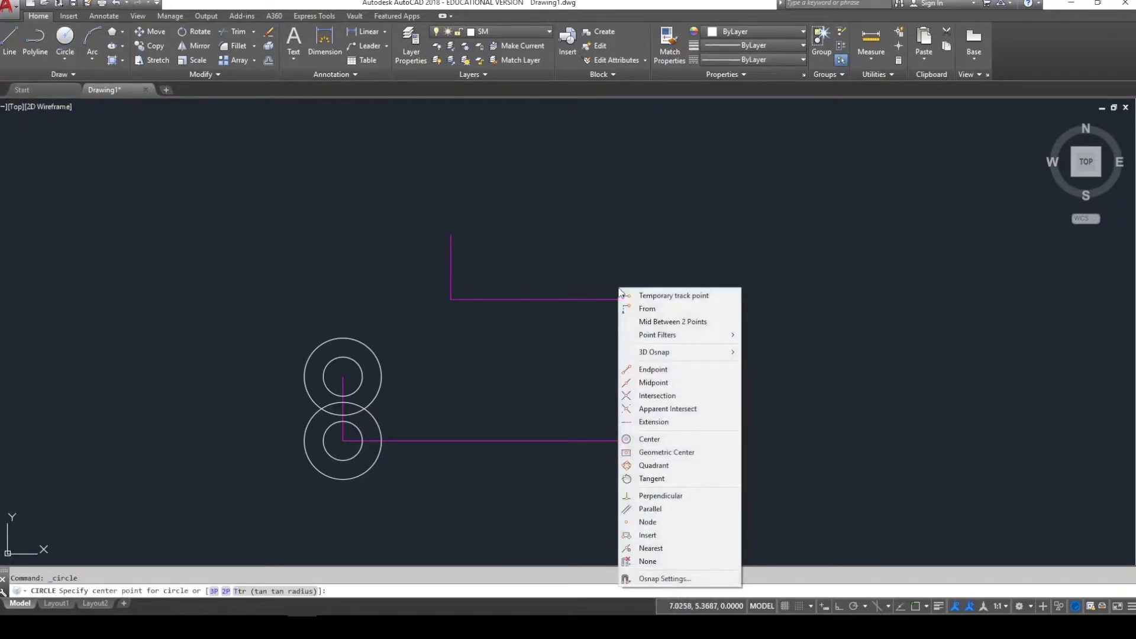
click(648, 370)
click(626, 299)
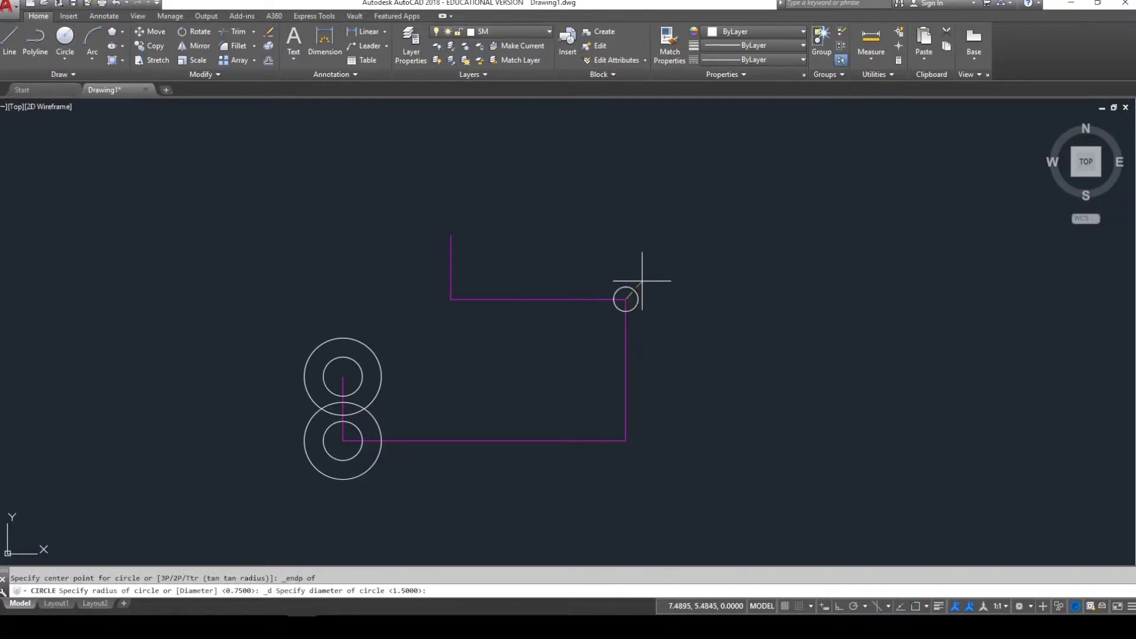
key(Return)
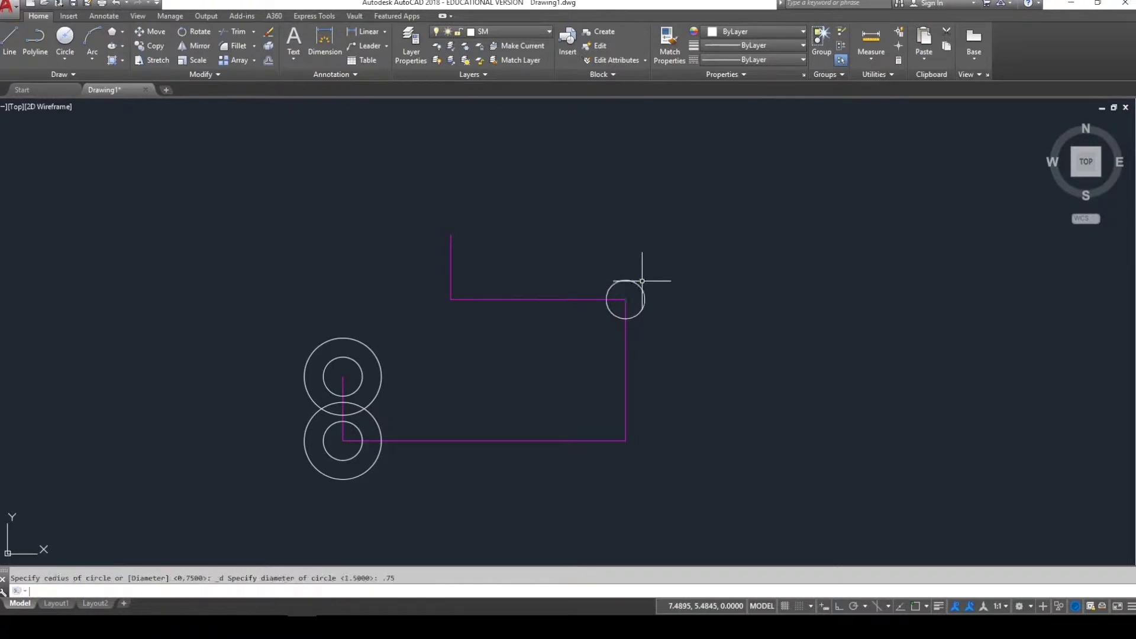
- Add a concentric 1.5-diameter circle at the same corner
click(65, 37)
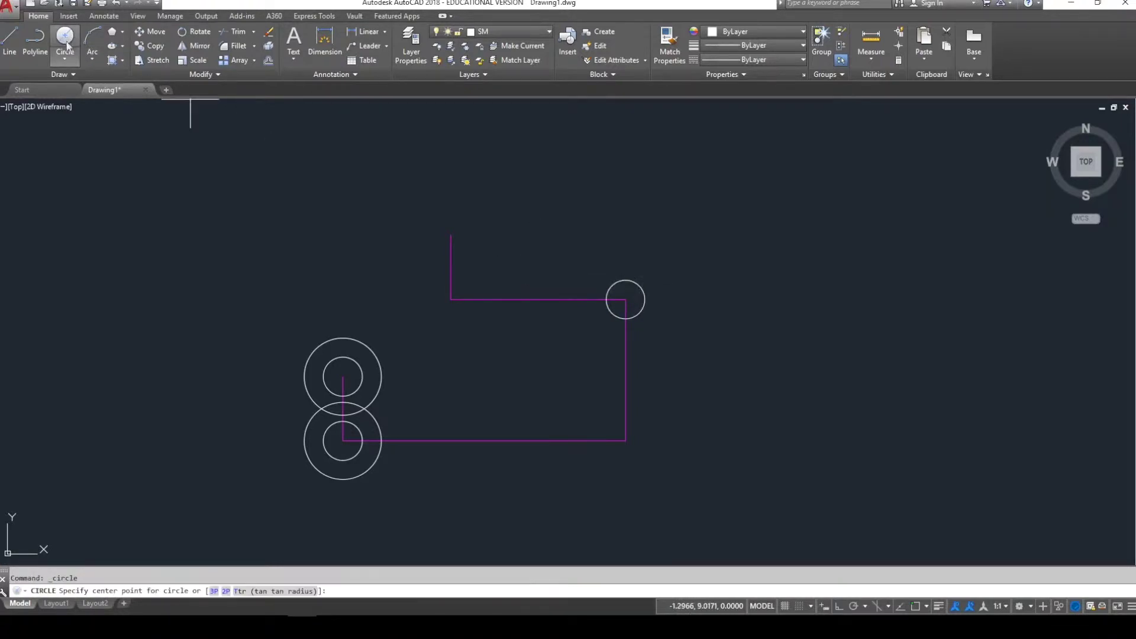
shift+right_click(642, 304)
click(676, 381)
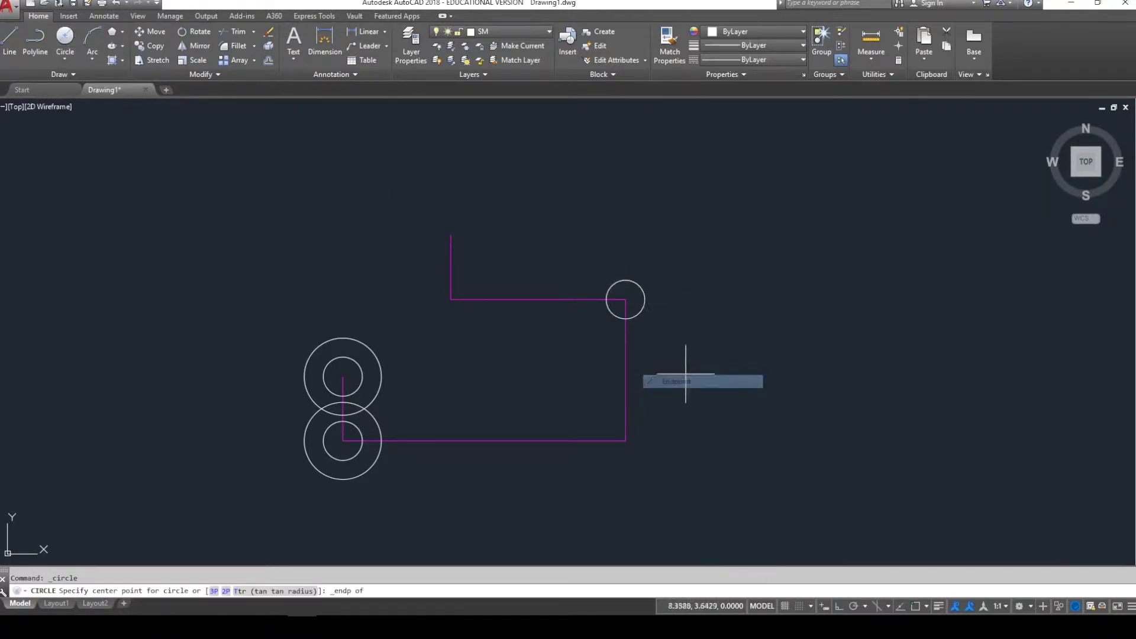
click(624, 299)
text(1.)
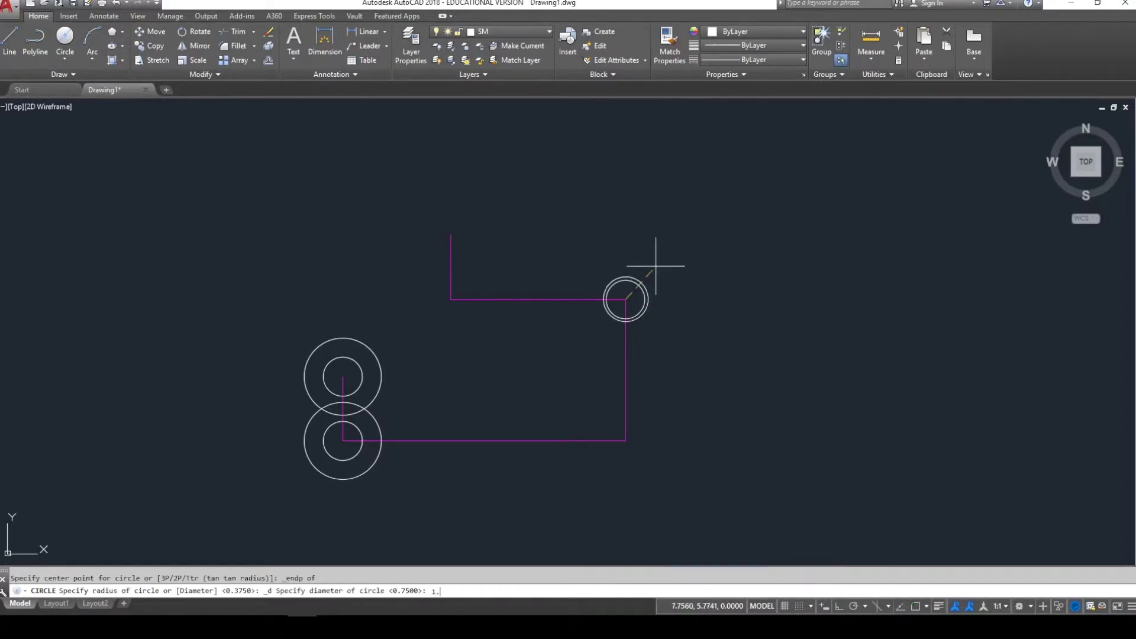
text(5)
key(Return)
key(Escape)
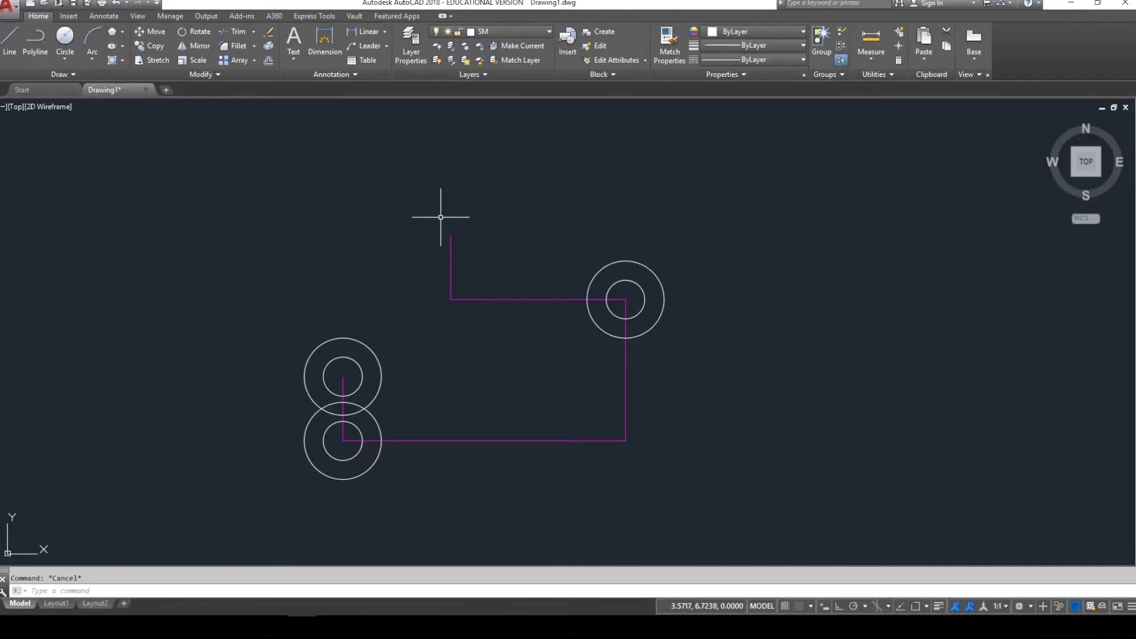
- Draw a 0.5-diameter circle at the top line end
click(65, 36)
shift+right_click(374, 191)
click(402, 205)
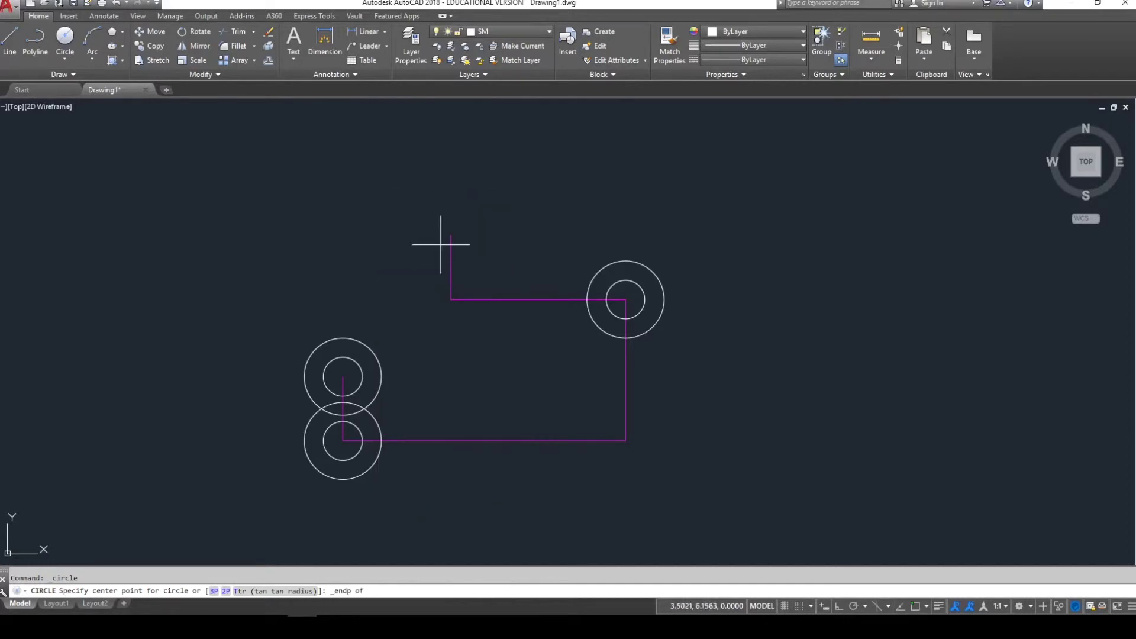
click(451, 236)
text(d)
key(Return)
text(.)
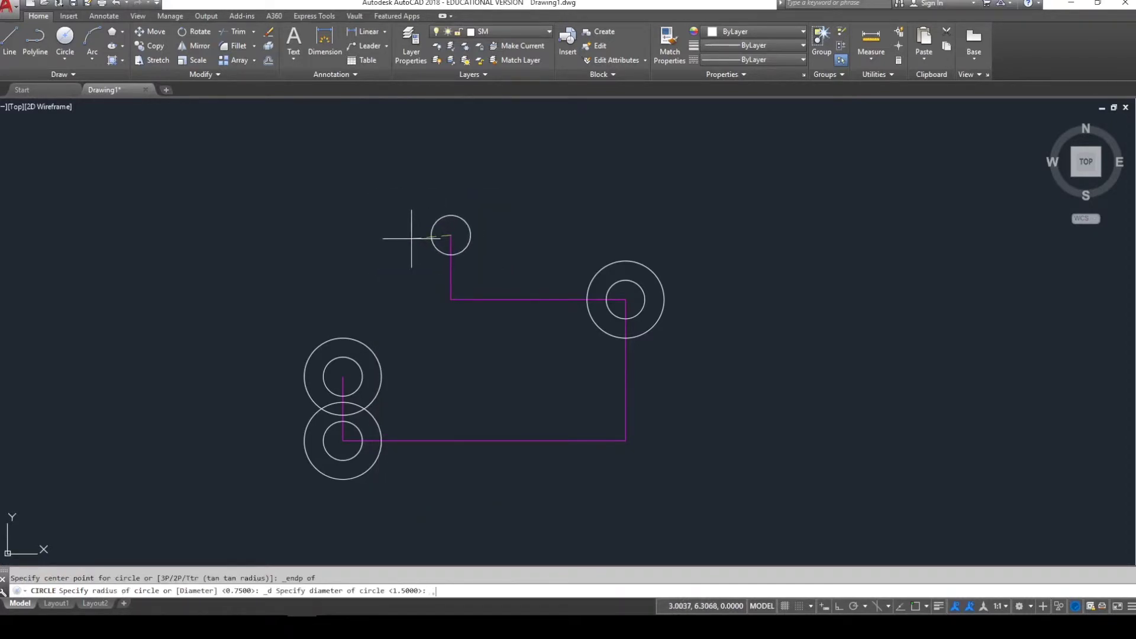
text(5)
key(Return)
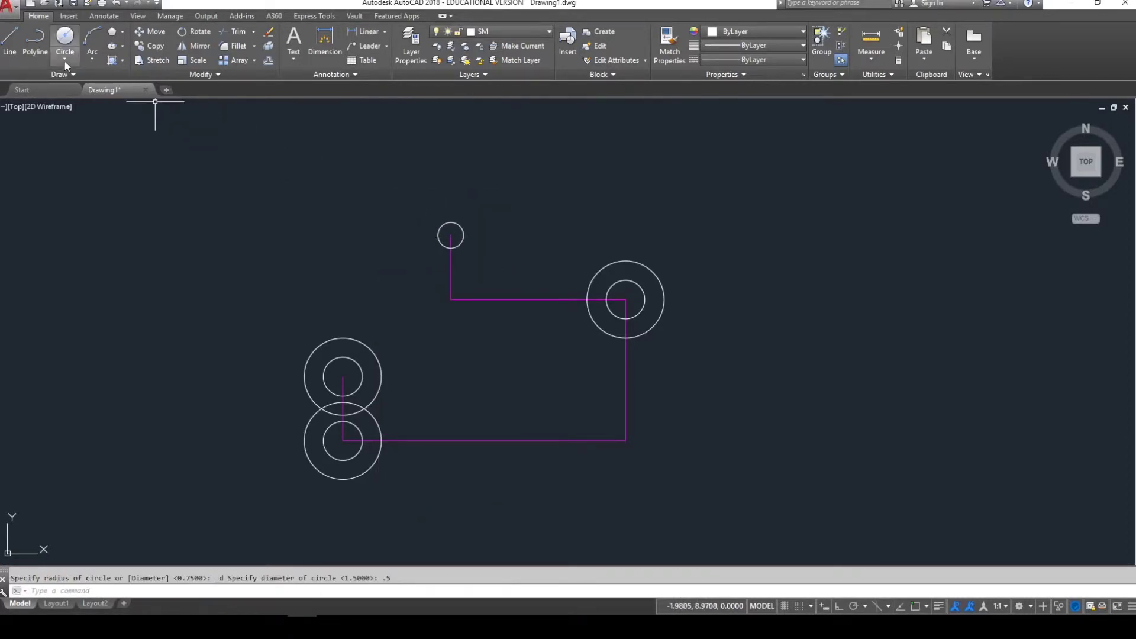
- Add a concentric 0.56-radius circle at the top line end
click(65, 60)
click(29, 83)
shift+right_click(356, 185)
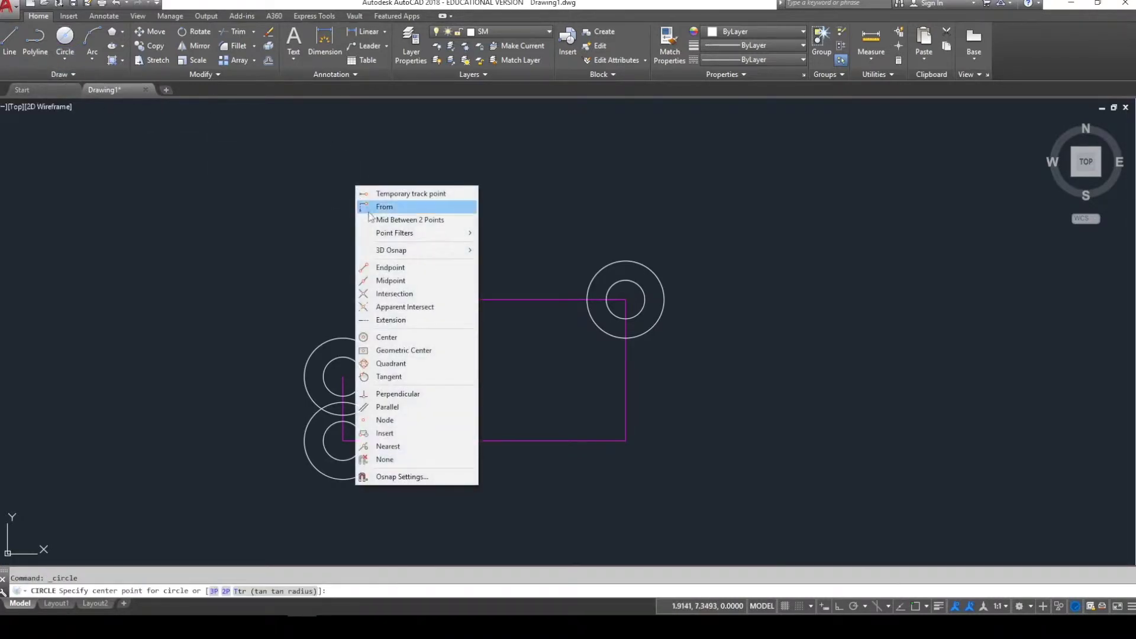
click(390, 267)
click(451, 235)
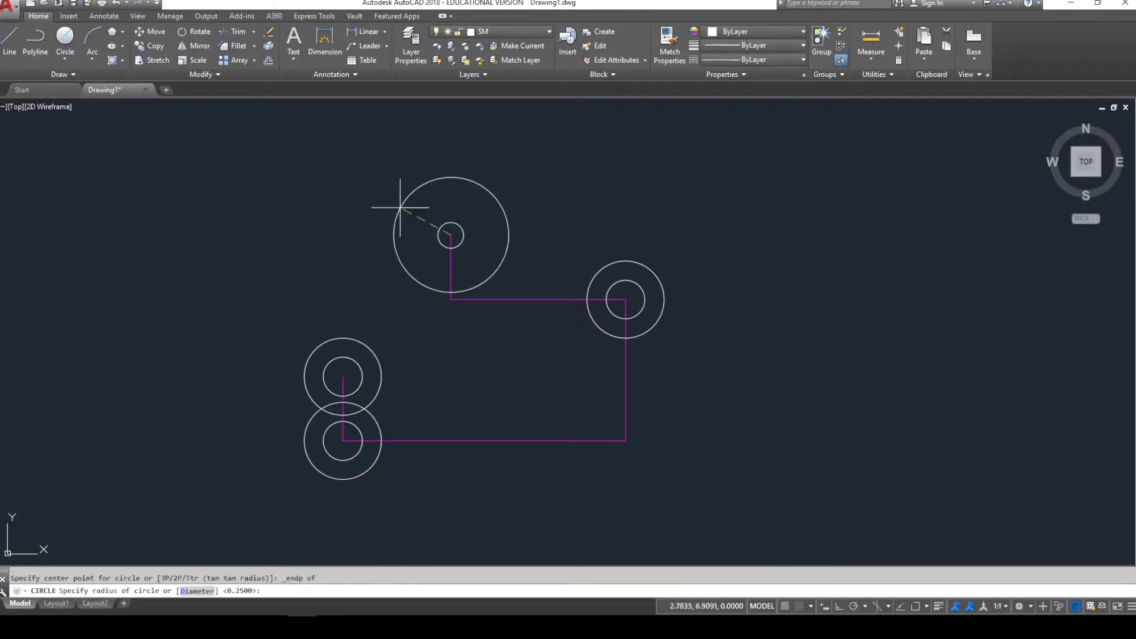
text(.56)
key(Return)
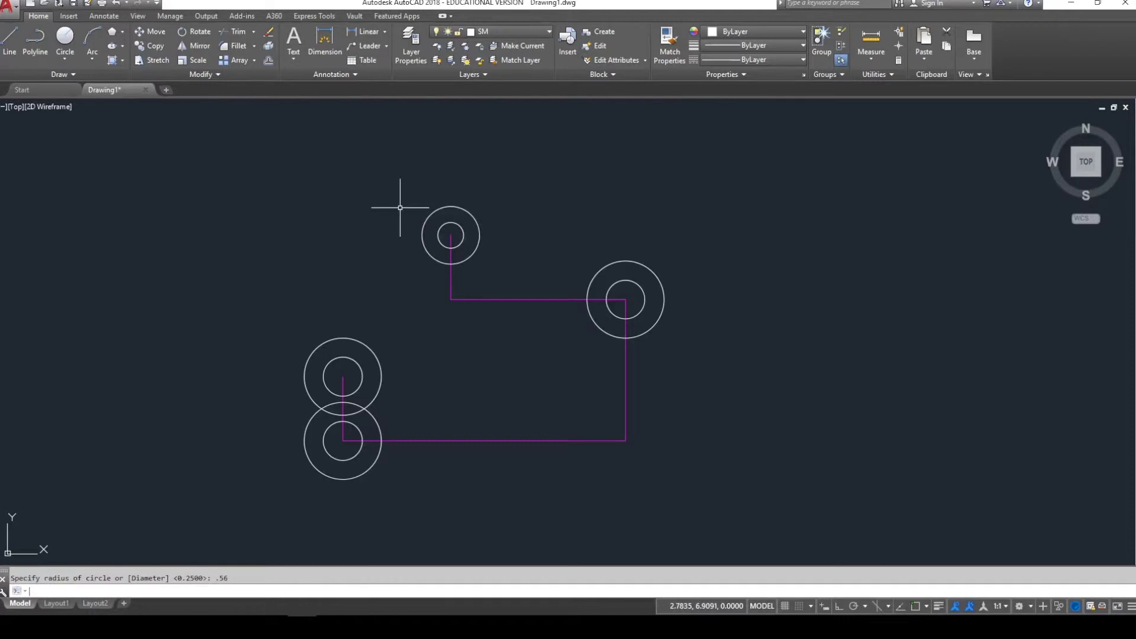
key(Escape)
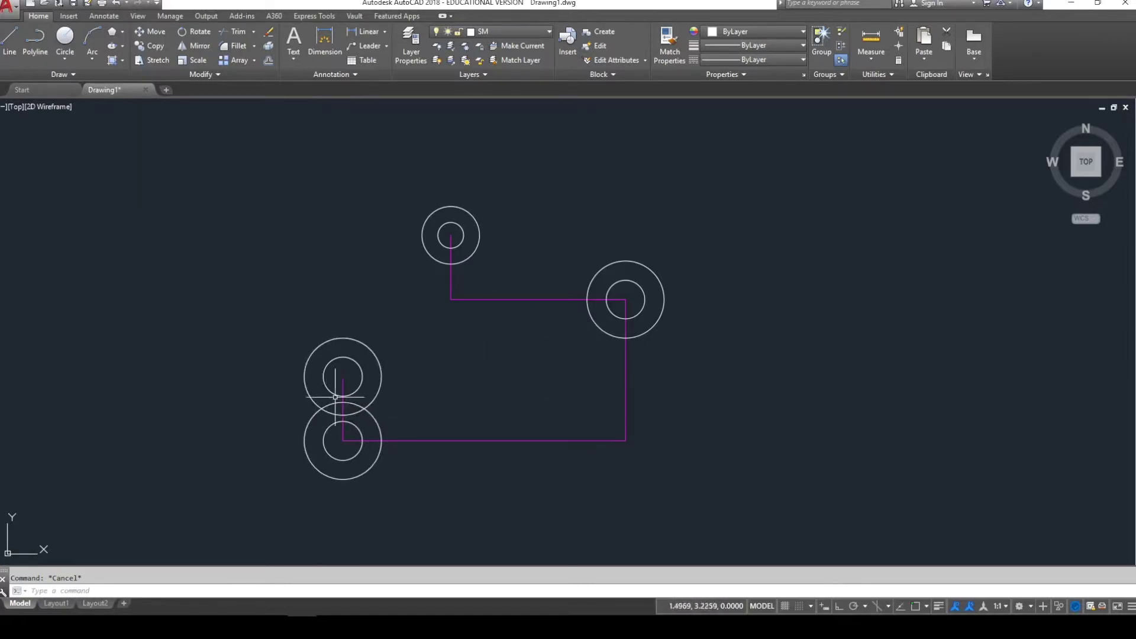
- Zoom onto the lower-left circle pairs and check the layers of the reference line and circles
scroll(274, 417, up, 4)
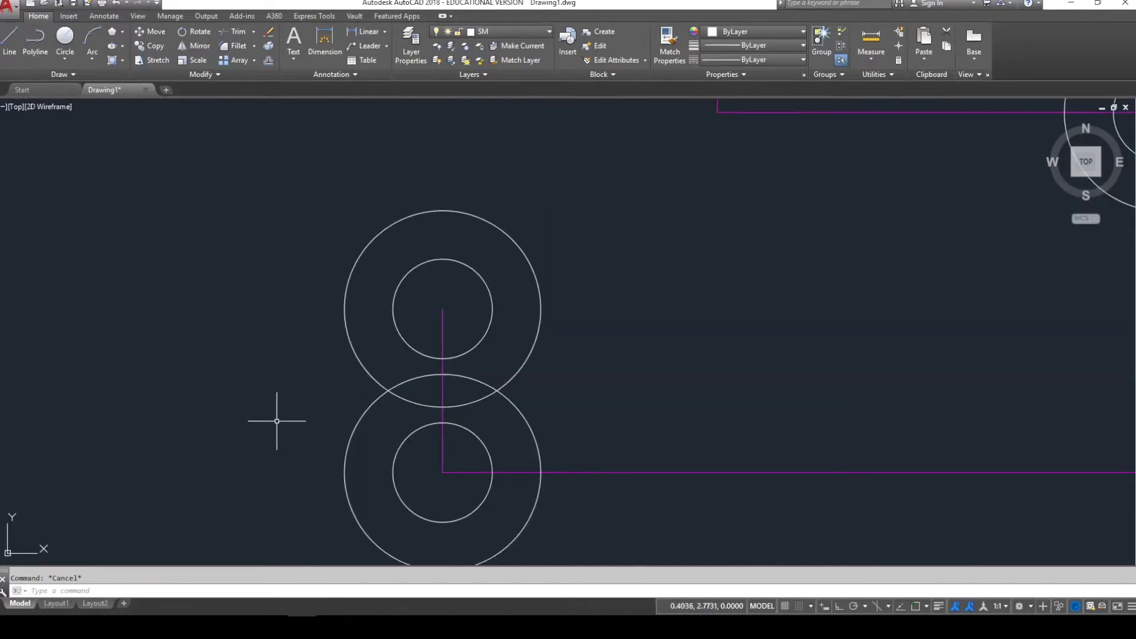
middle_drag(274, 418, 320, 388)
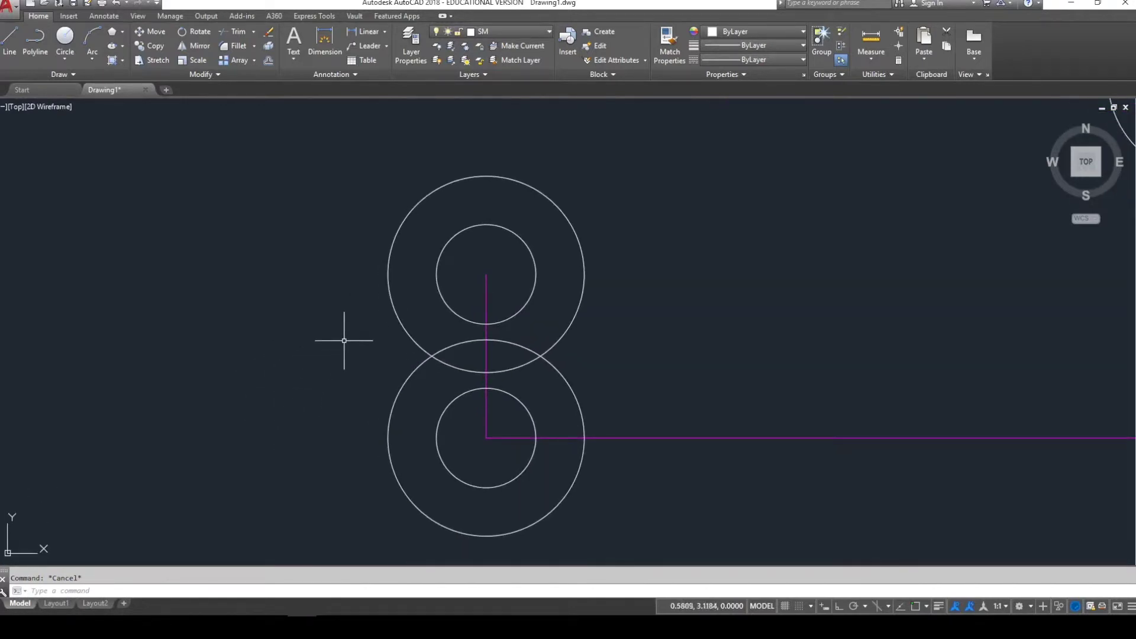
click(486, 302)
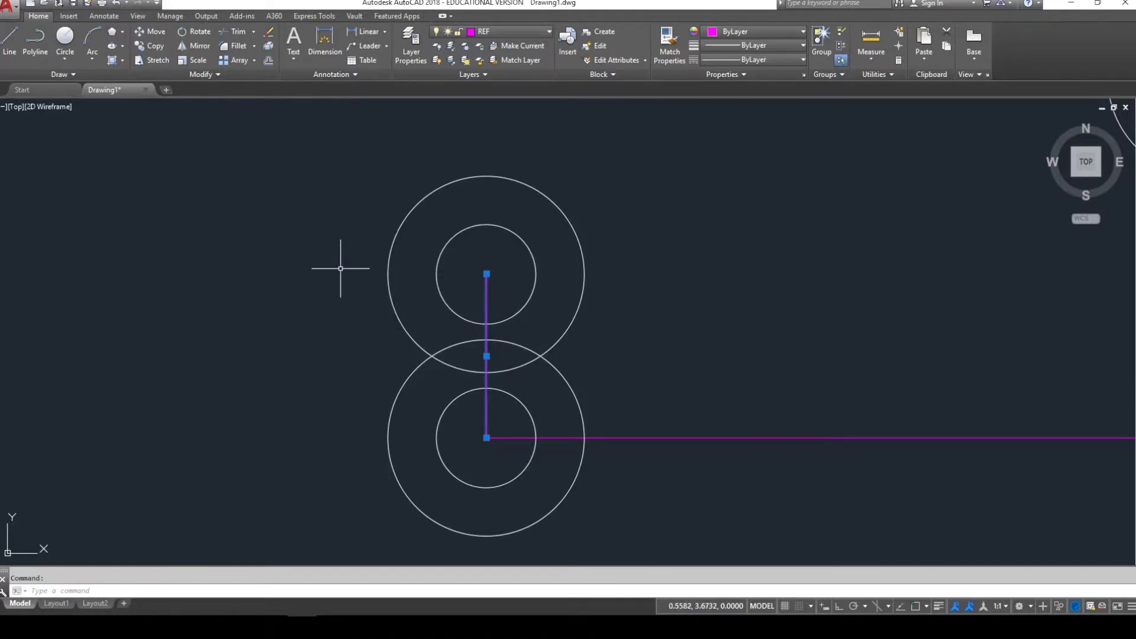
key(Escape)
click(396, 256)
click(380, 246)
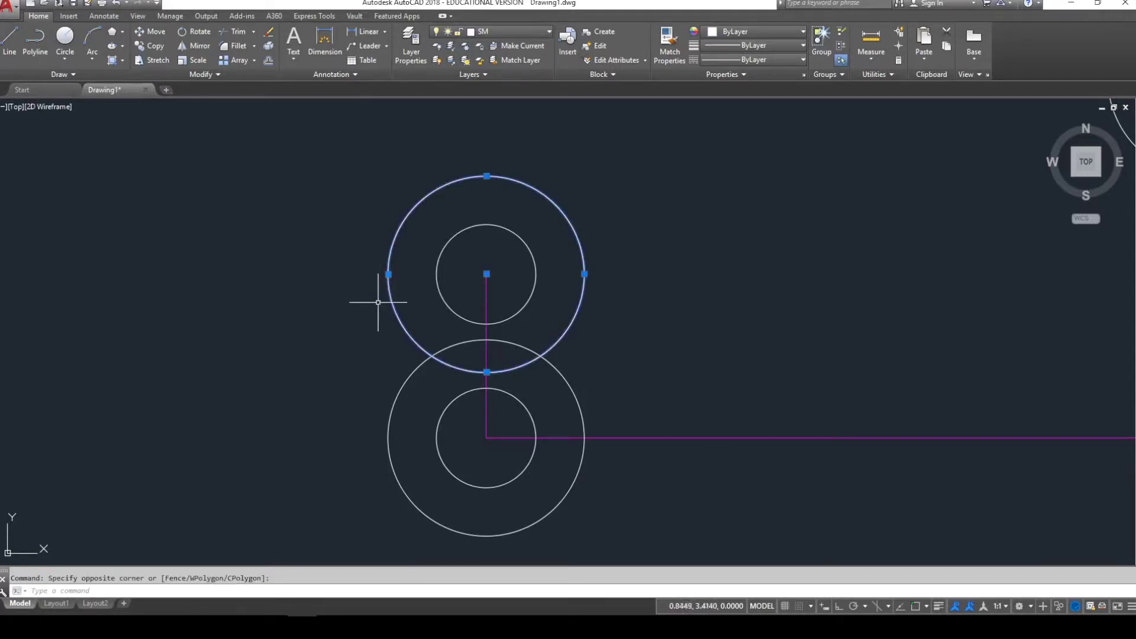
click(389, 274)
key(Escape)
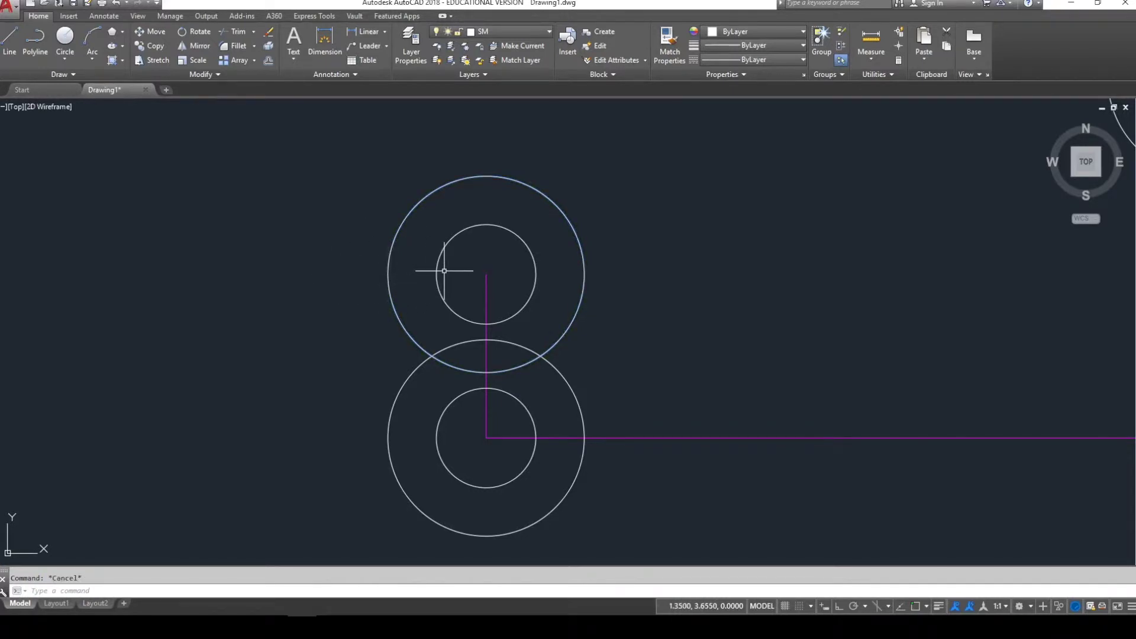
click(431, 263)
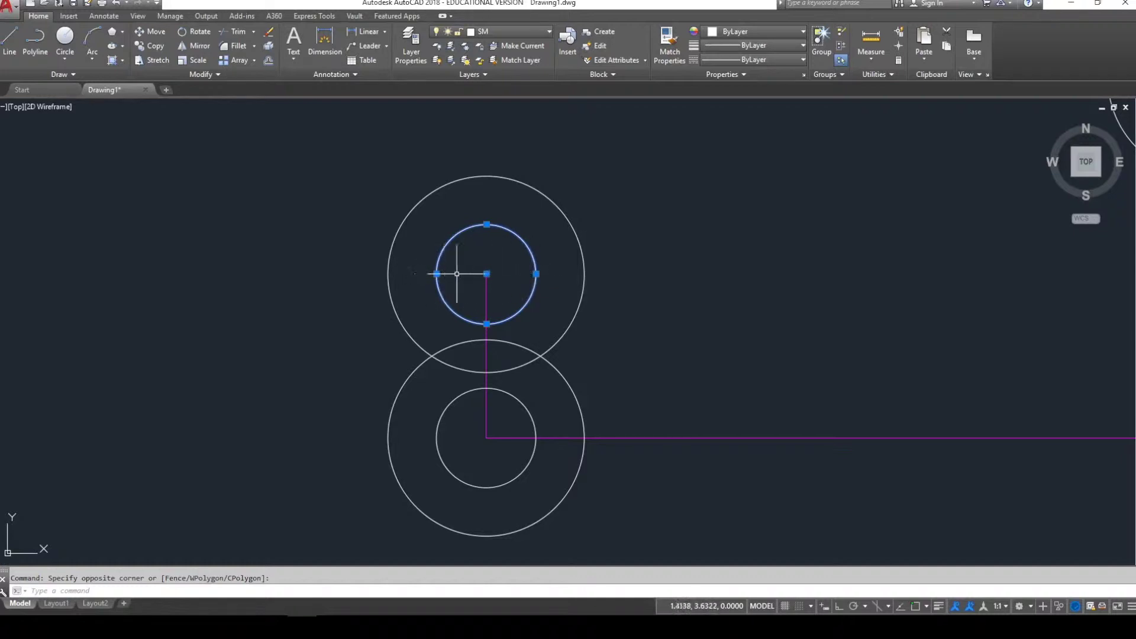
click(486, 274)
key(Escape)
key(Escape)
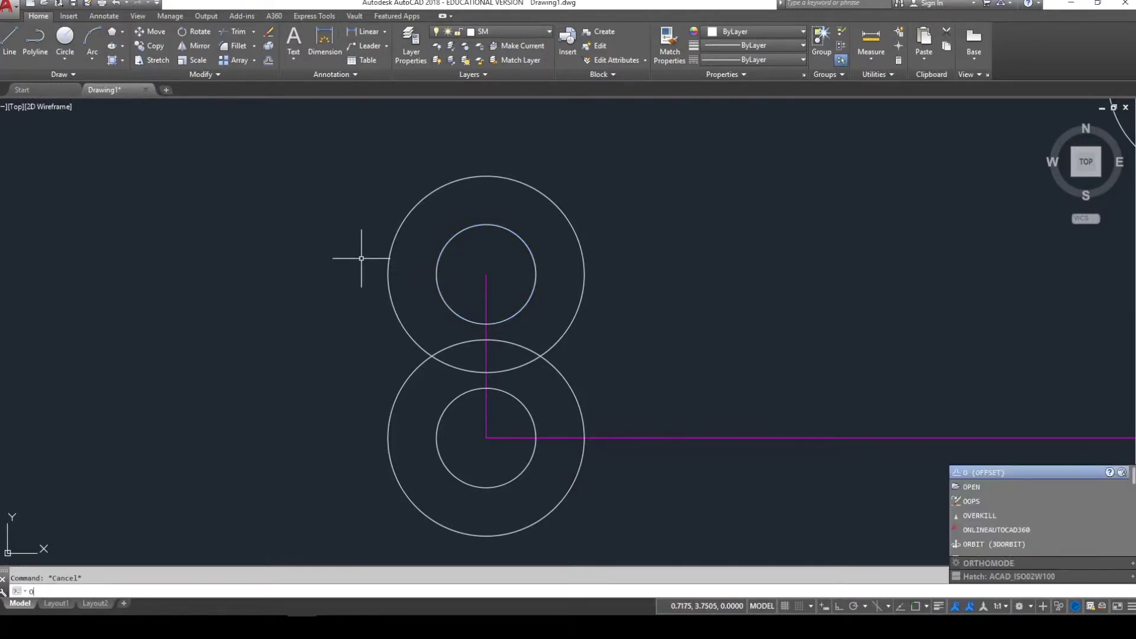
- Offset the vertical reference line 0.38 to each side and move the copies to layer SM
key(Return)
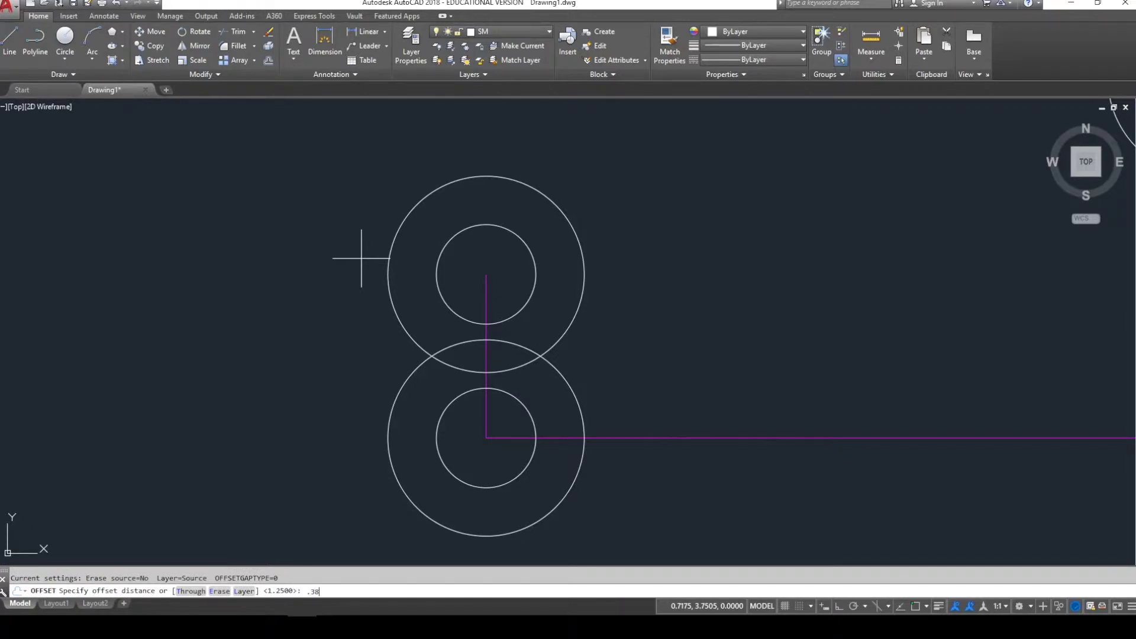
text(.38)
key(Return)
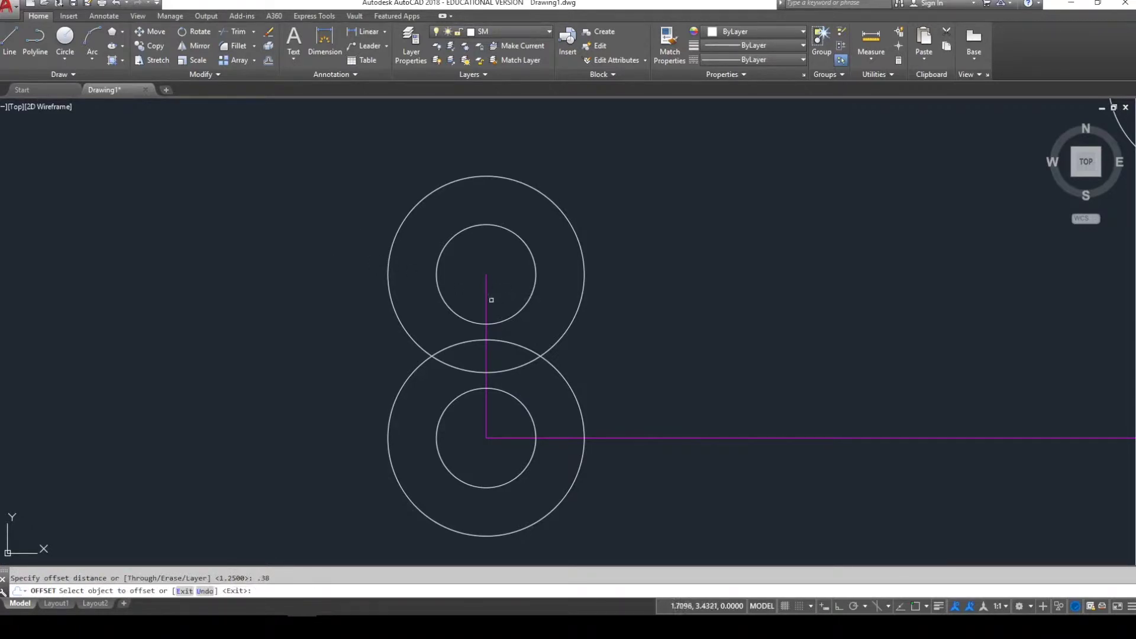
click(485, 298)
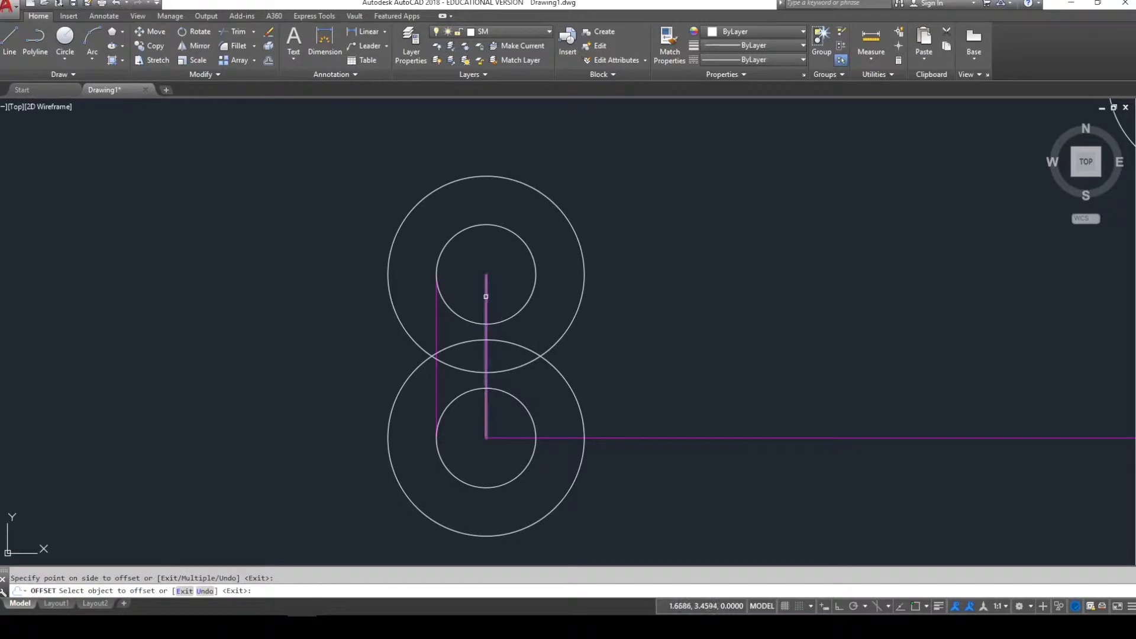
click(507, 283)
key(Escape)
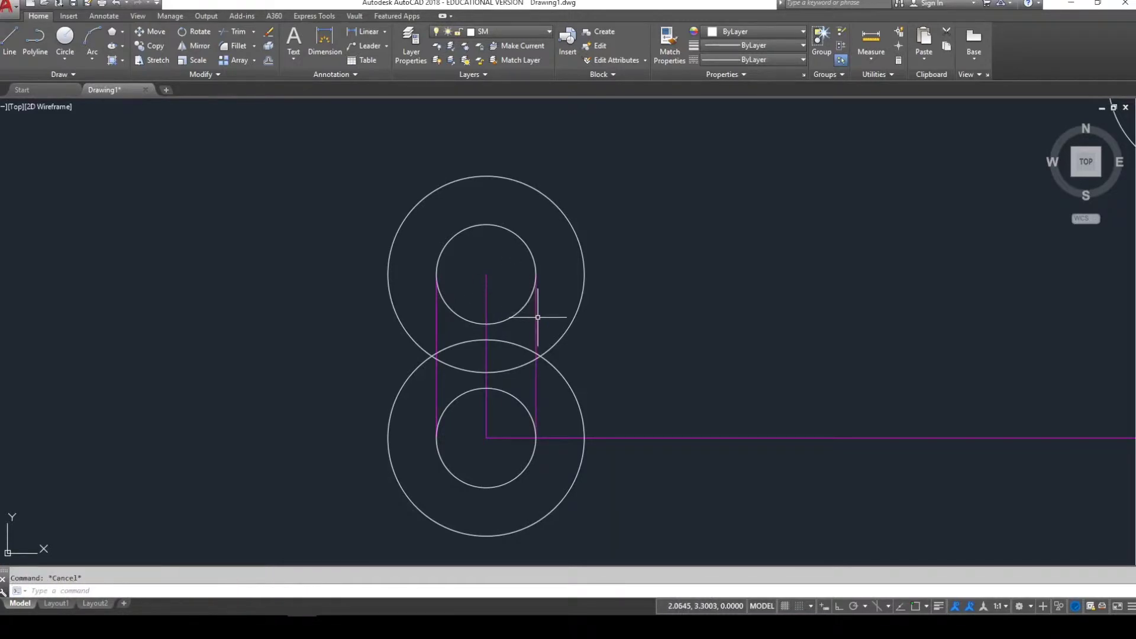
click(536, 317)
click(437, 319)
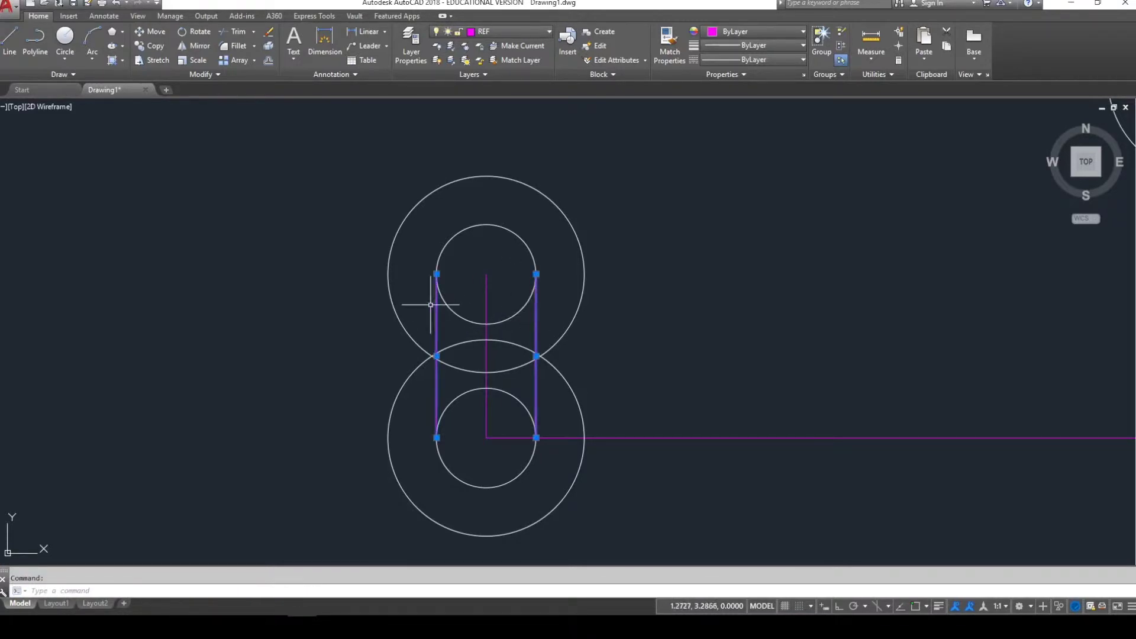
click(518, 32)
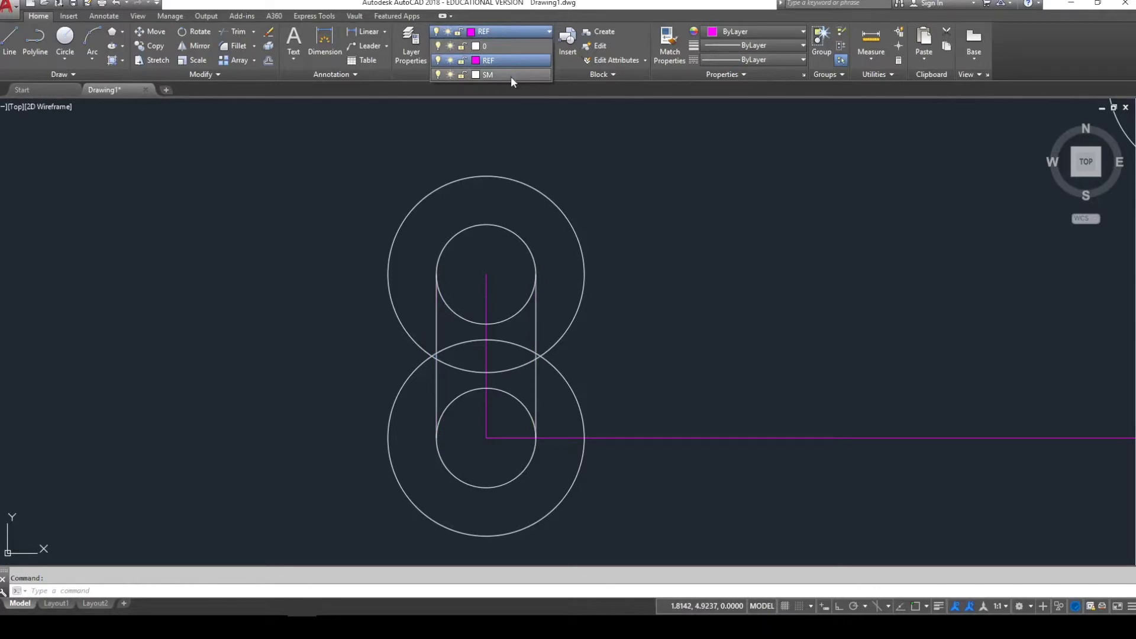
click(510, 77)
key(Escape)
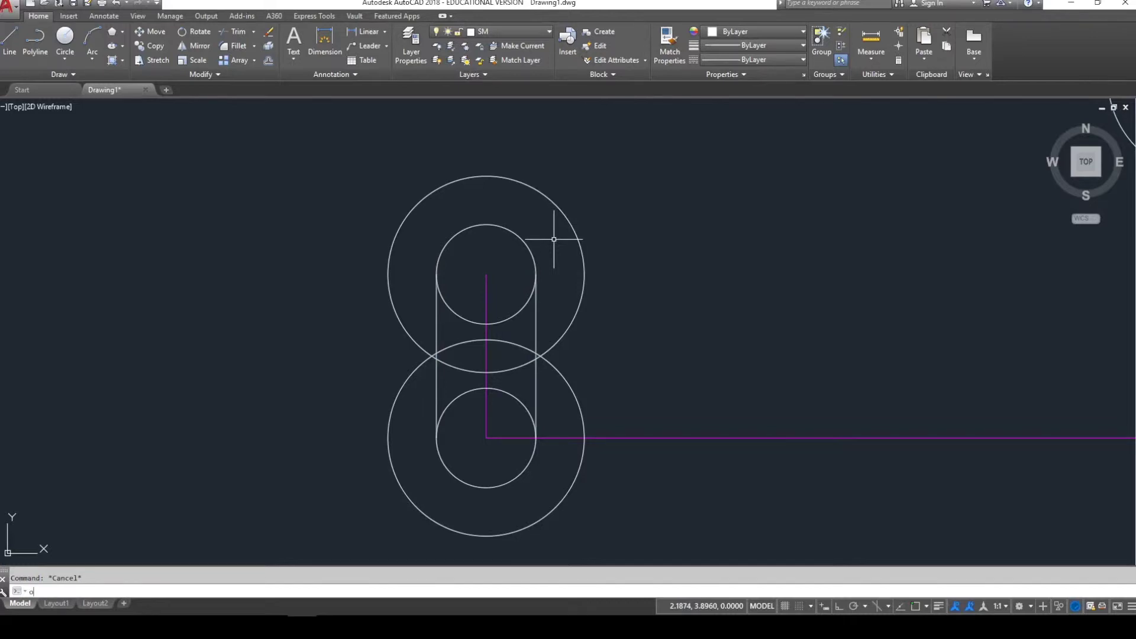
- Offset the reference line 0.75 to each side for the outer walls and put them on SM
text(o)
key(Return)
key(Return)
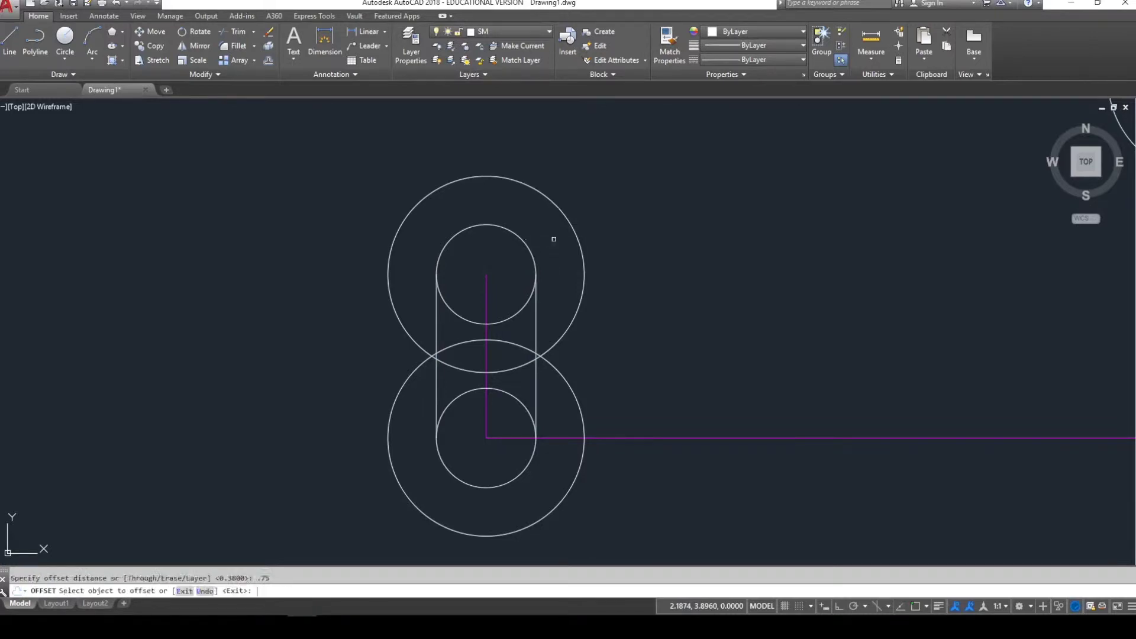
click(485, 310)
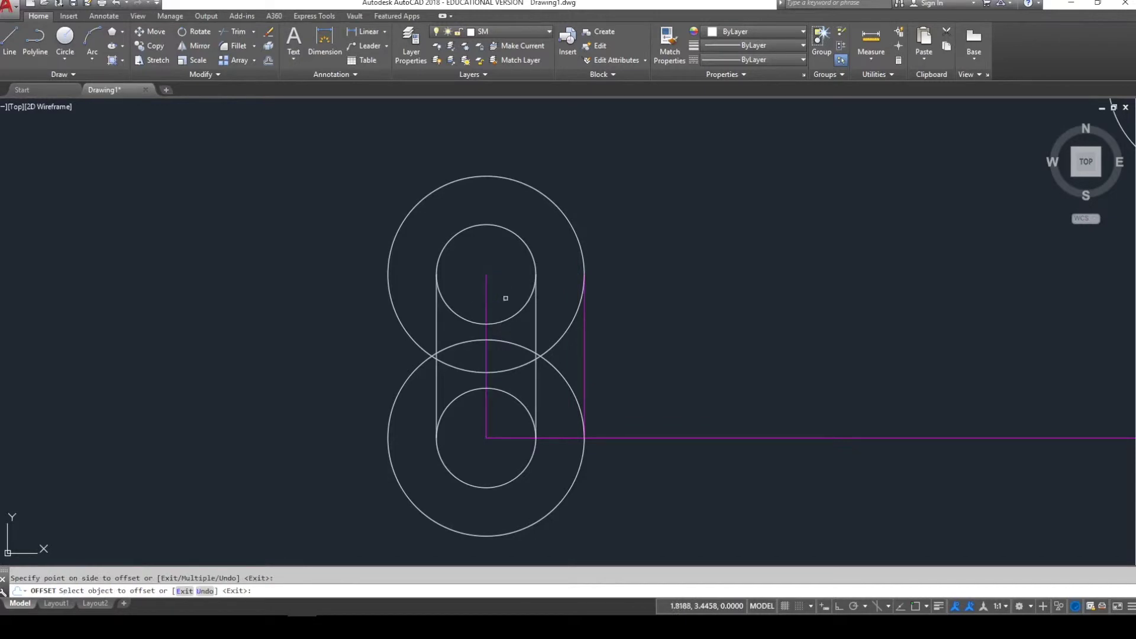
click(468, 298)
key(Escape)
click(608, 355)
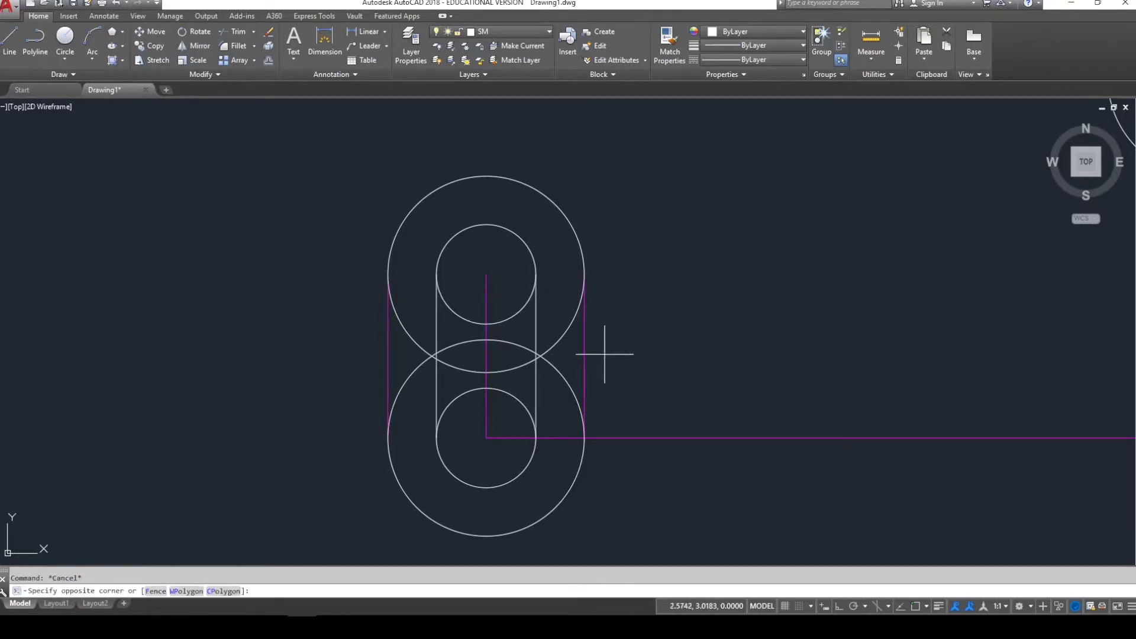
click(583, 343)
click(382, 358)
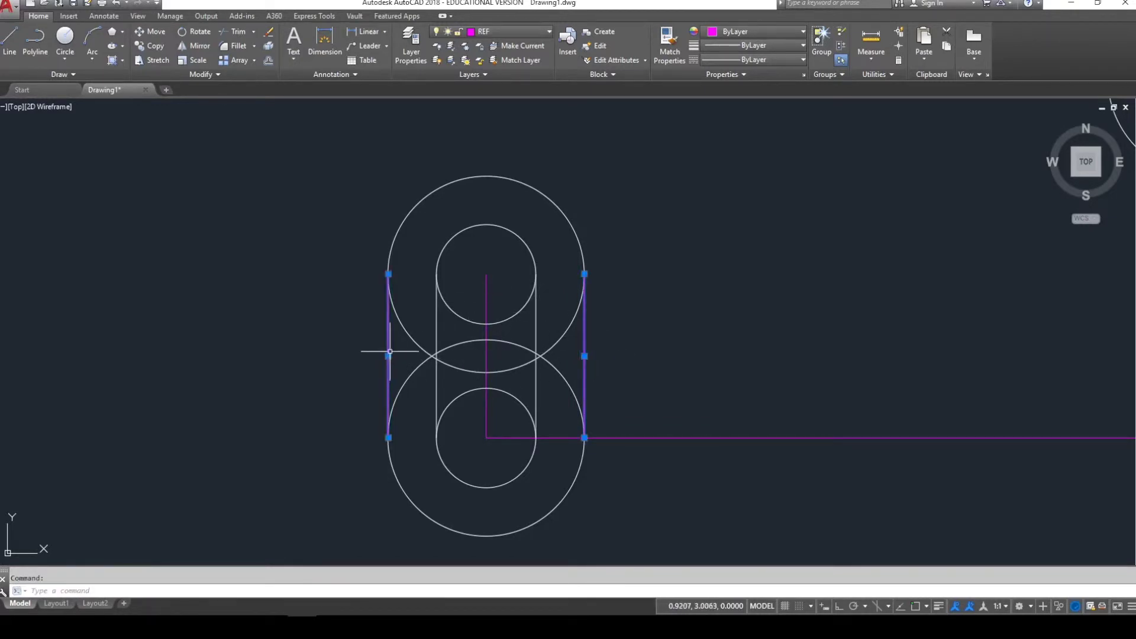
click(520, 30)
click(516, 65)
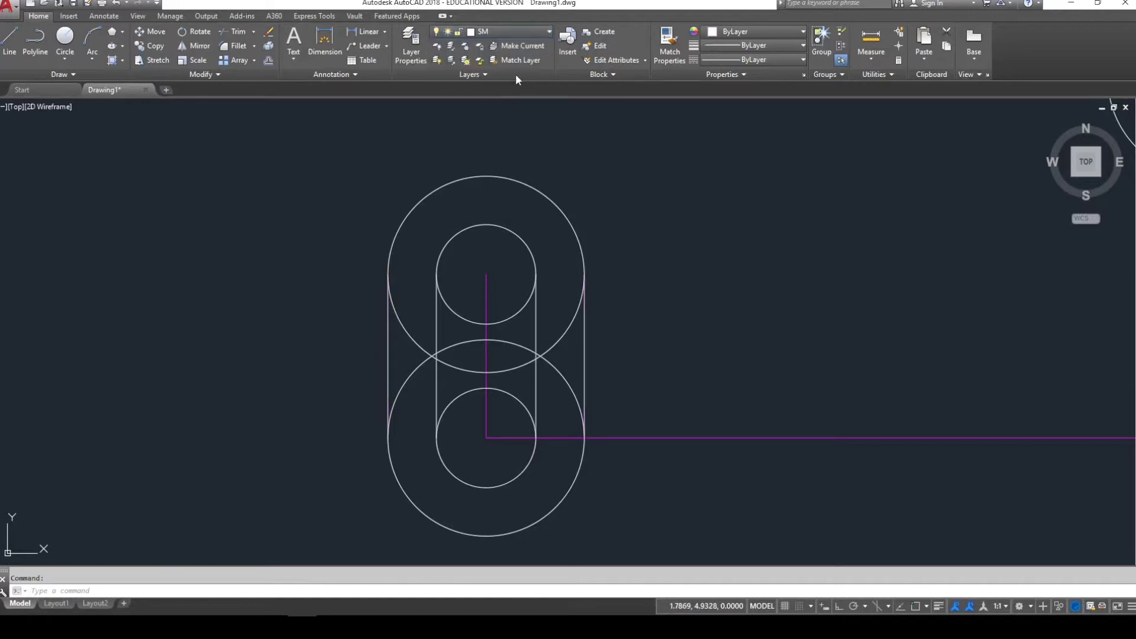
key(Escape)
- Trim the overlapping outer arcs between the slot side lines and delete the leftover pieces
key(Return)
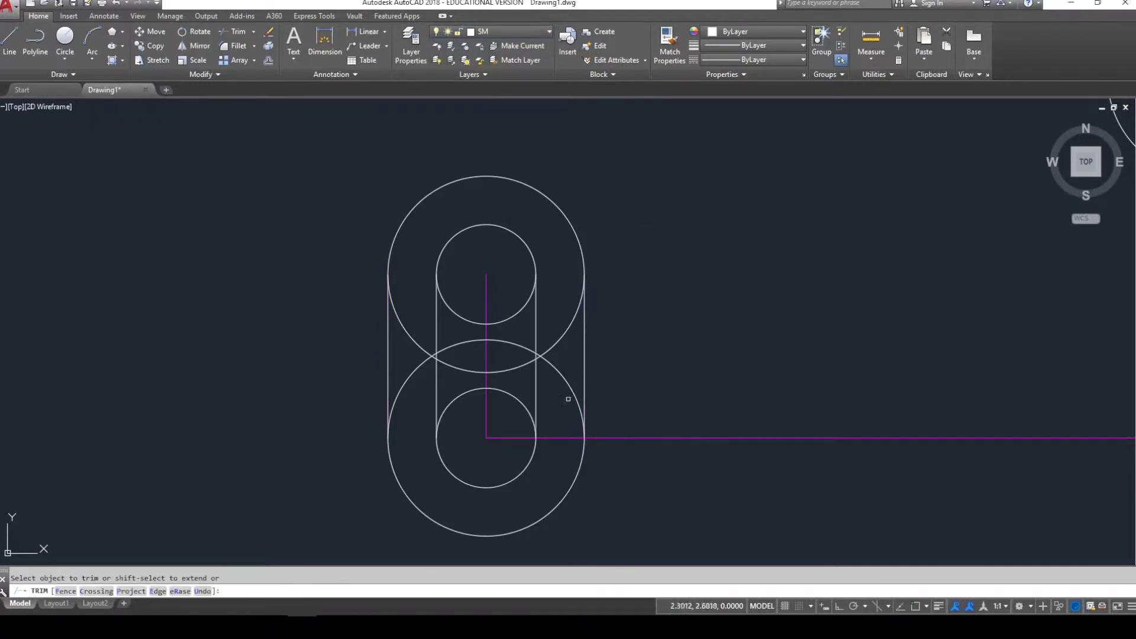
click(561, 387)
click(538, 350)
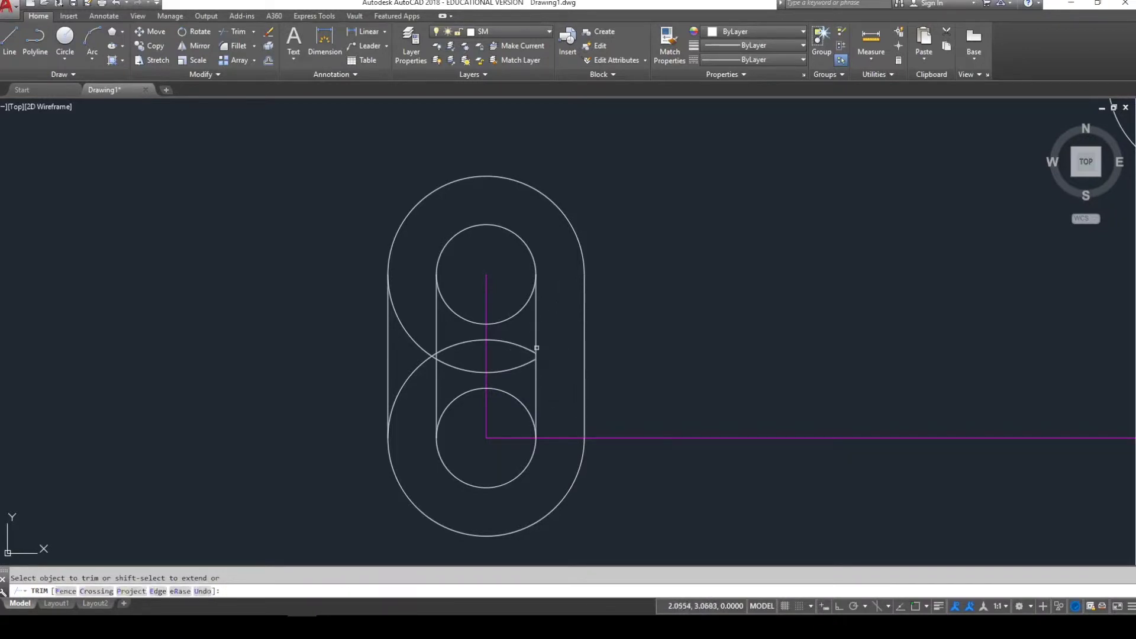
click(525, 373)
click(515, 329)
click(459, 373)
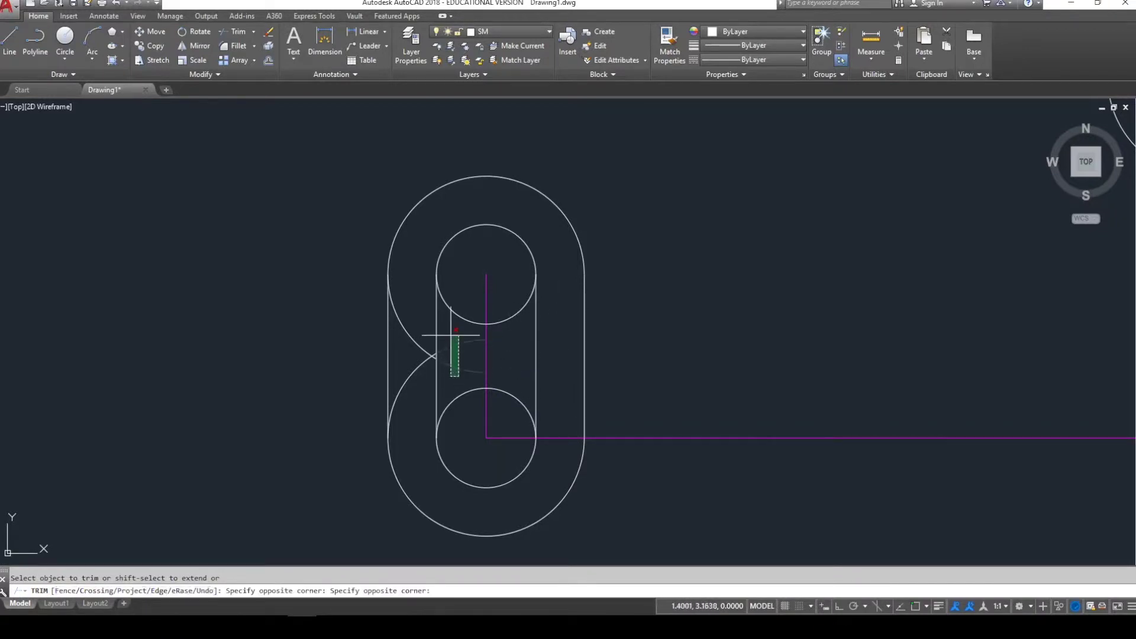
click(438, 322)
click(430, 353)
key(Escape)
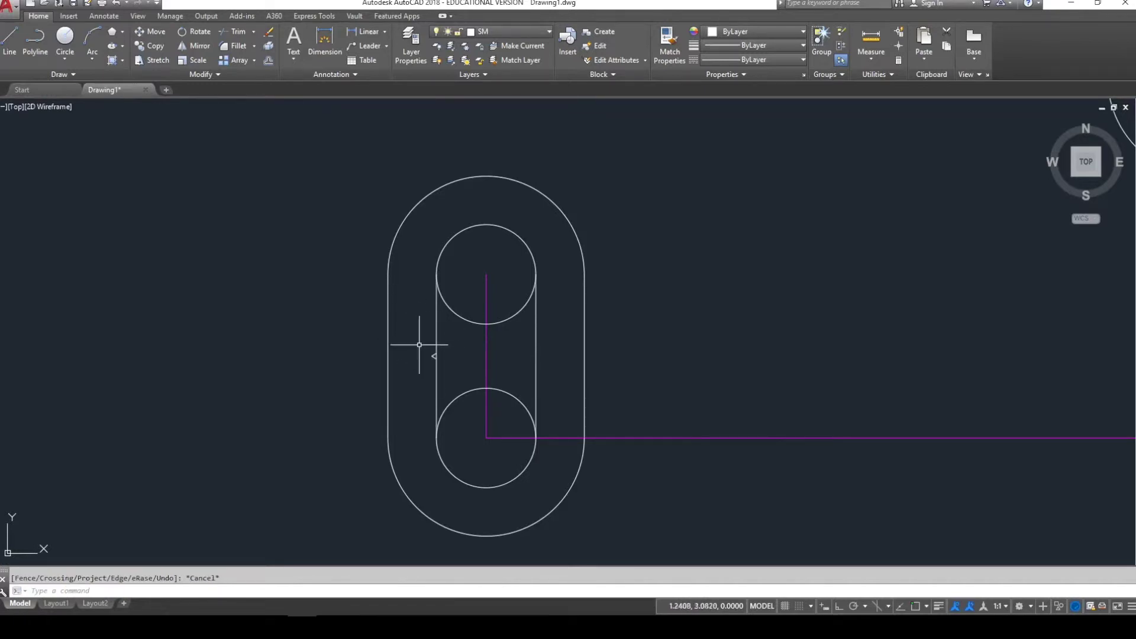
click(416, 339)
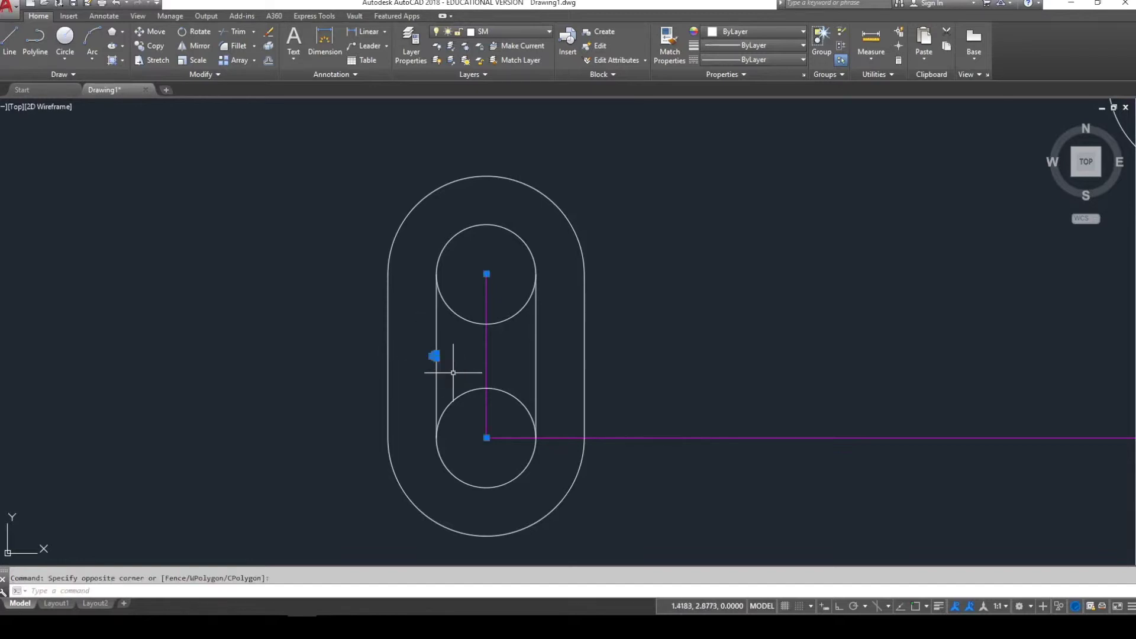
click(453, 372)
key(Delete)
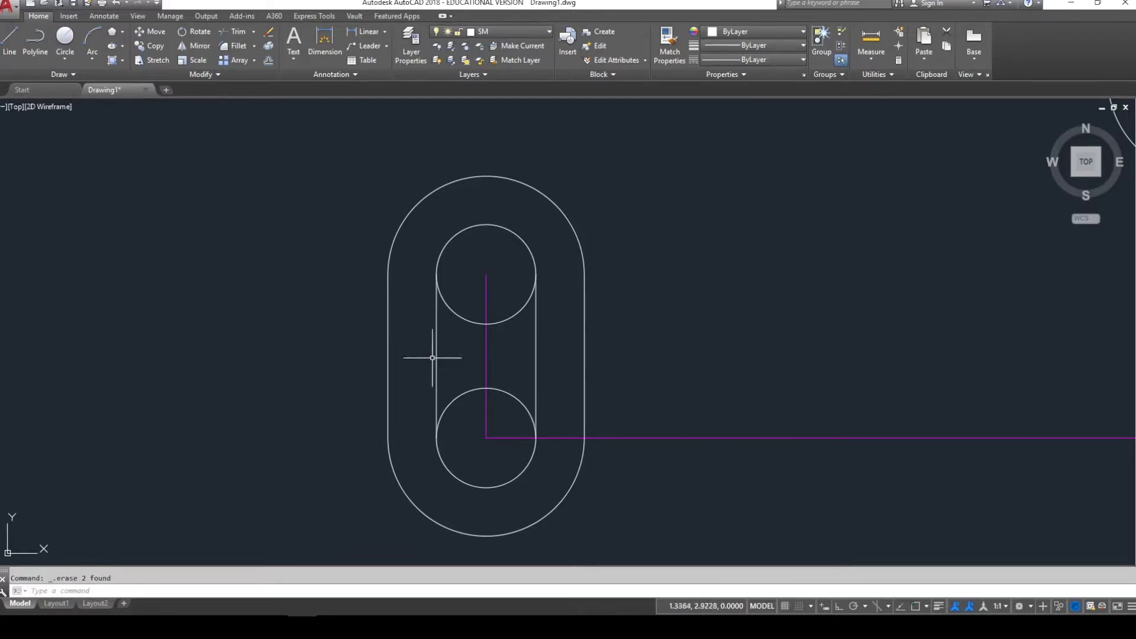
- Trim the inner arcs on both sides of the upper and lower circles
text(tr)
key(Return)
key(Return)
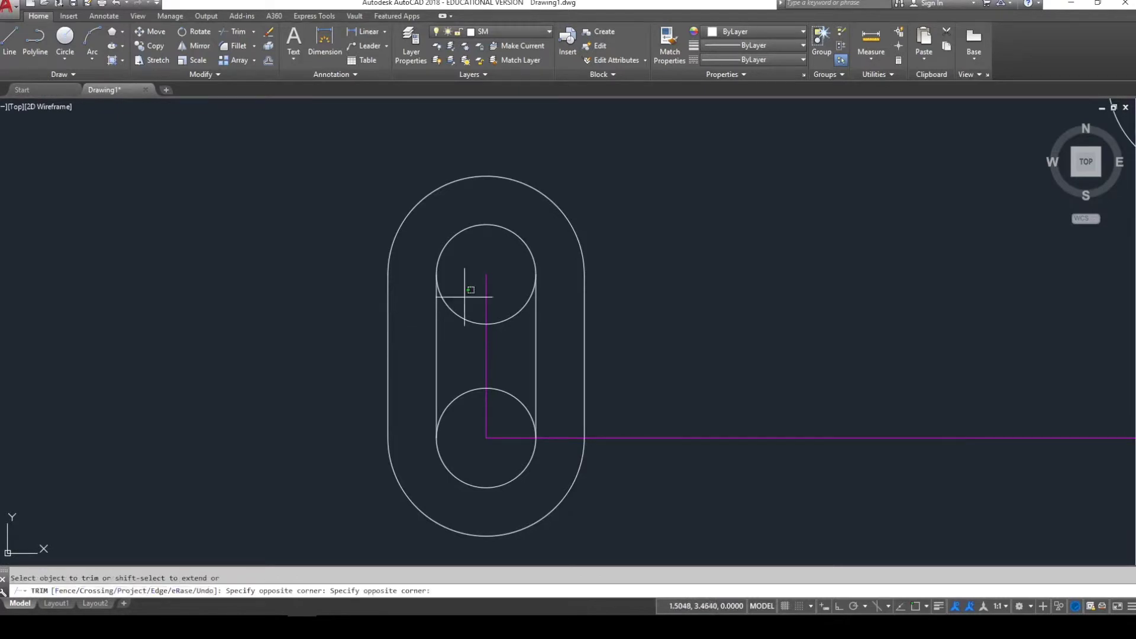
click(451, 309)
click(451, 405)
click(515, 313)
click(516, 399)
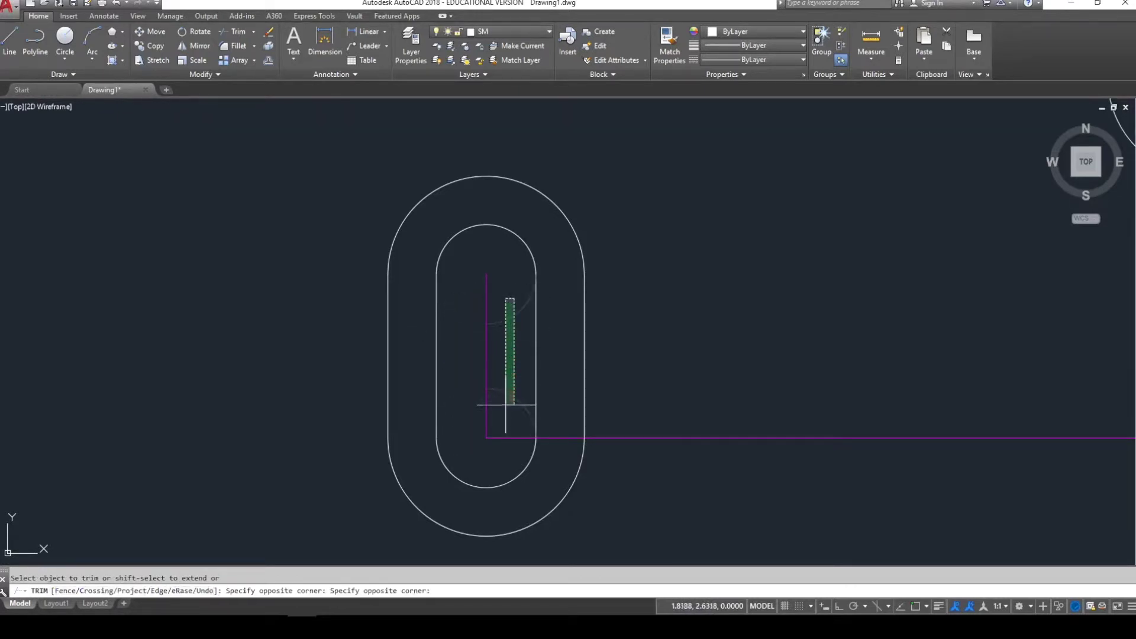
key(Escape)
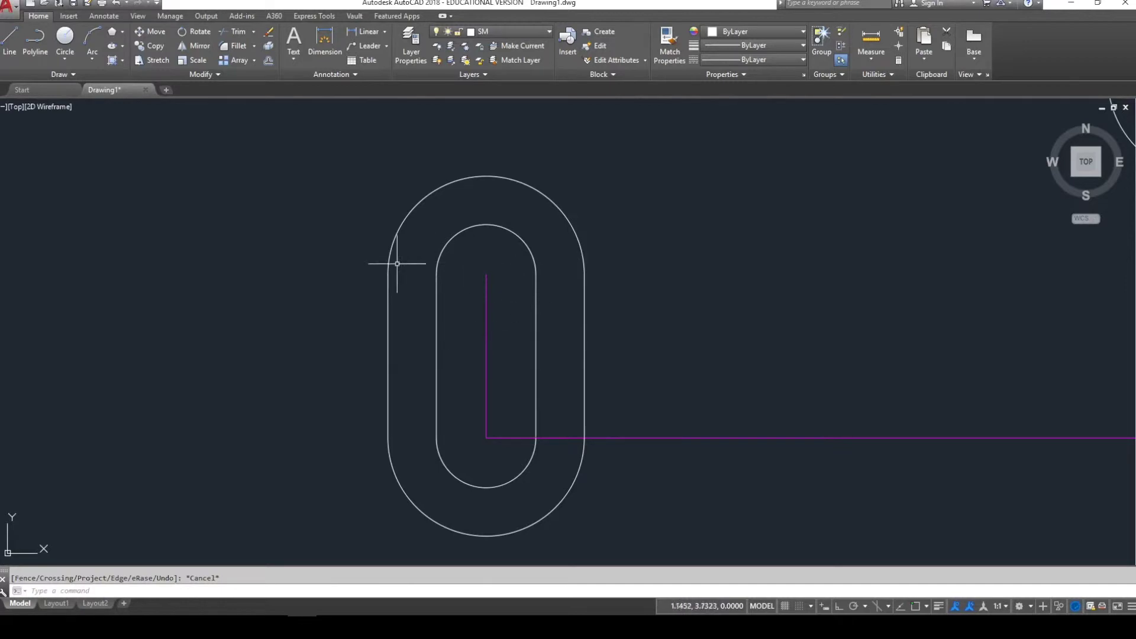
- Zoom the view out to show the whole part with slot, bosses and reference lines
scroll(313, 326, down, 3)
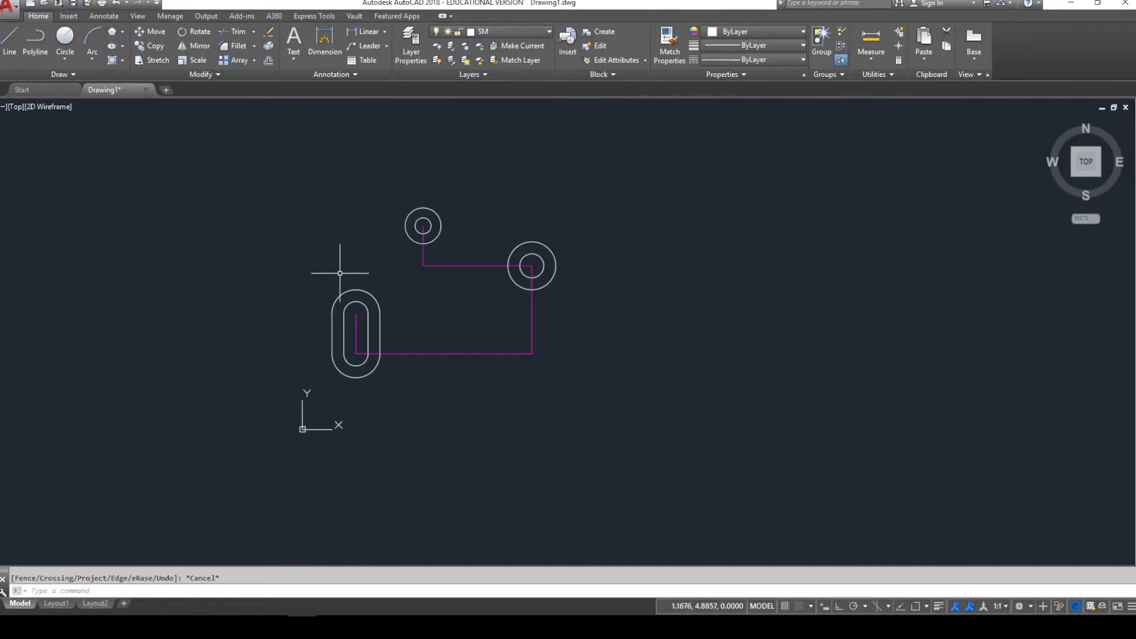
scroll(382, 243, up, 2)
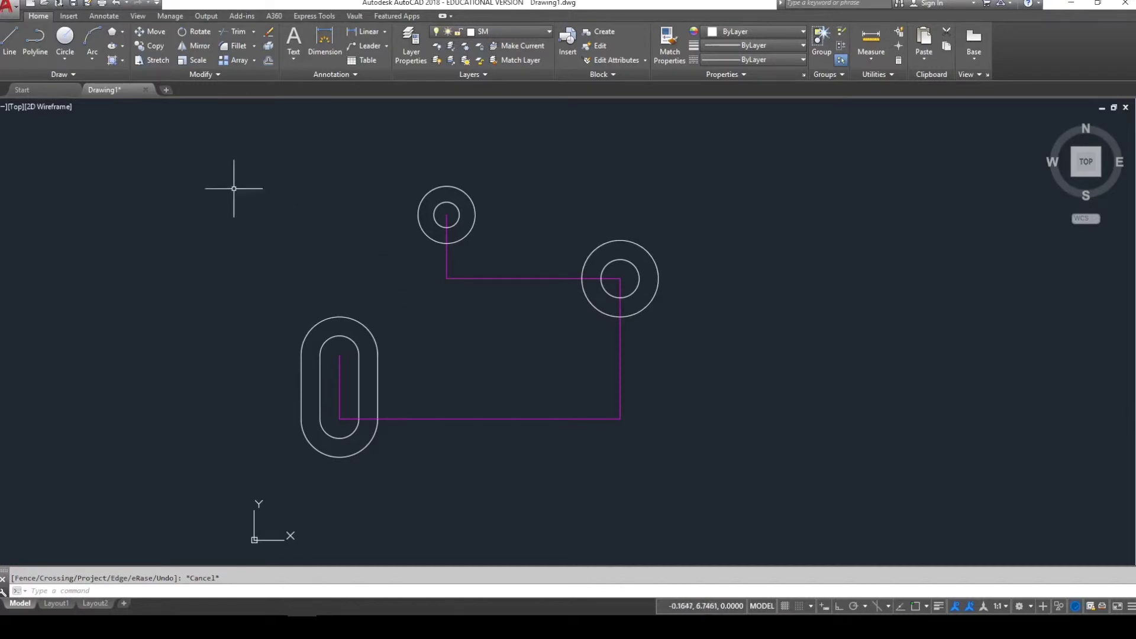
- Draw a radius-6 circle tangent to the slot's outer arc and the right boss
click(65, 58)
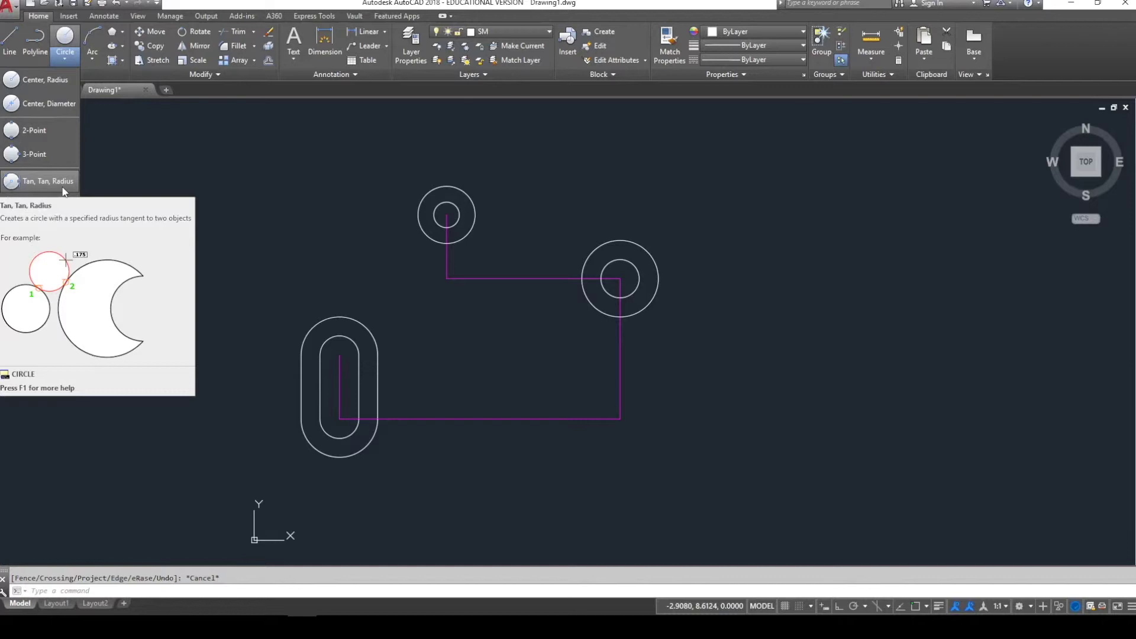
click(62, 185)
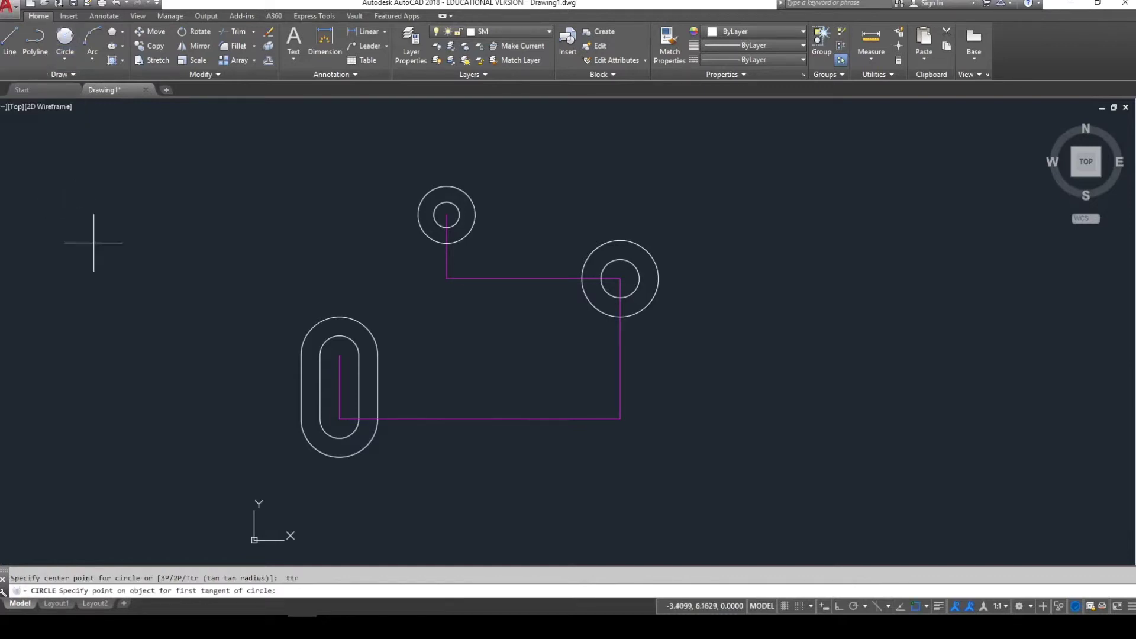
click(310, 327)
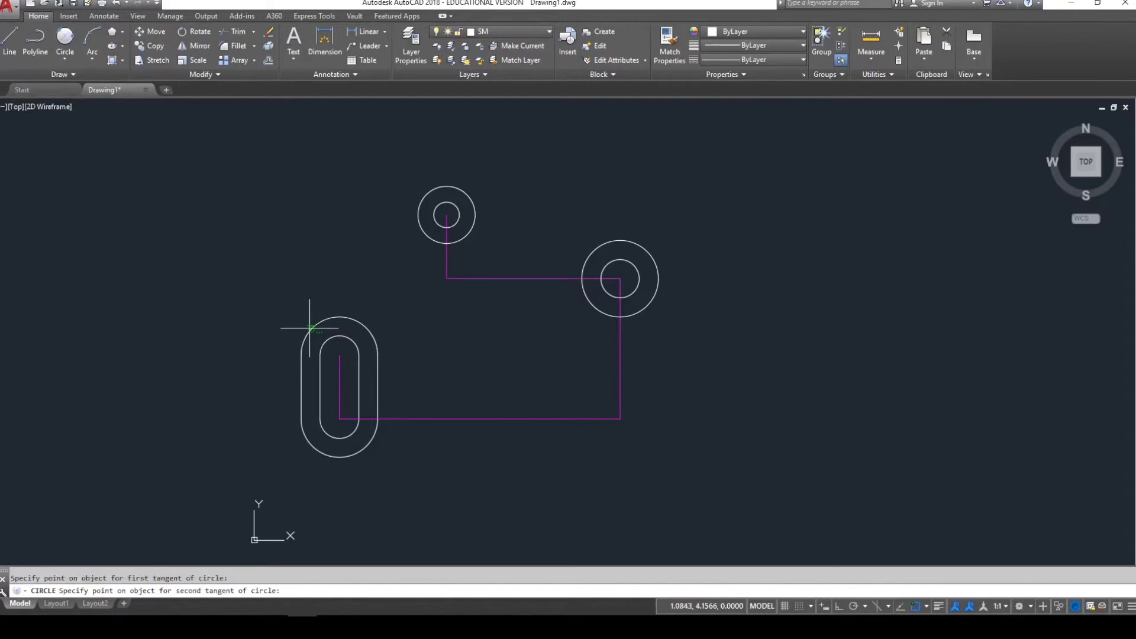
click(637, 242)
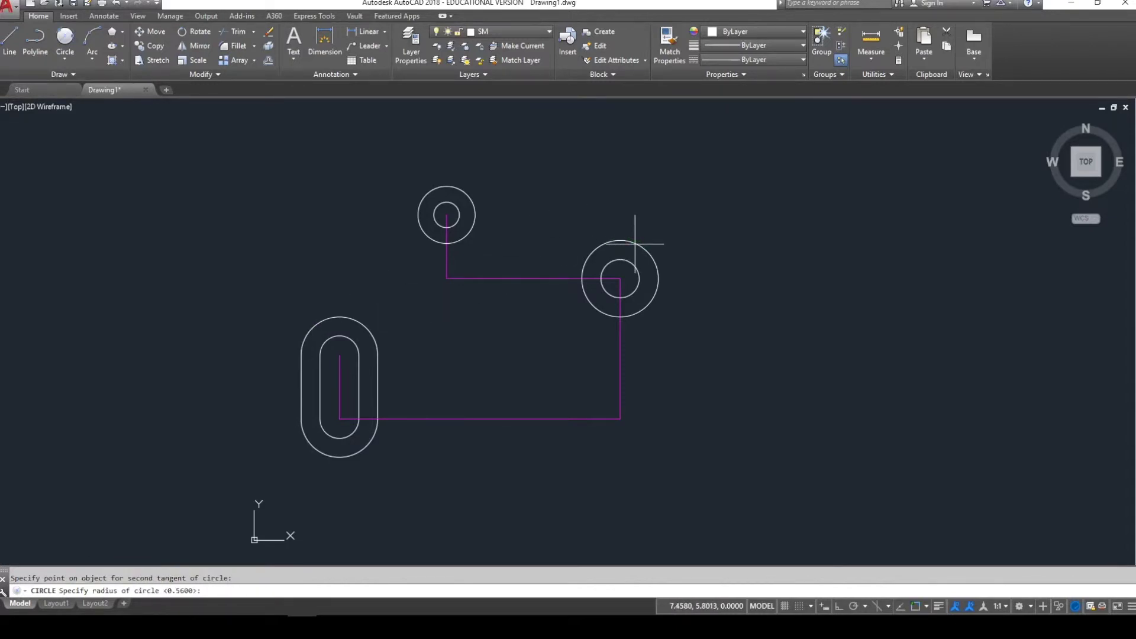
text(6)
key(Return)
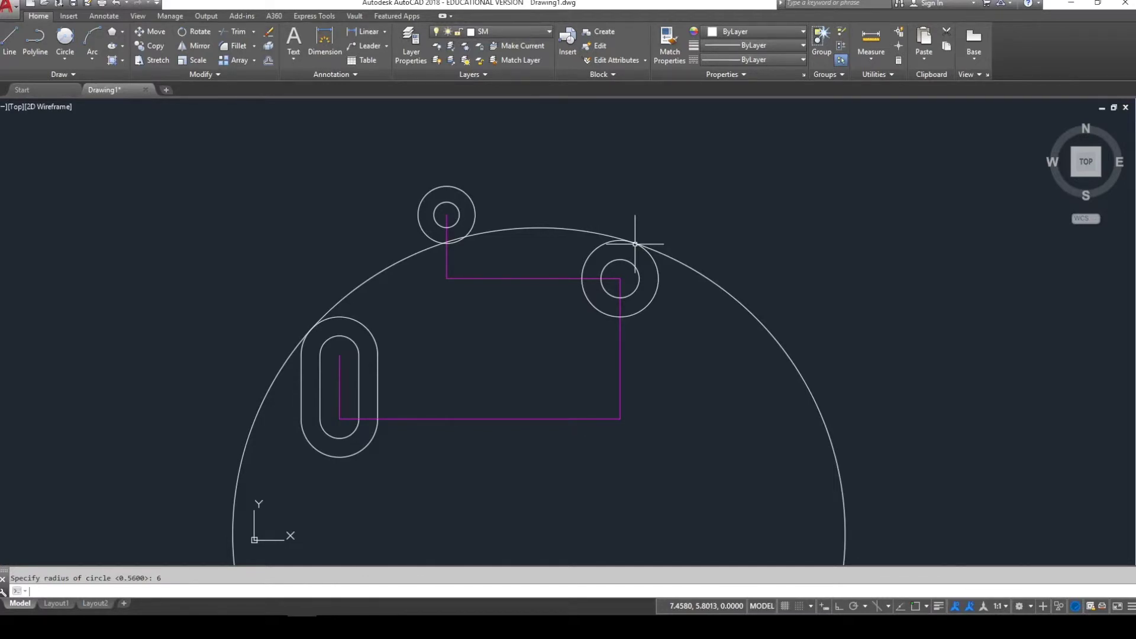
scroll(633, 239, up, 4)
scroll(647, 223, up, 2)
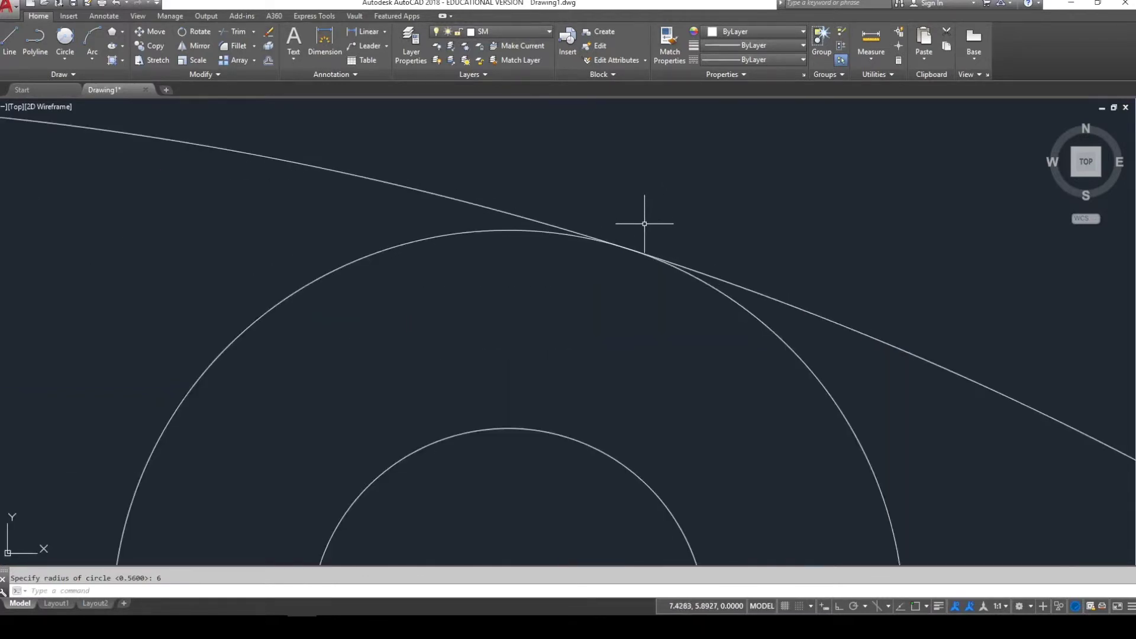
scroll(644, 224, down, 6)
scroll(519, 255, up, 5)
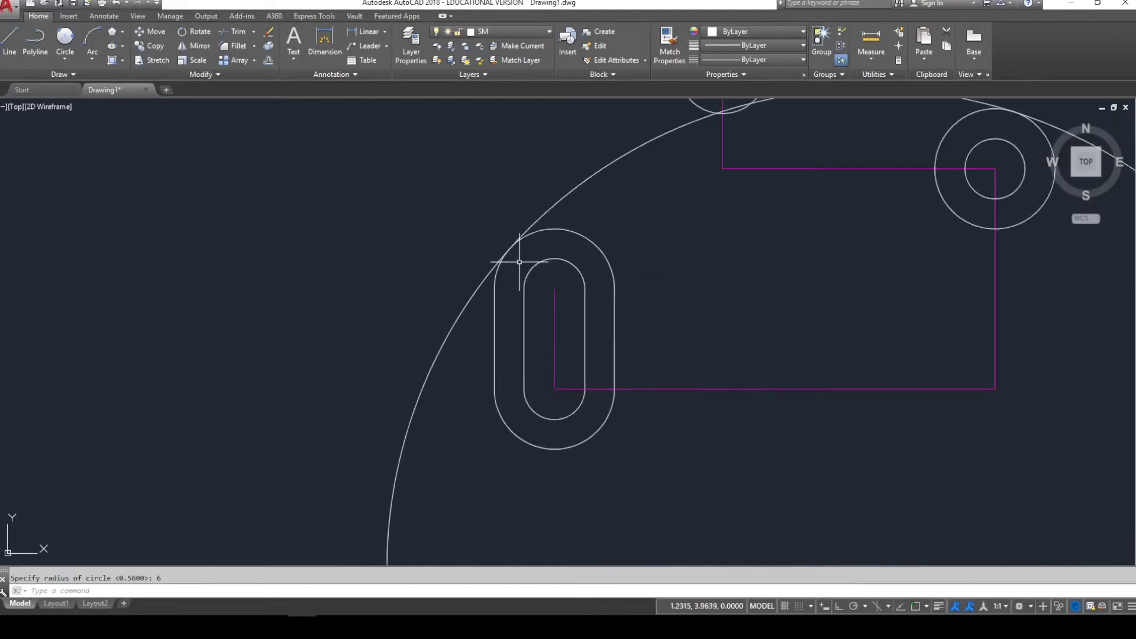
scroll(518, 259, down, 5)
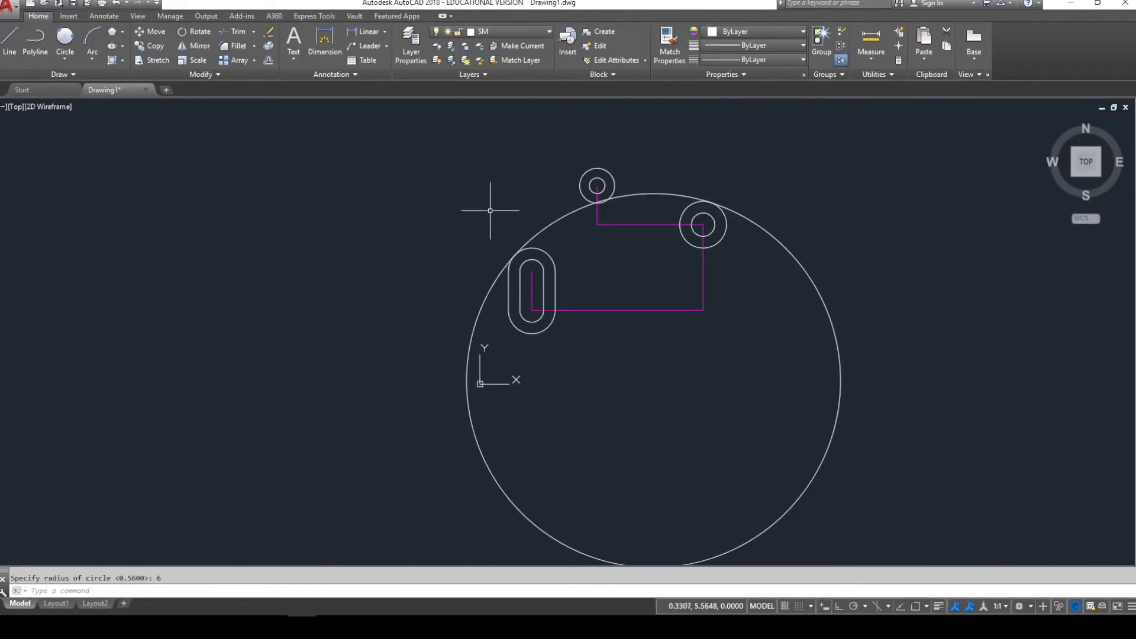
- Trim away the large circle's lower part, leaving the arc over the top
key(Escape)
text(trr)
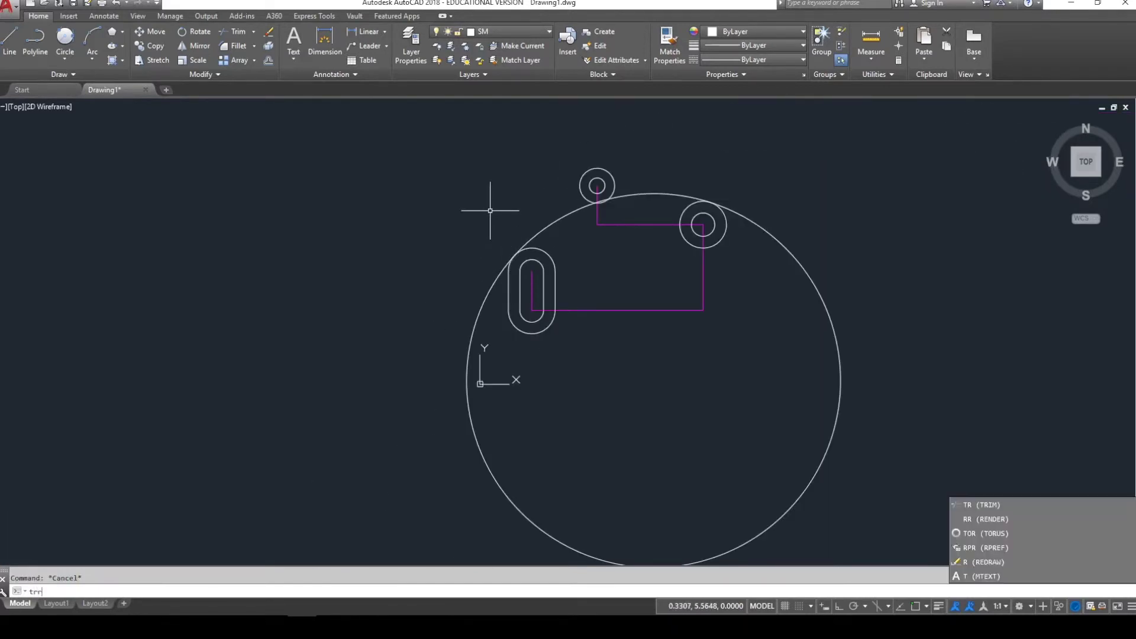
key(Return)
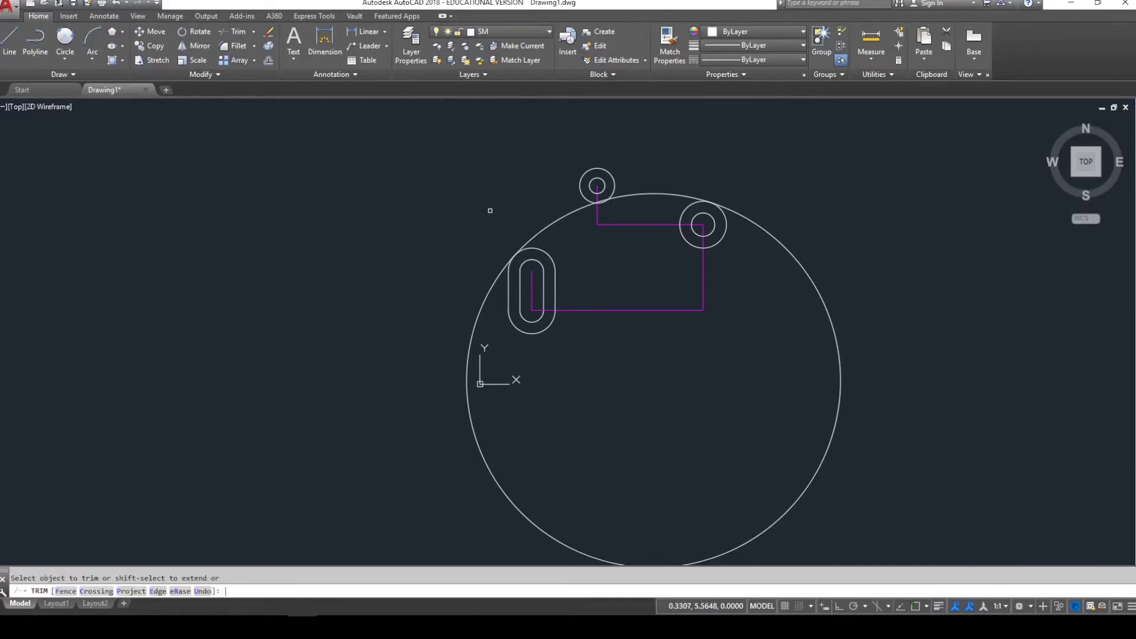
click(481, 304)
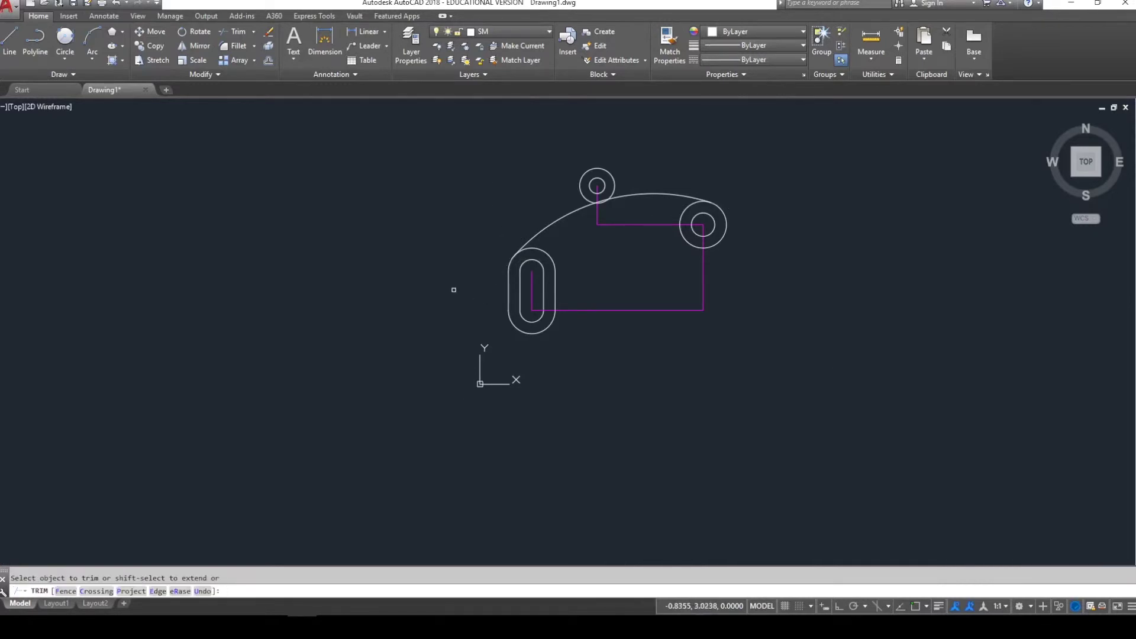
key(Escape)
scroll(592, 185, up, 4)
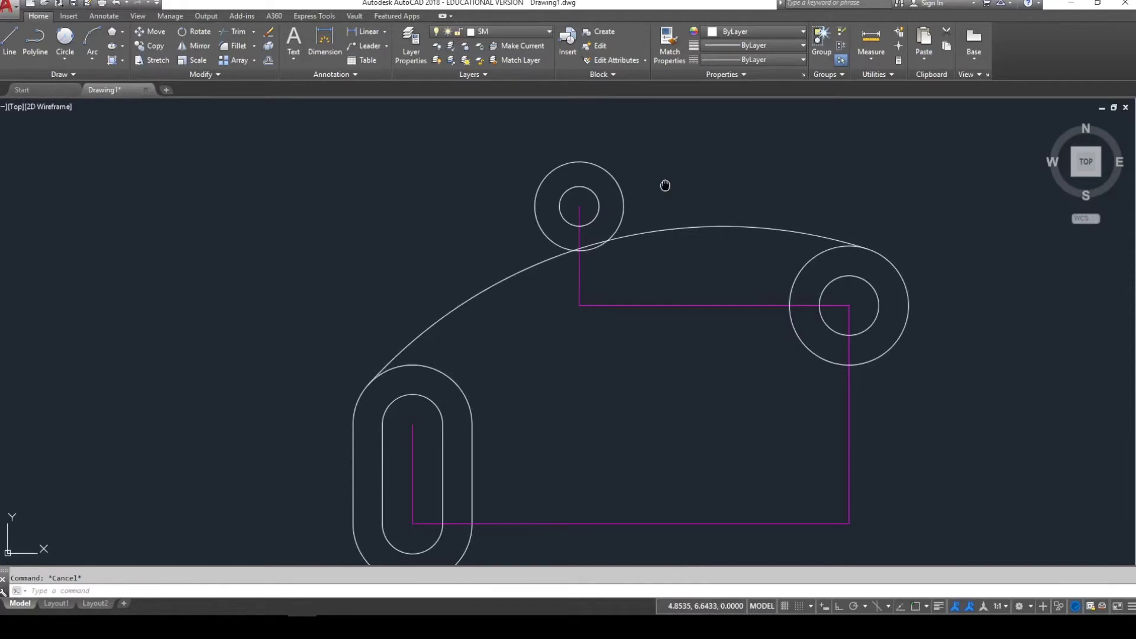
middle_drag(664, 185, 647, 161)
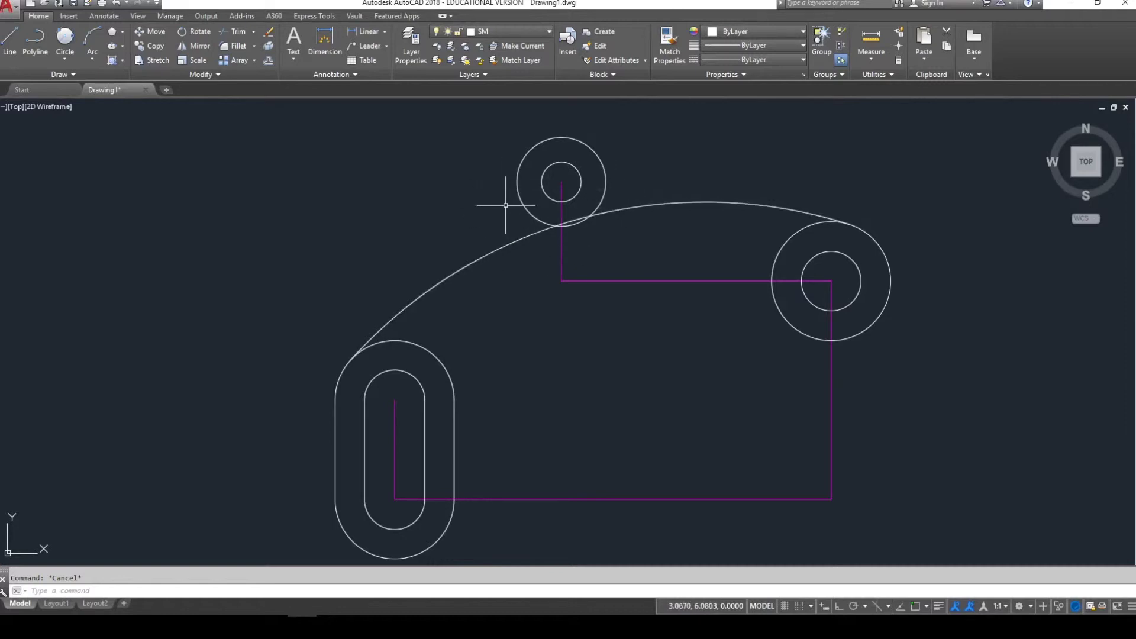
- Set the fillet radius to 0.38 and try filleting at the top boss, then cancel
key(ctrl+v)
key(Escape)
text(f)
key(Return)
text(r)
key(Return)
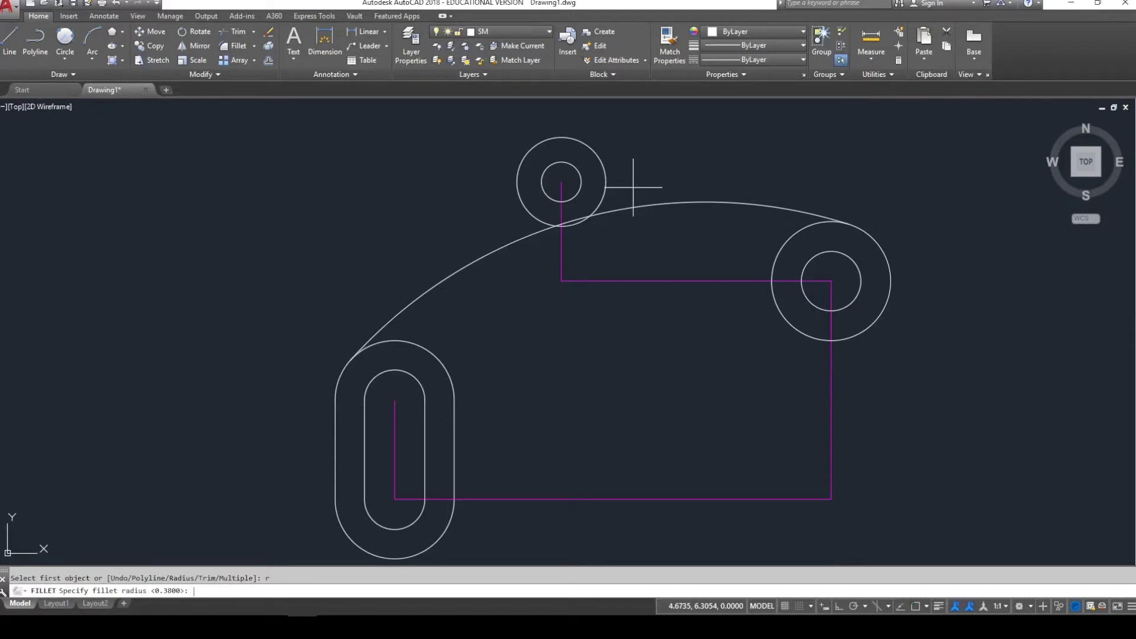
text(.38)
key(Return)
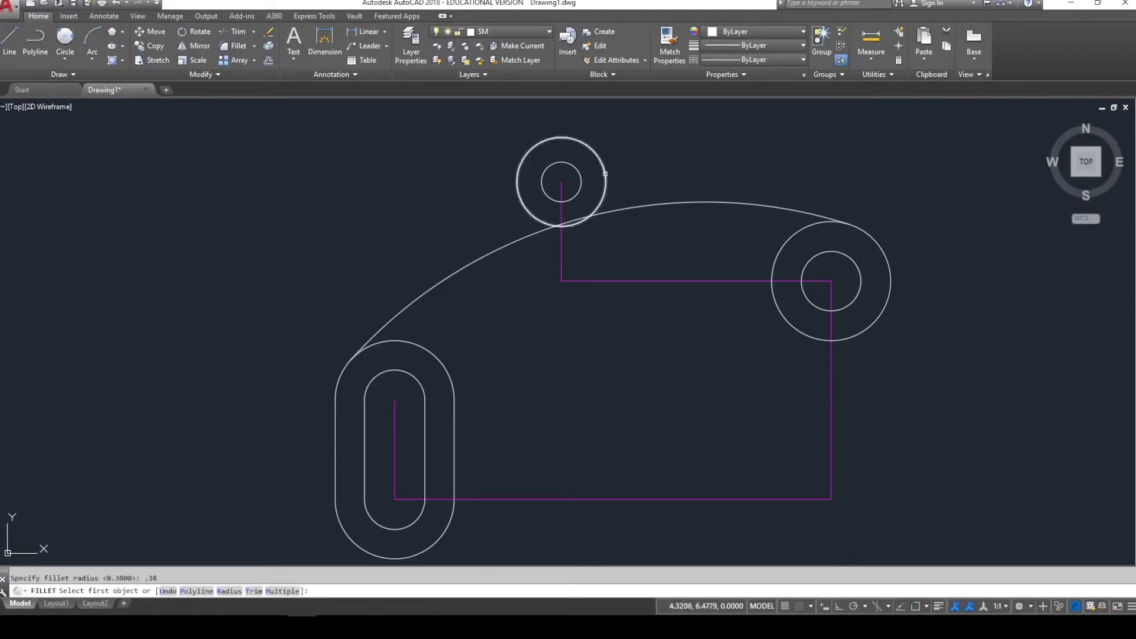
click(605, 174)
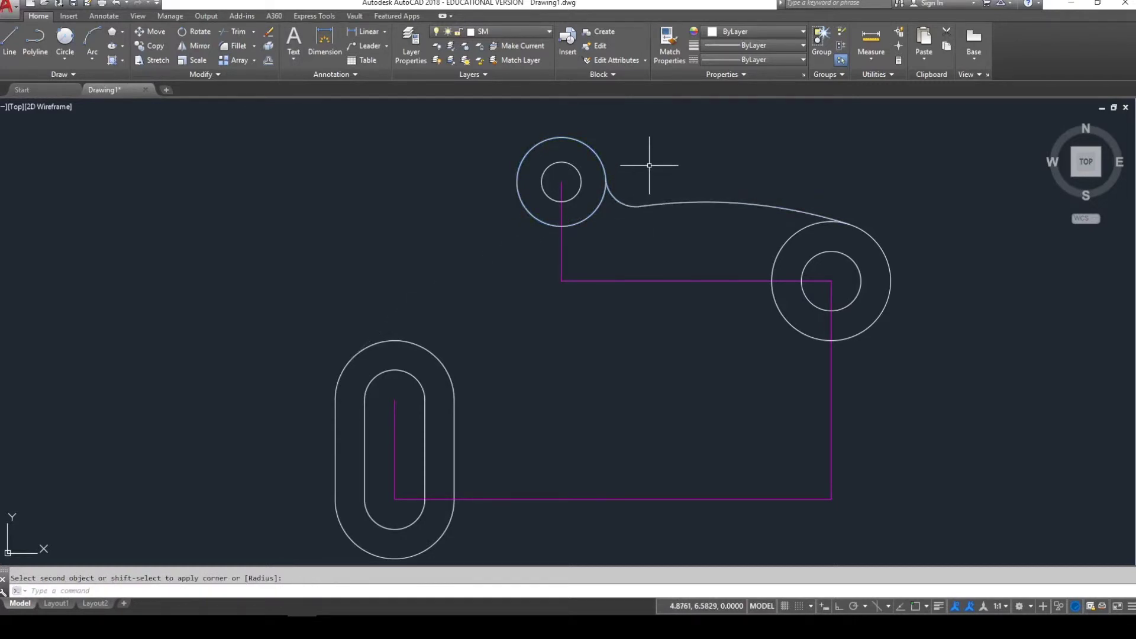
key(Escape)
- Select the top curve to inspect it, then deselect it
click(683, 211)
click(628, 236)
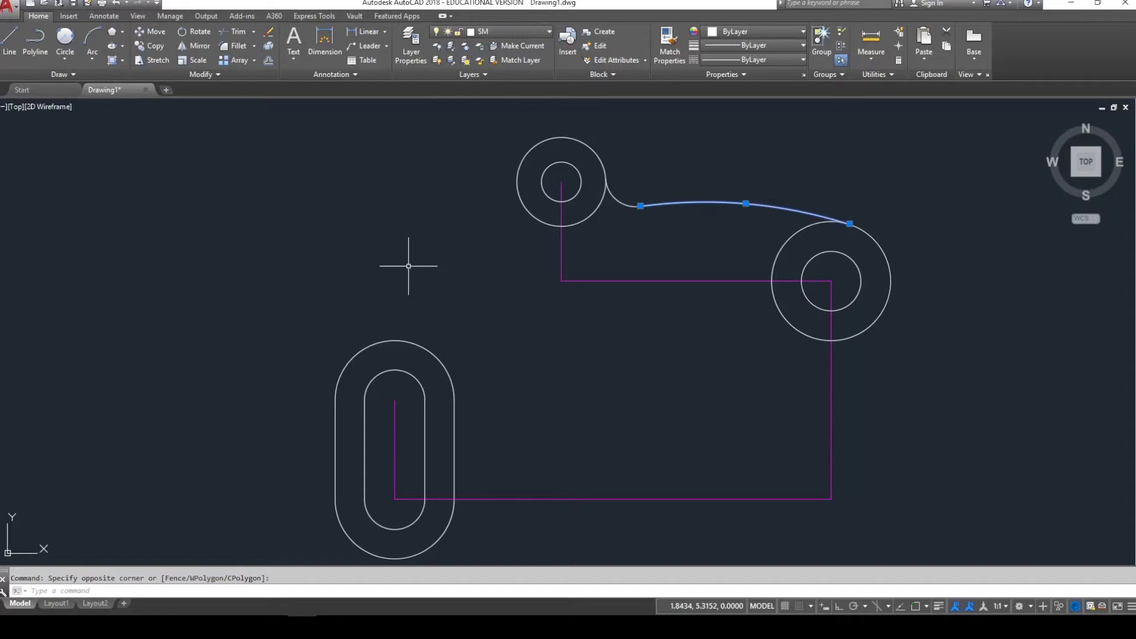
key(Escape)
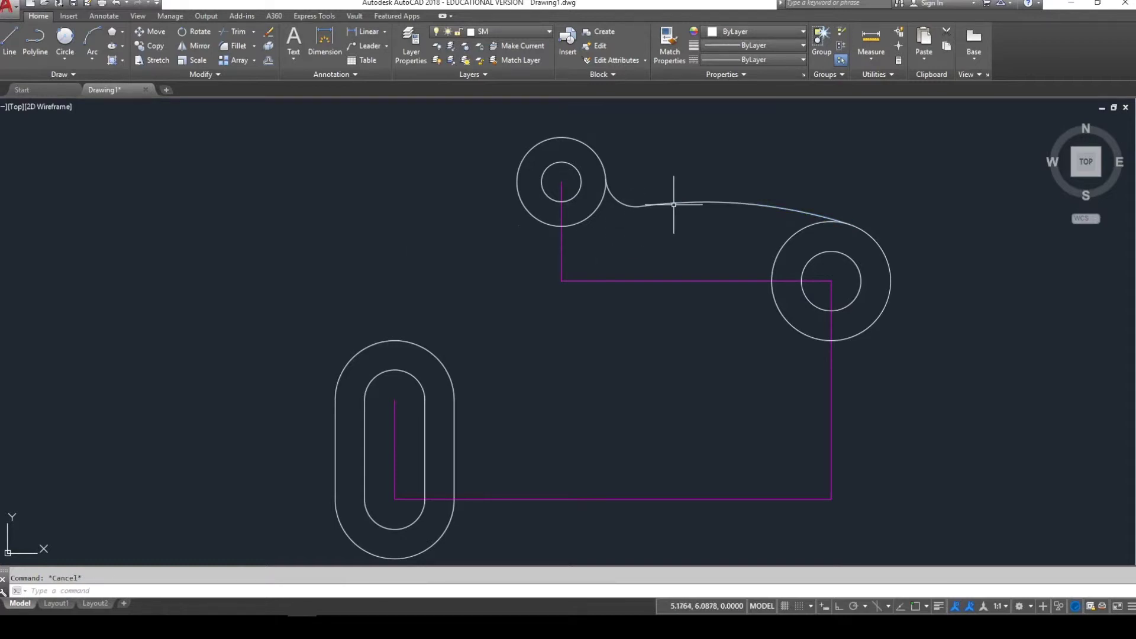
click(671, 195)
click(675, 210)
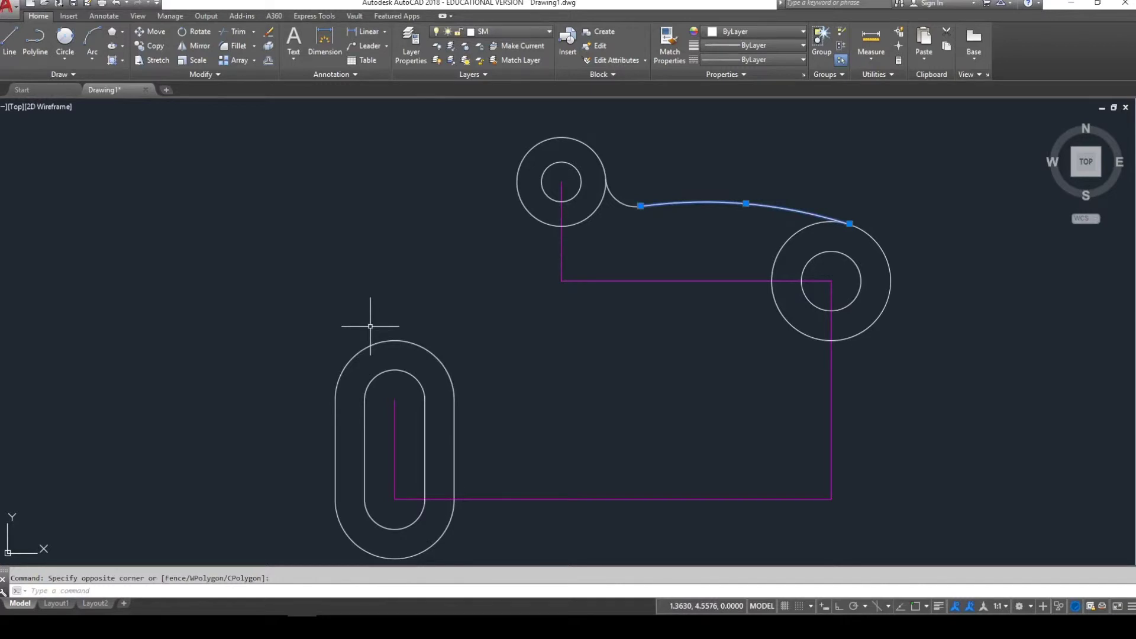
key(Escape)
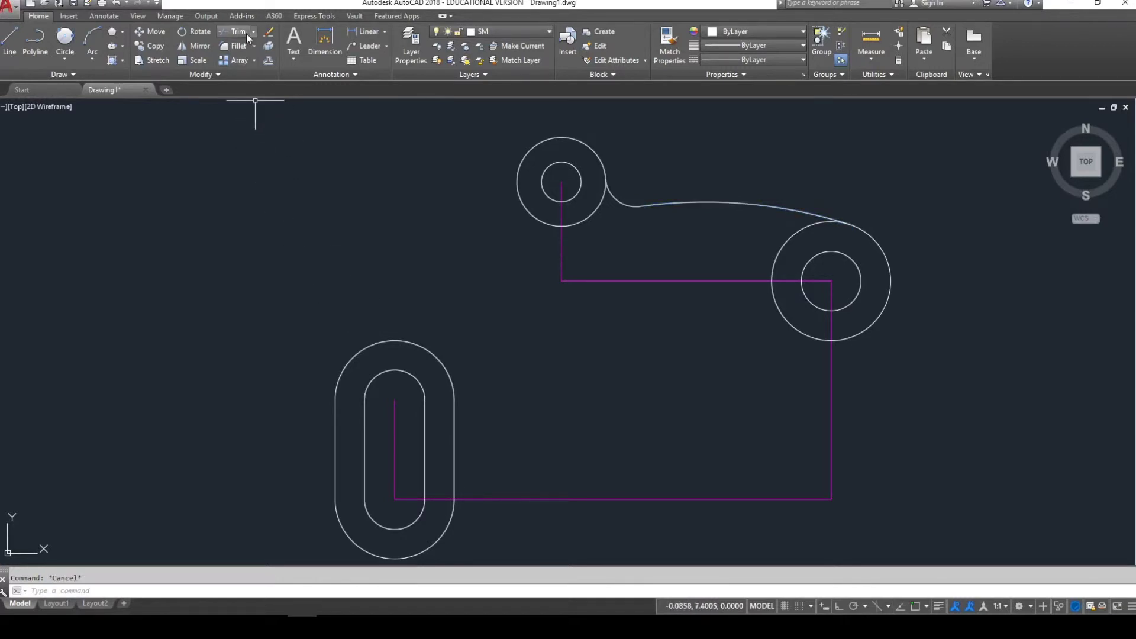
click(253, 35)
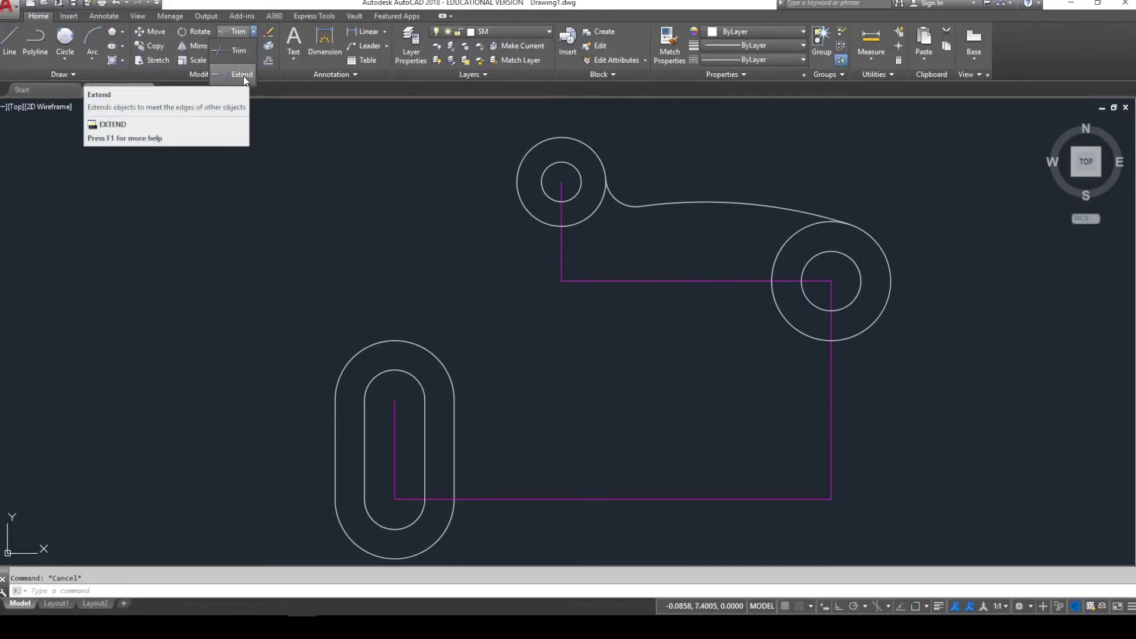
key(Escape)
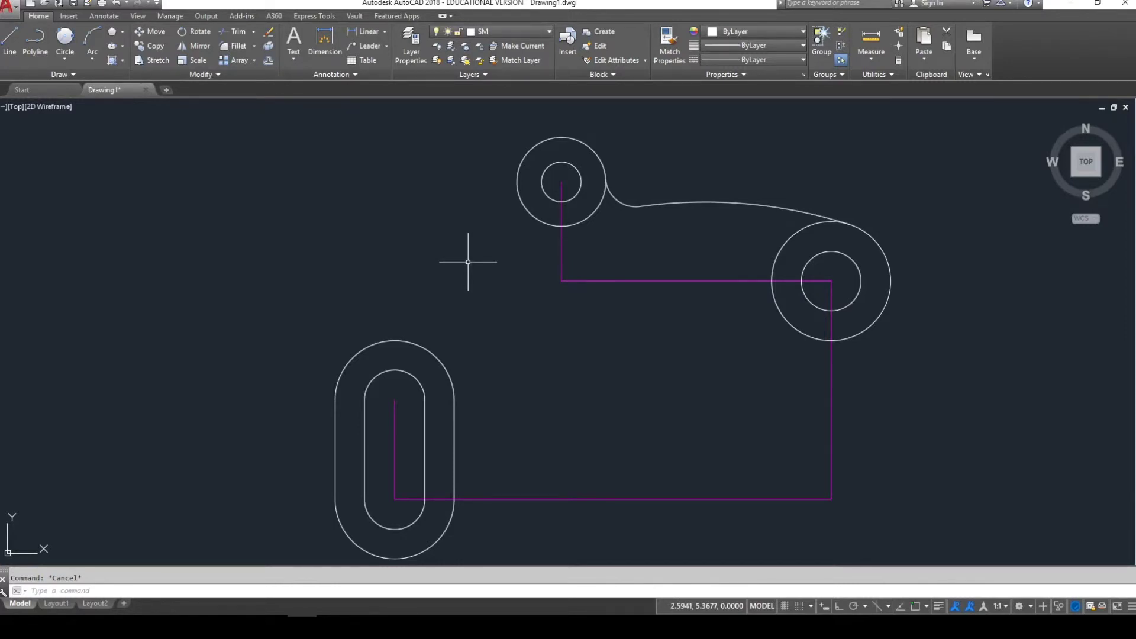
text(ex)
key(Return)
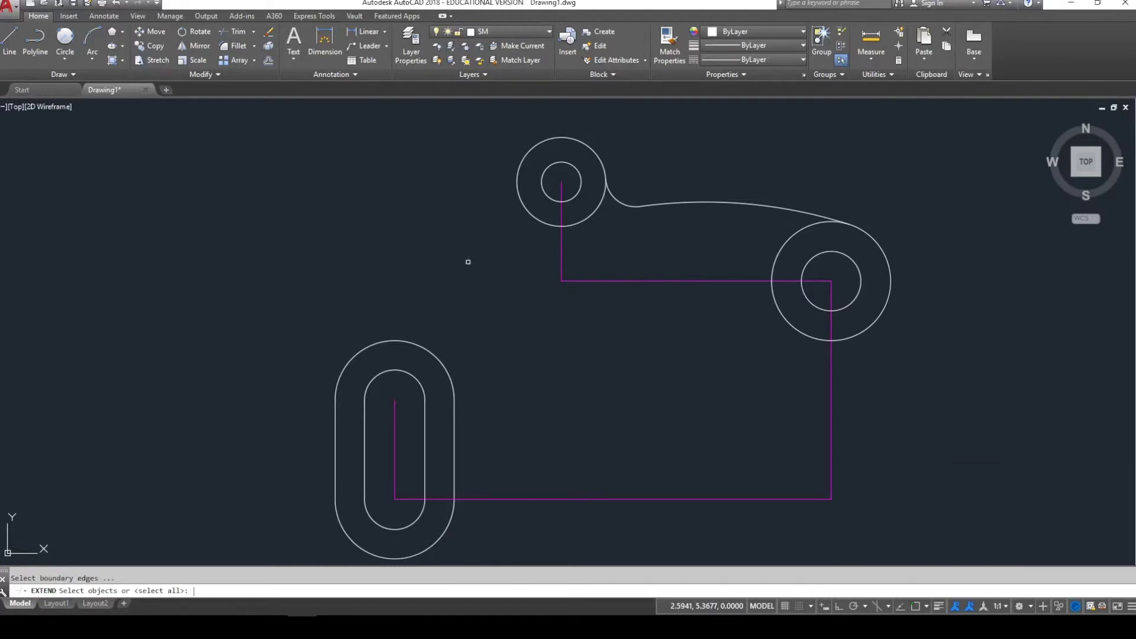
click(662, 204)
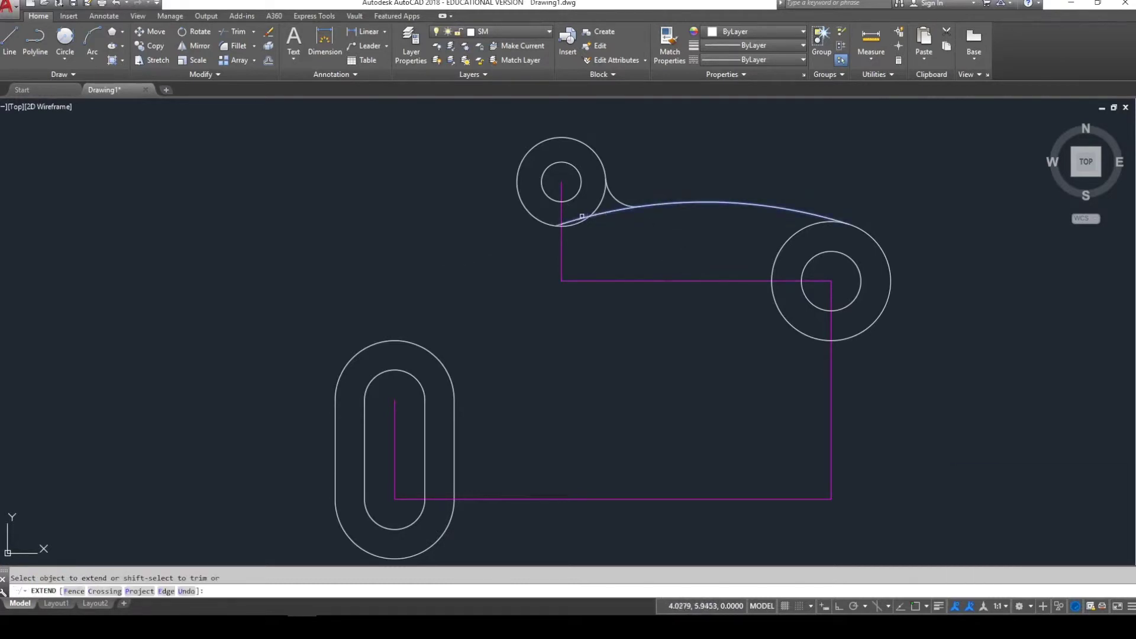
click(557, 225)
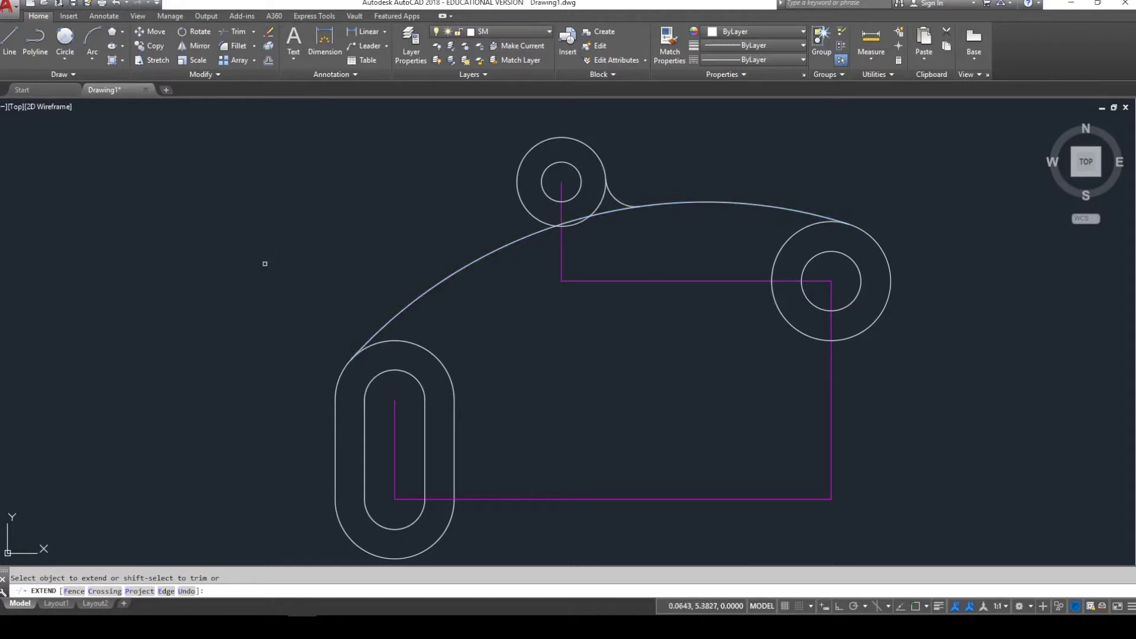
key(Escape)
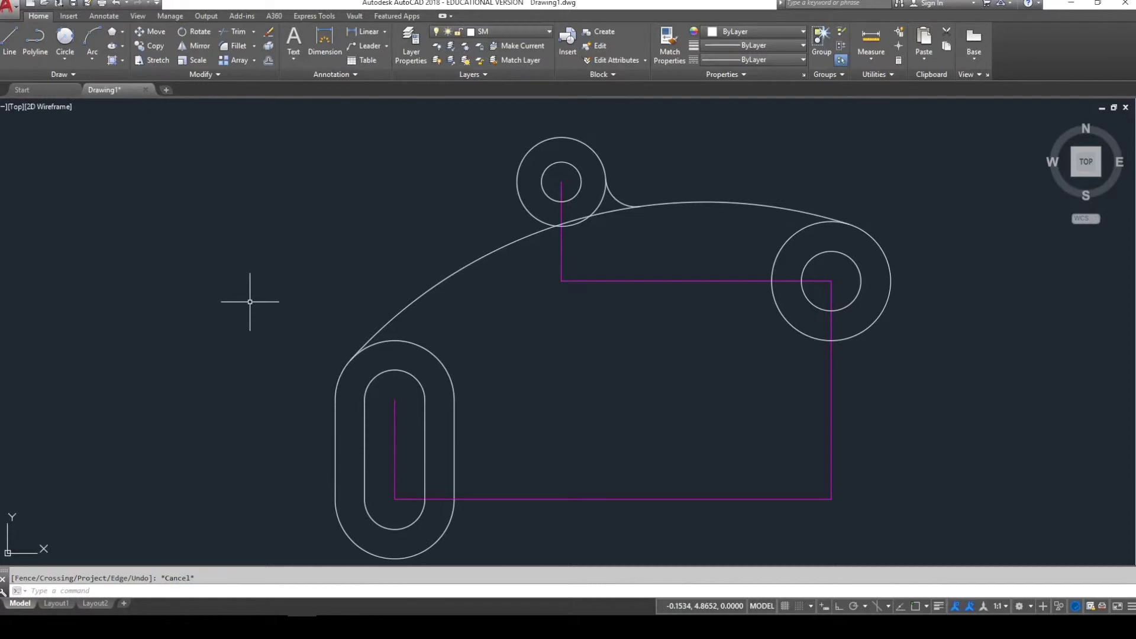
key(ctrl+z)
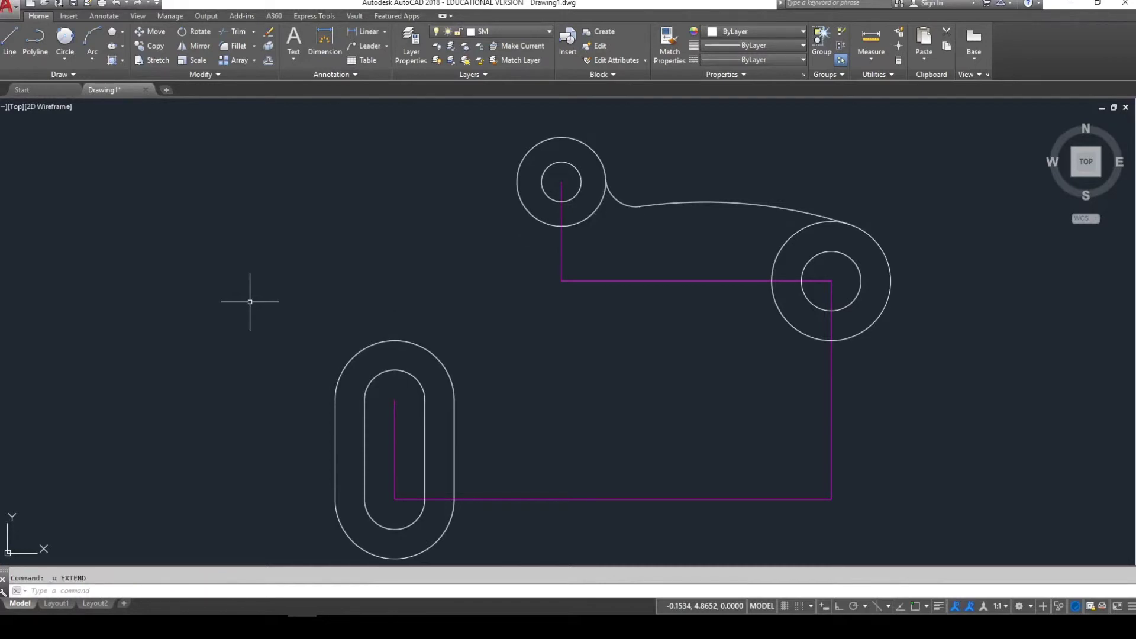
- Extend the upper curve down to the slot's top outer arc as boundary
text(ex)
key(Return)
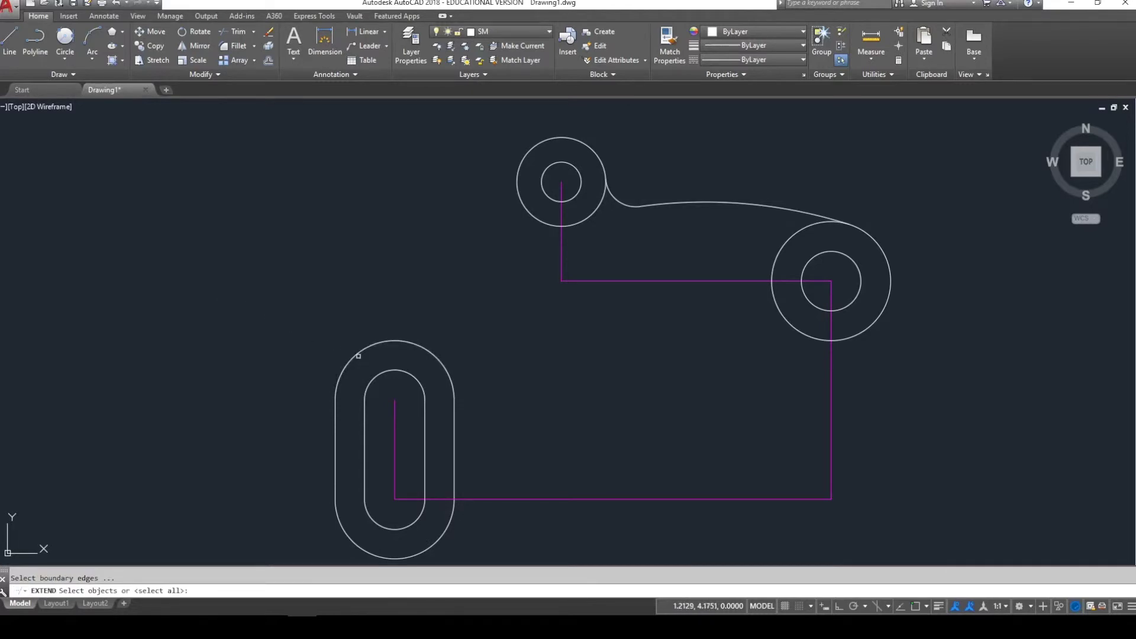
click(358, 356)
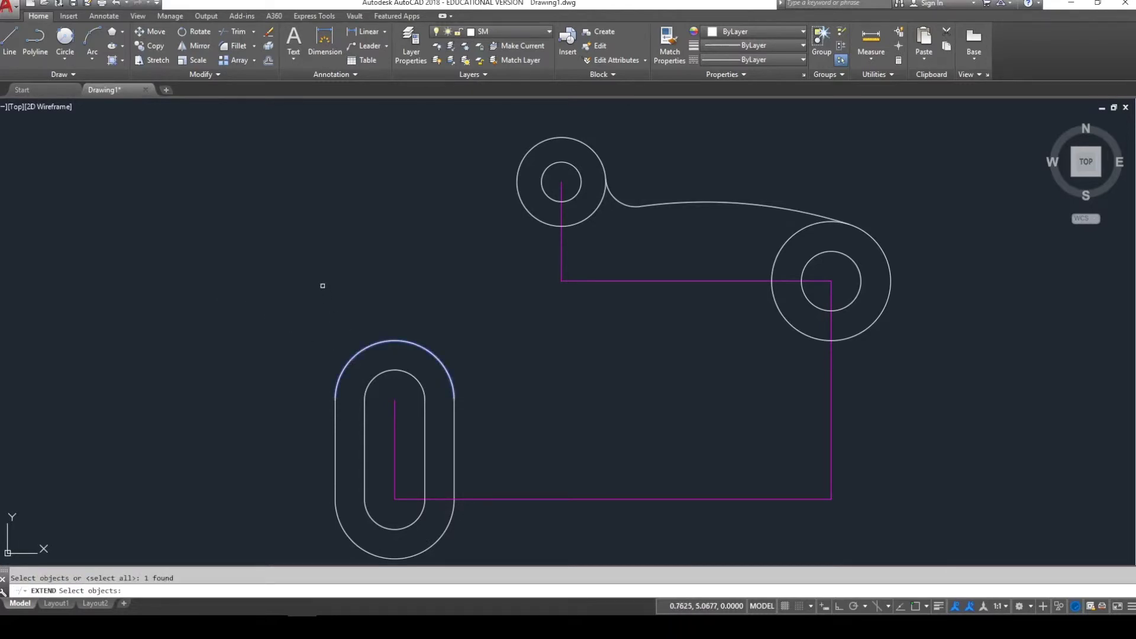
key(Return)
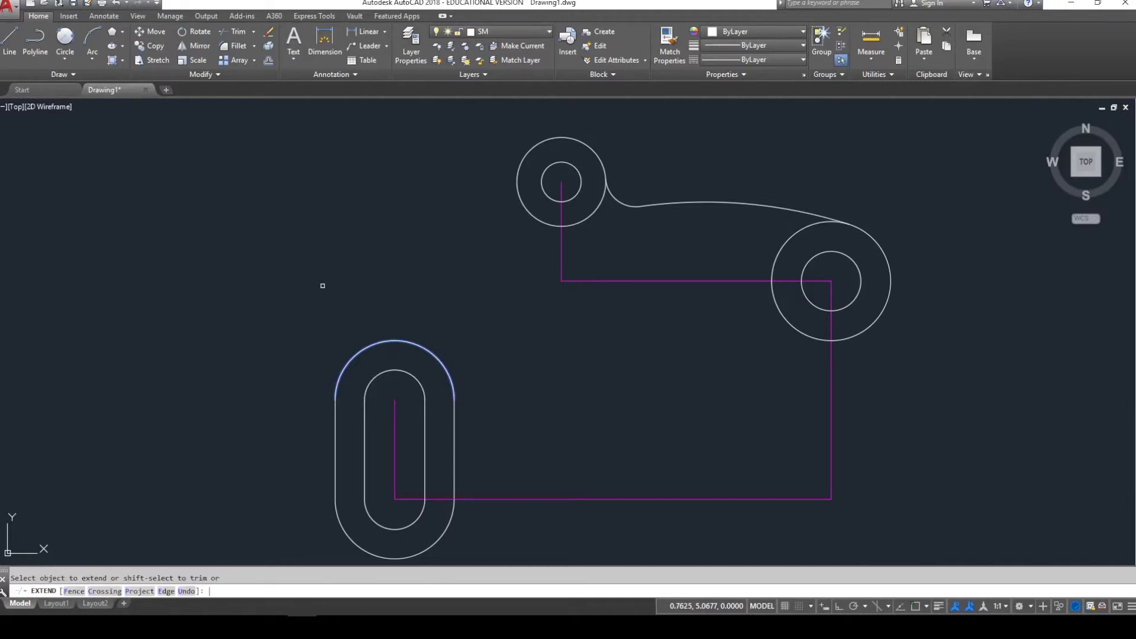
click(648, 205)
key(Escape)
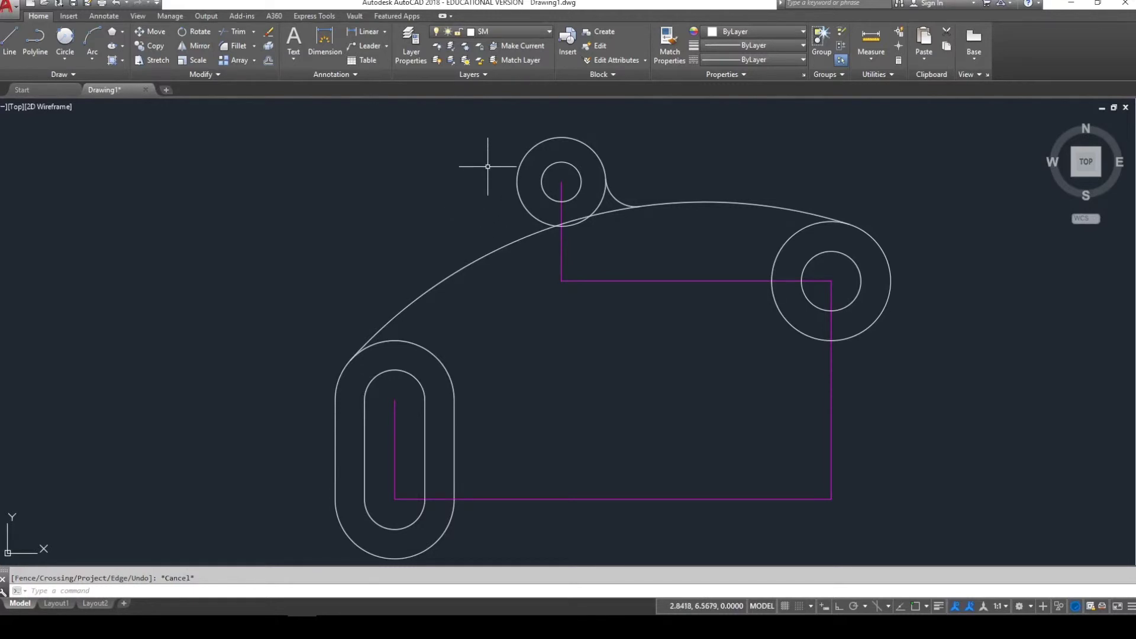
- Zoom in on the upper-left boss and check its outer circle by selecting it
scroll(481, 169, up, 4)
middle_drag(487, 192, 499, 223)
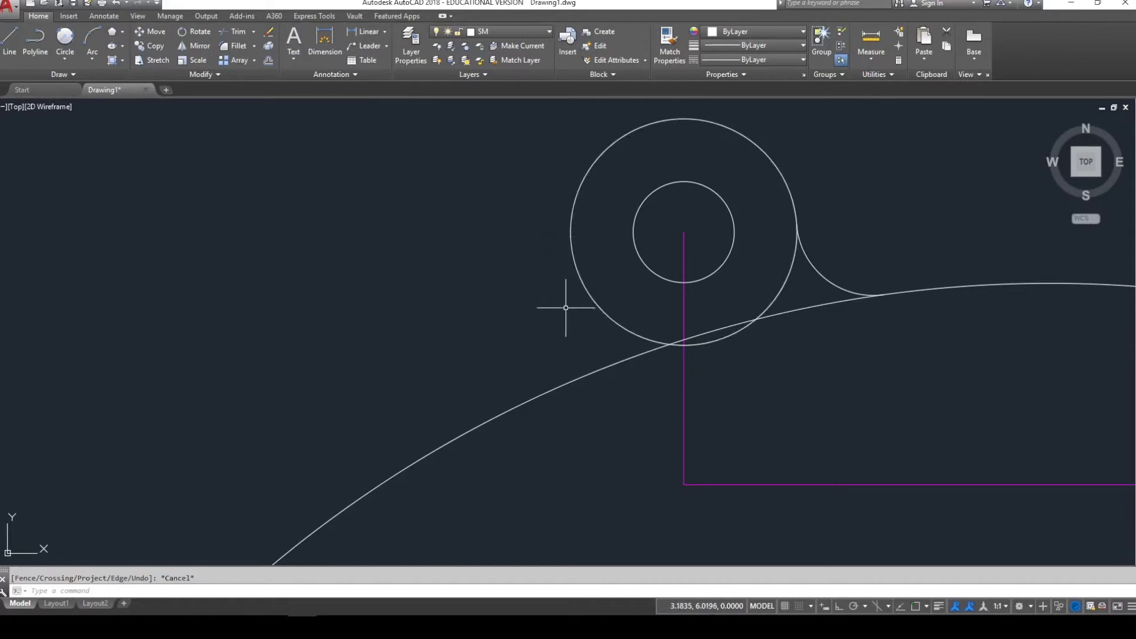
click(583, 213)
click(566, 196)
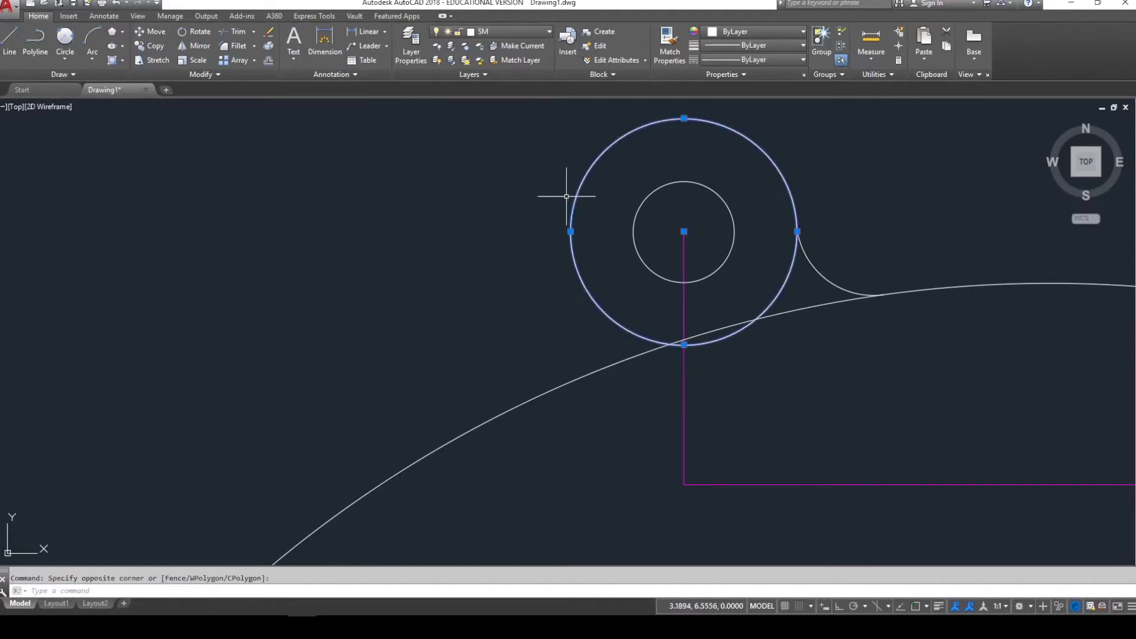
click(570, 232)
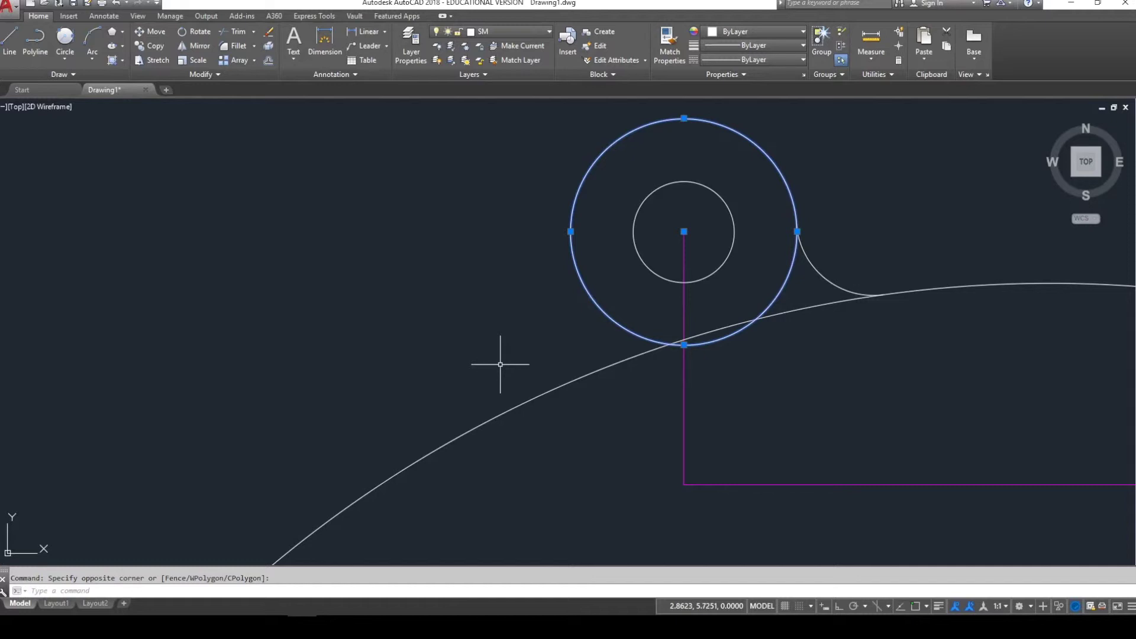
key(Escape)
click(572, 248)
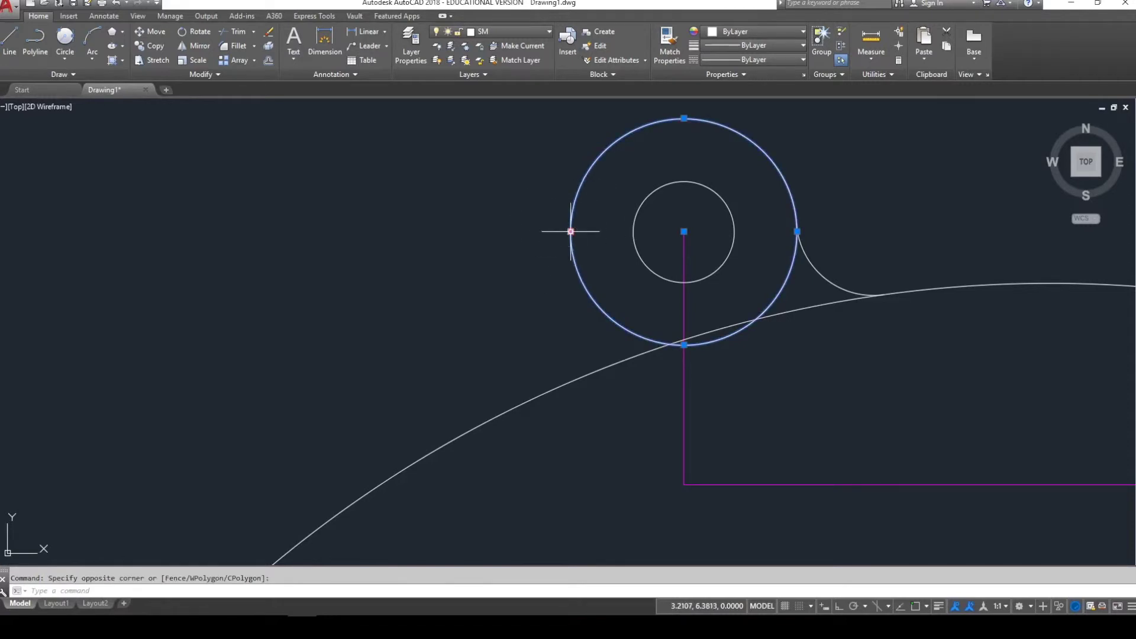
key(Escape)
- Draw a vertical line from the boss circle's left quadrant down past the long curve
click(10, 40)
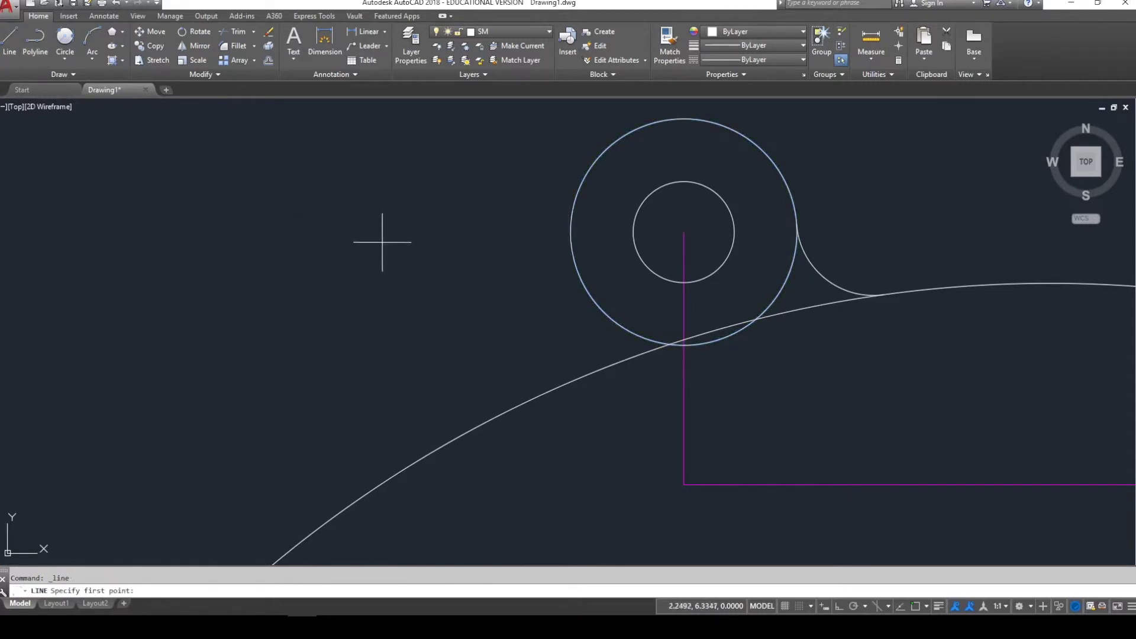
shift+right_click(448, 266)
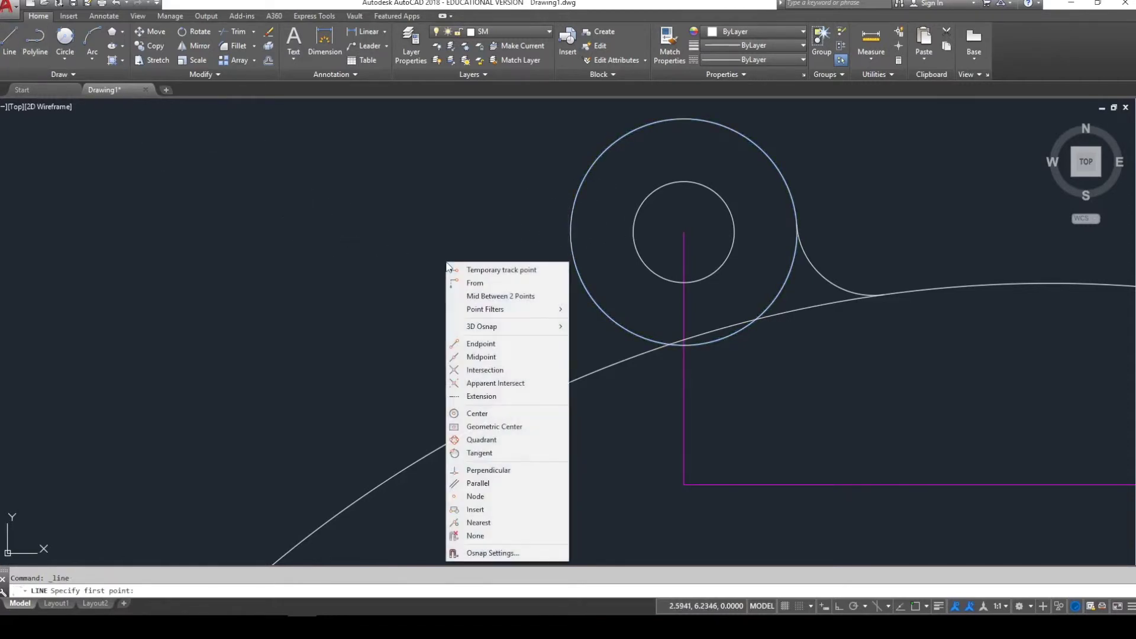
click(489, 439)
click(571, 231)
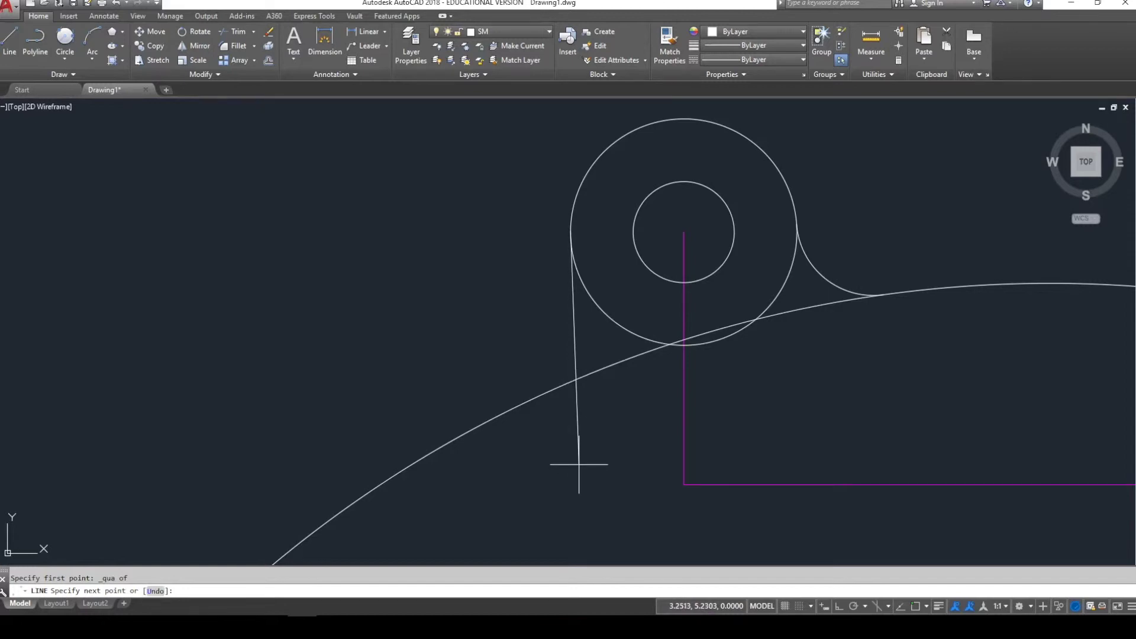
key(F8)
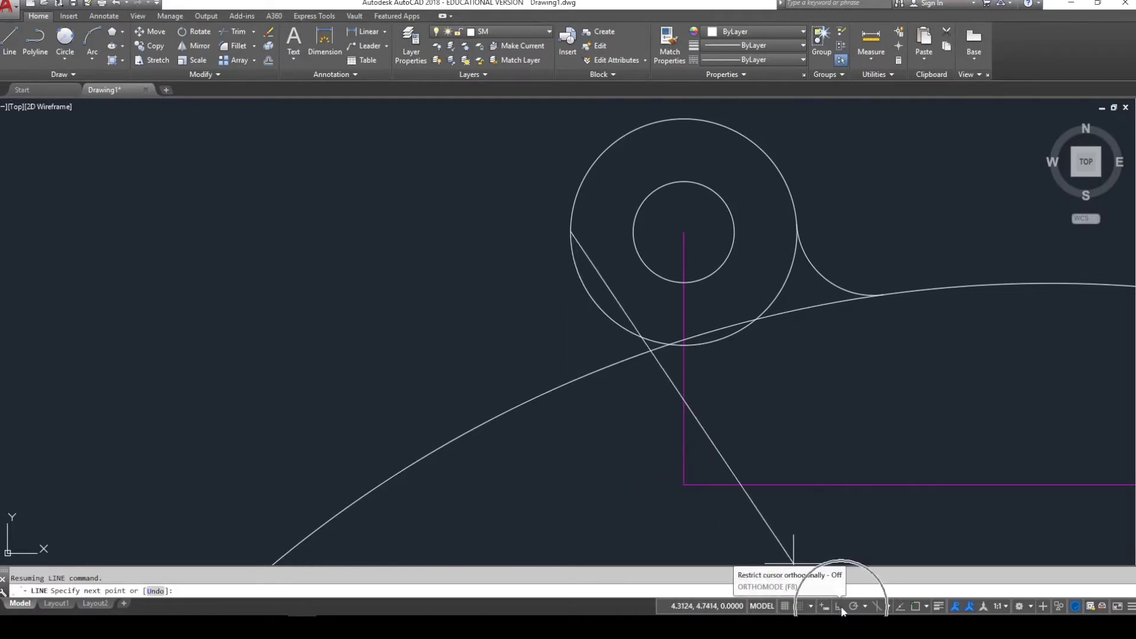
key(F8)
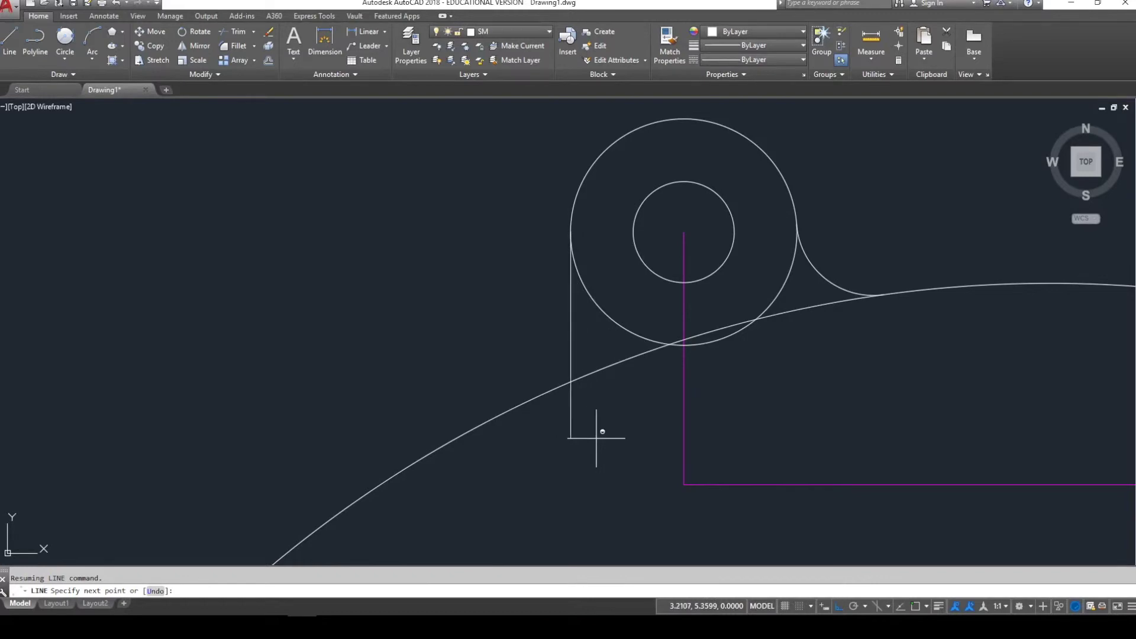
click(596, 438)
key(Escape)
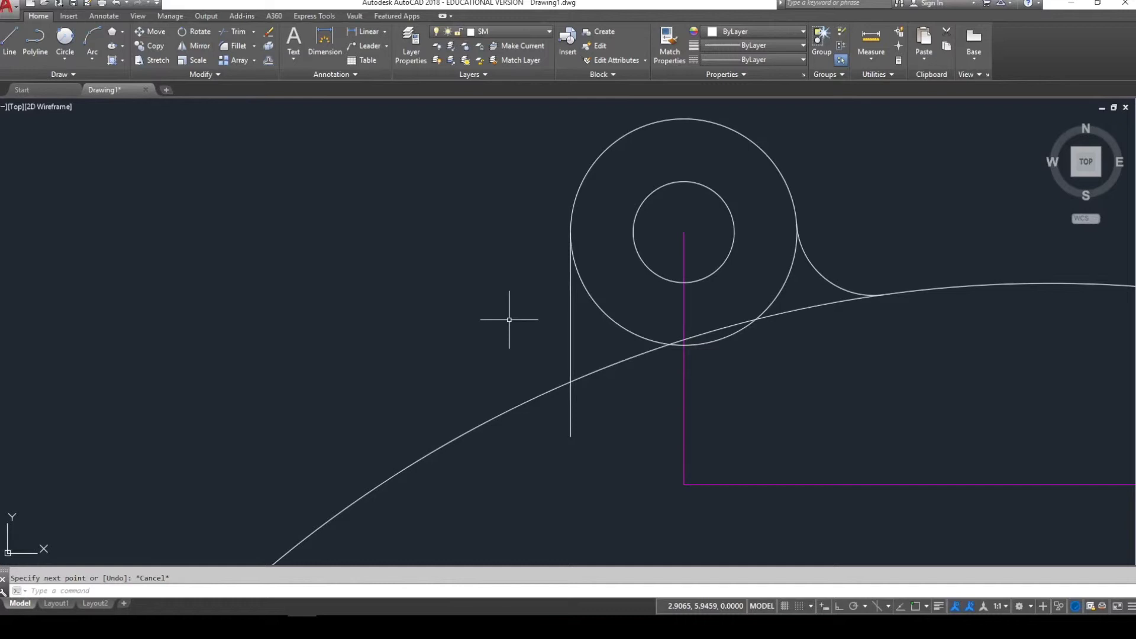
- Fillet the corner between the vertical line and the long curve
key(Return)
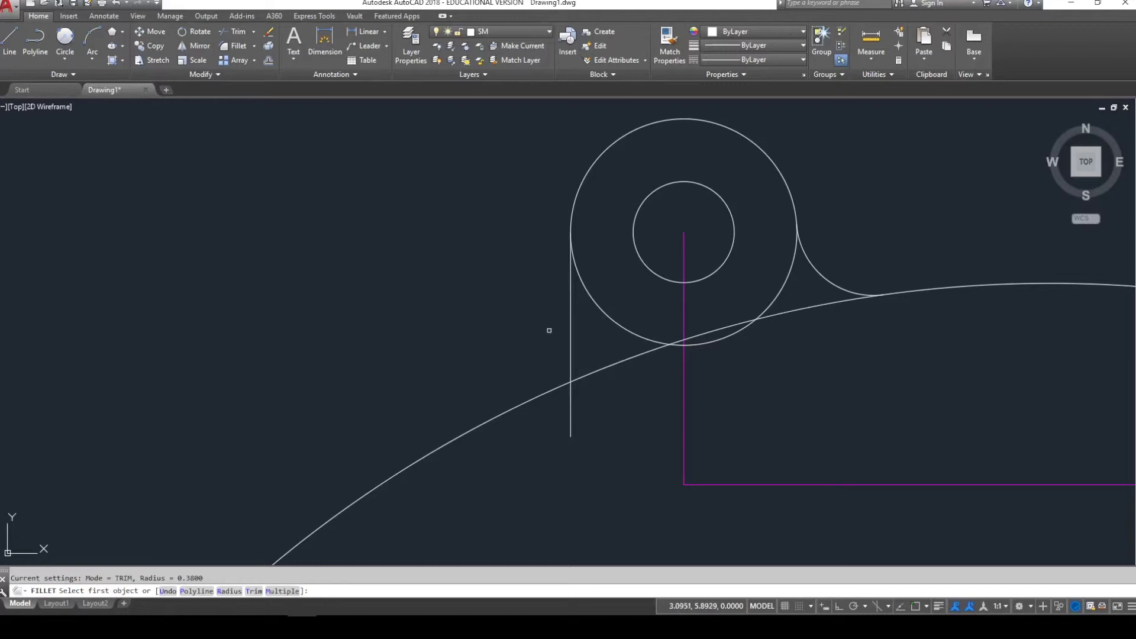
click(570, 330)
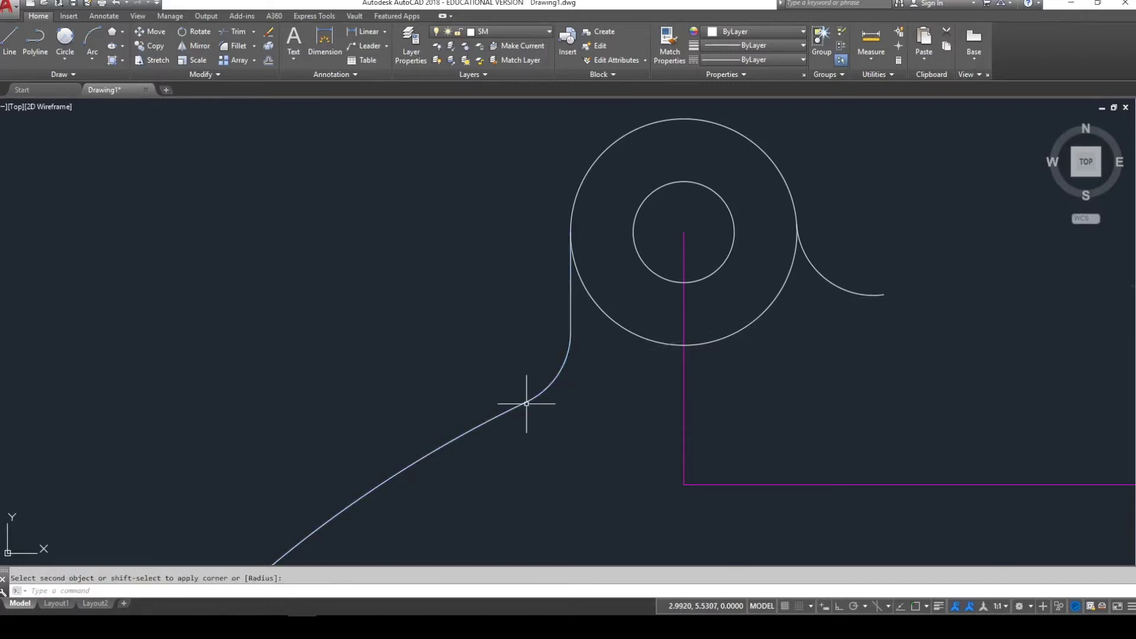
key(Escape)
scroll(465, 355, down, 4)
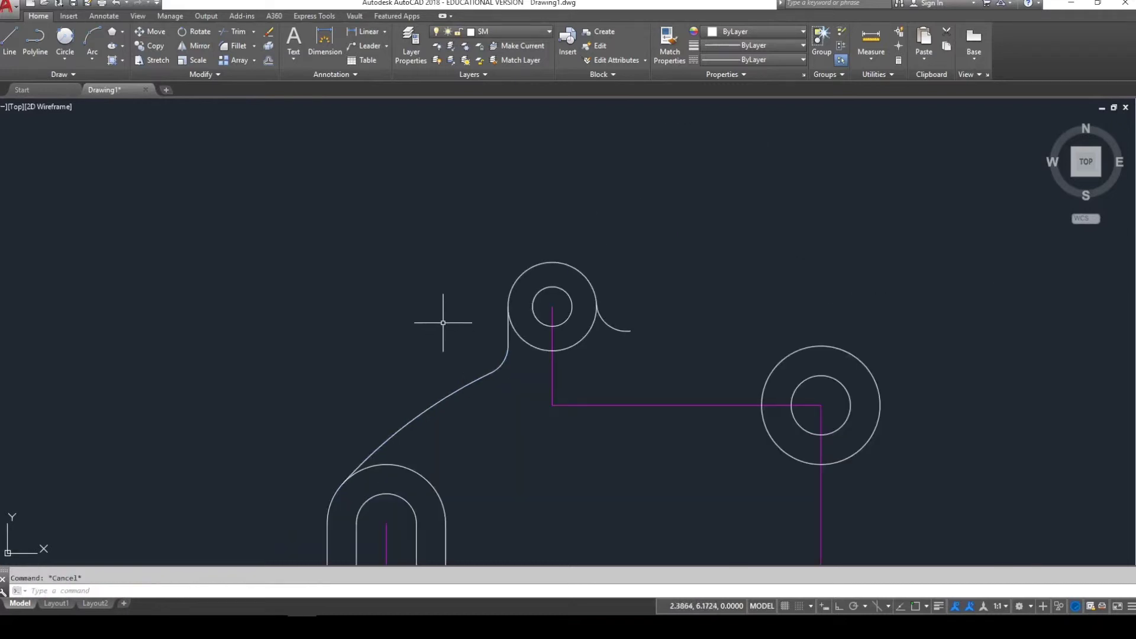
- Extend the long curve to the right boss's outer circle as boundary
click(457, 388)
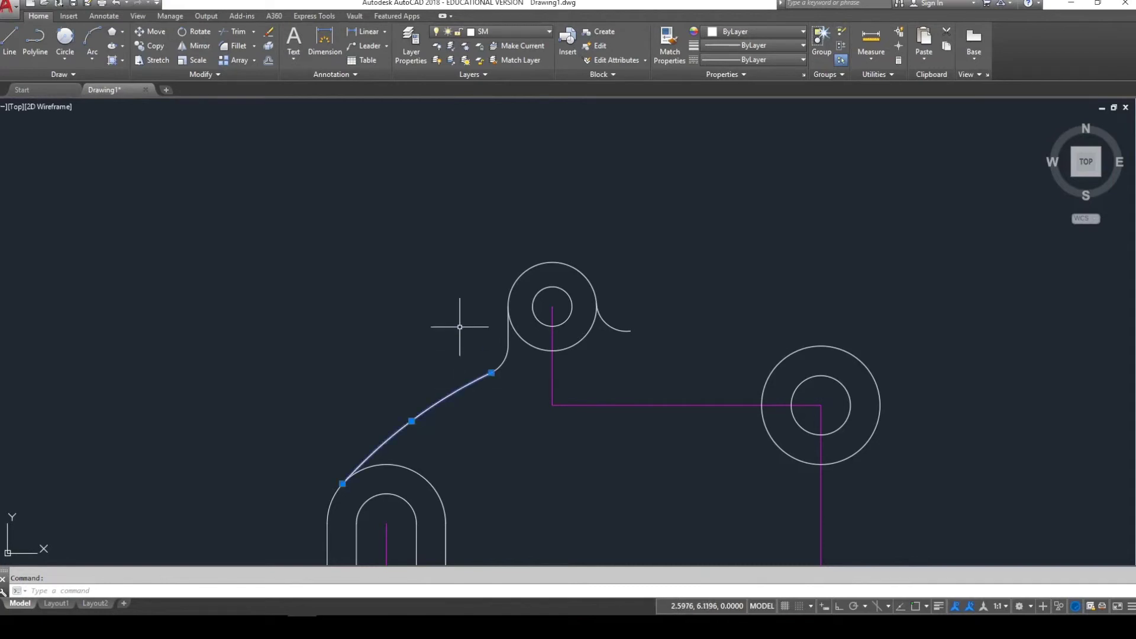
click(819, 337)
click(815, 355)
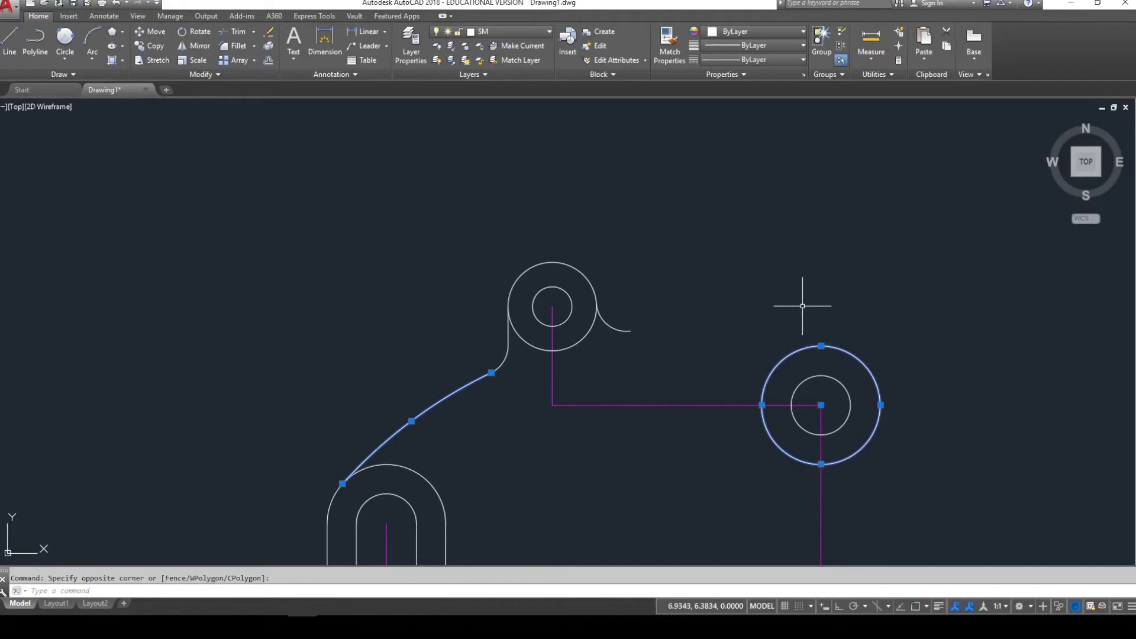
key(Escape)
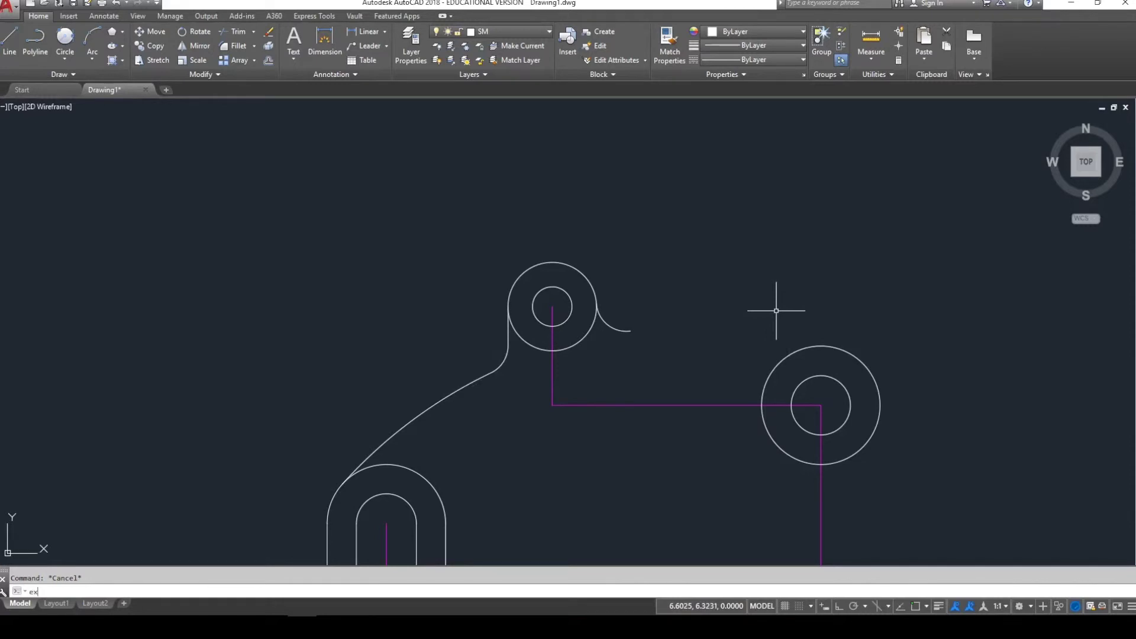
key(Return)
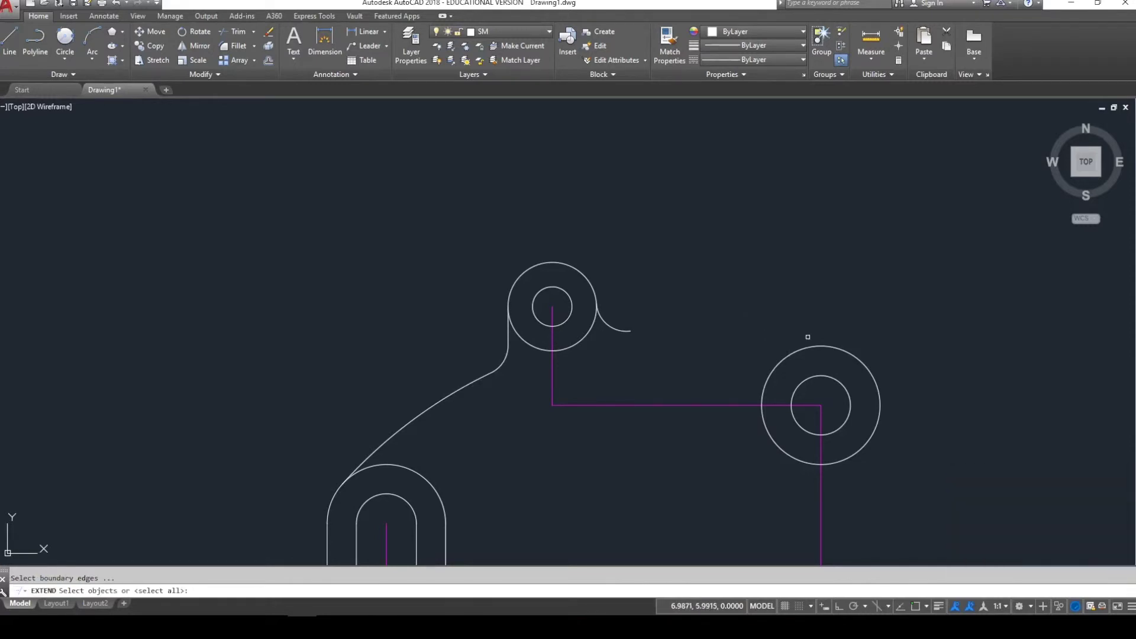
click(812, 346)
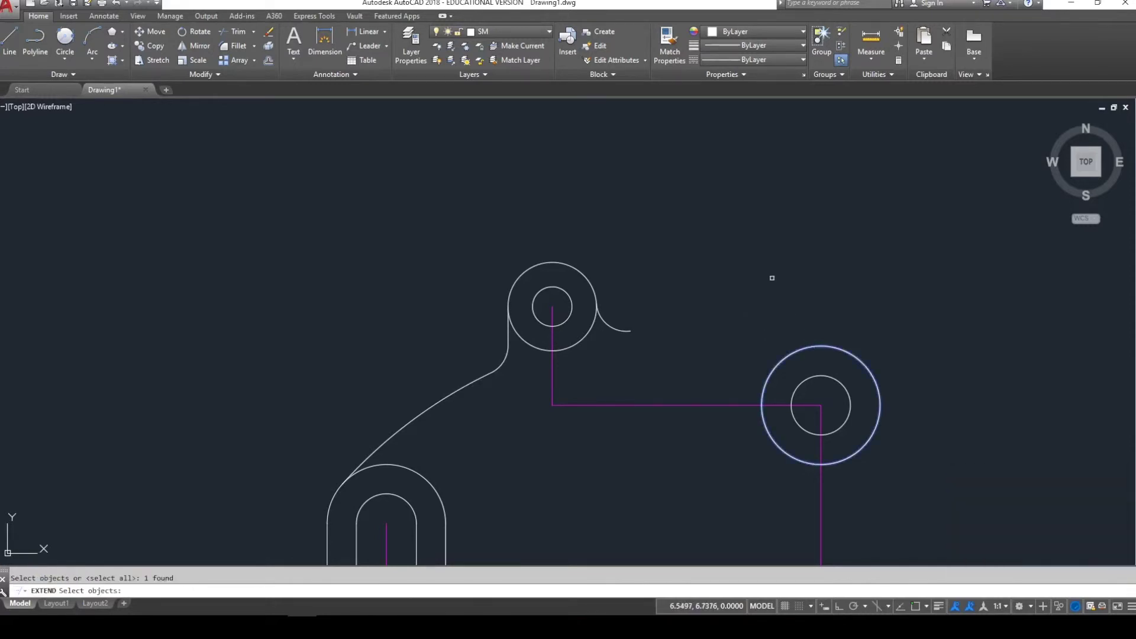
key(Return)
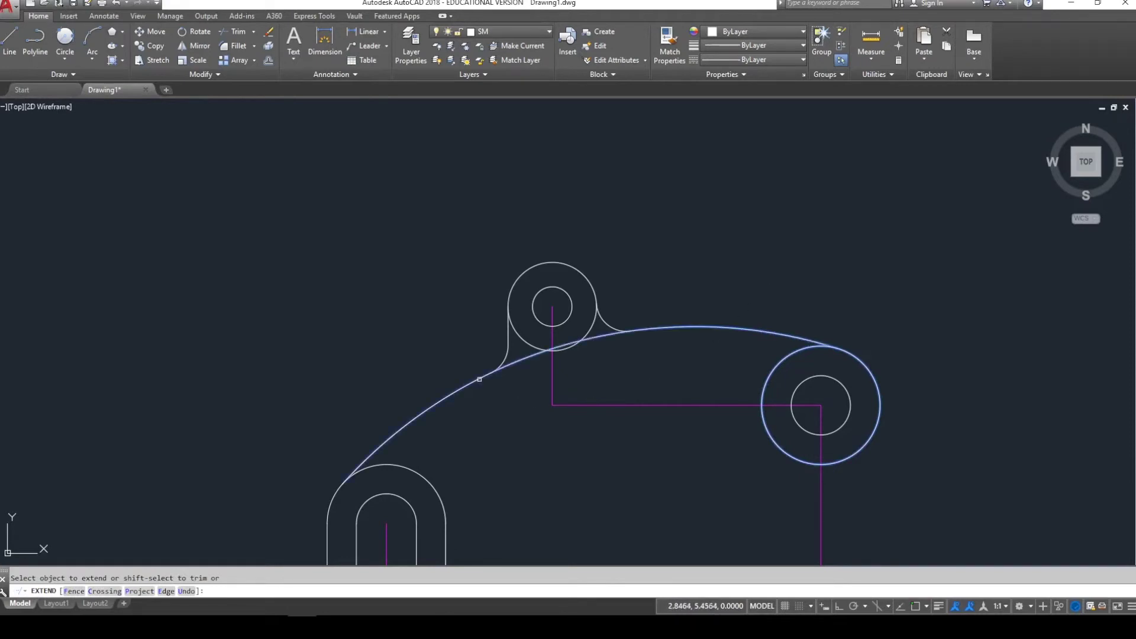
key(Escape)
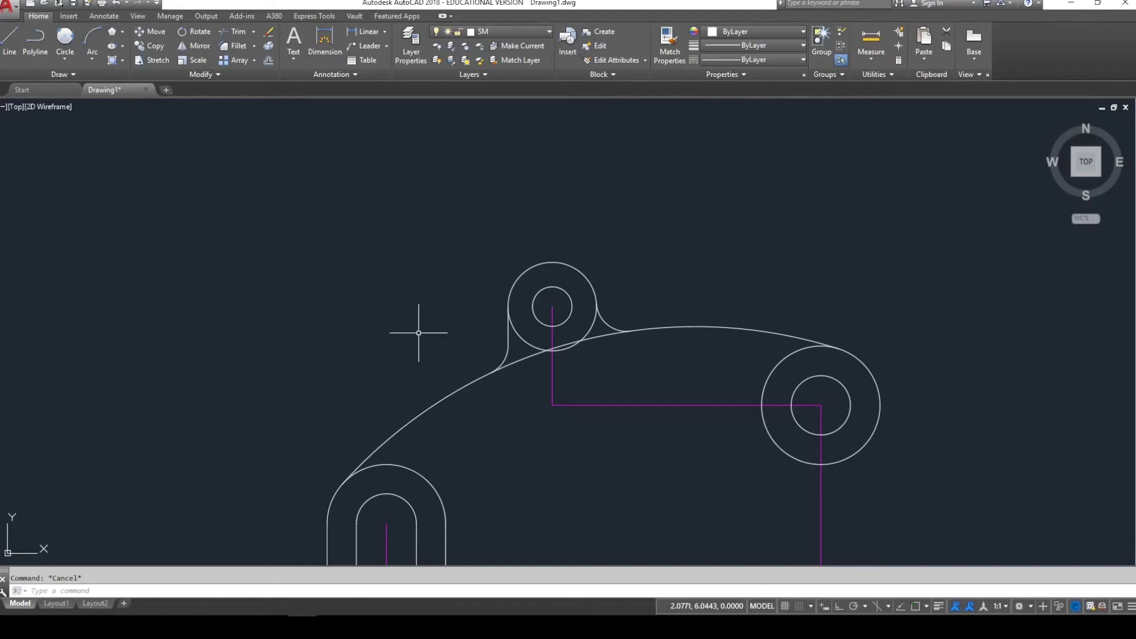
scroll(428, 320, up, 2)
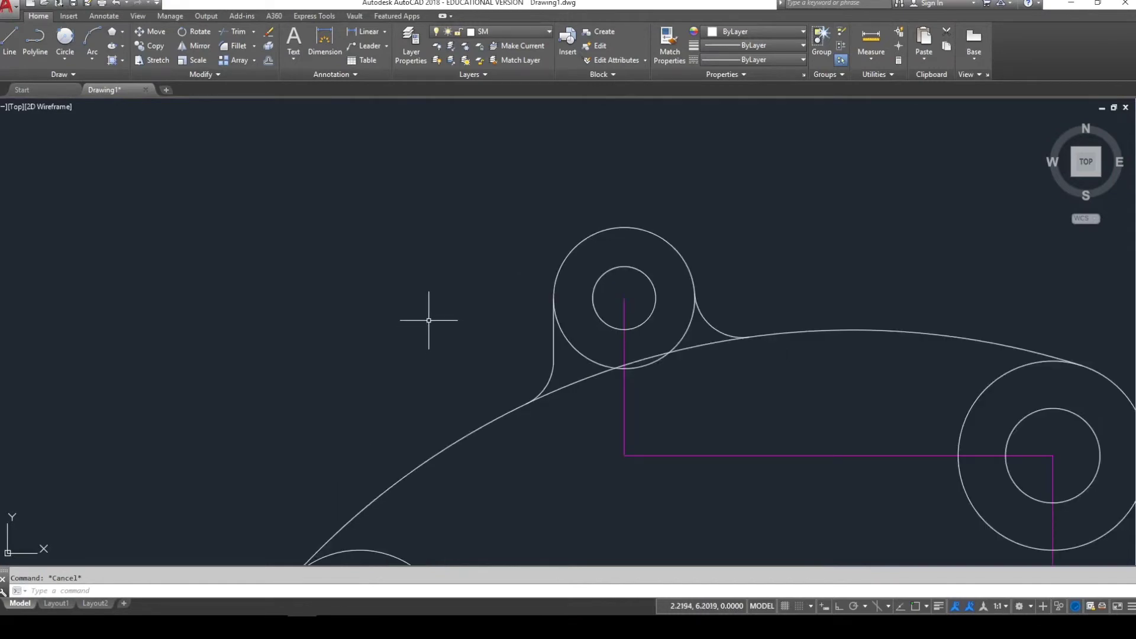
- Trim the upper-left boss circle's short arc lying below the large arc
click(575, 346)
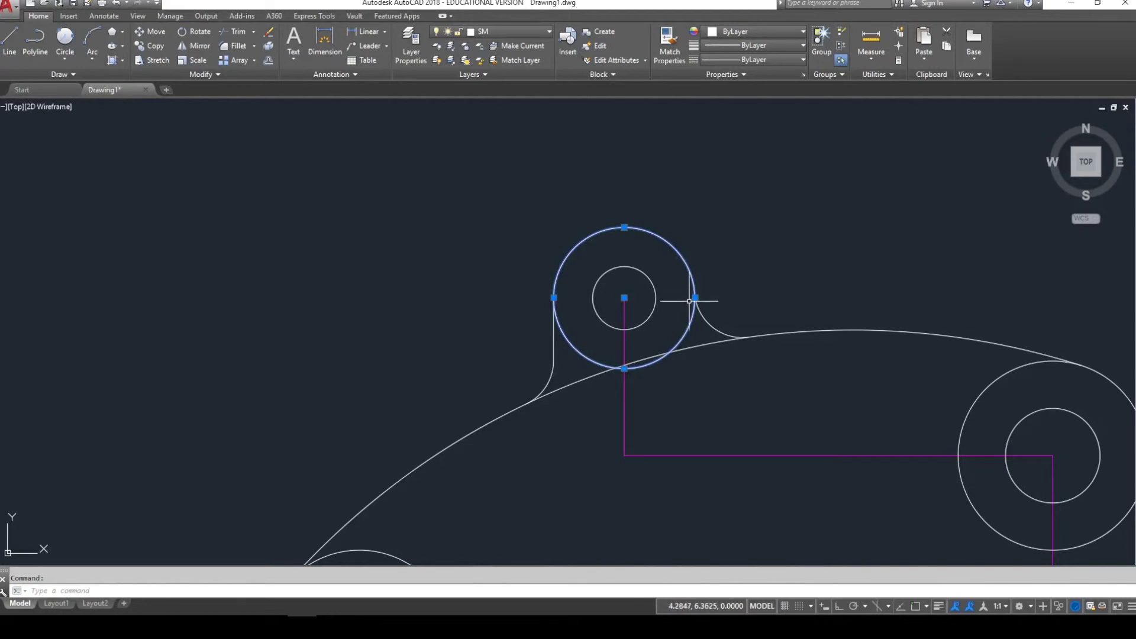
key(Escape)
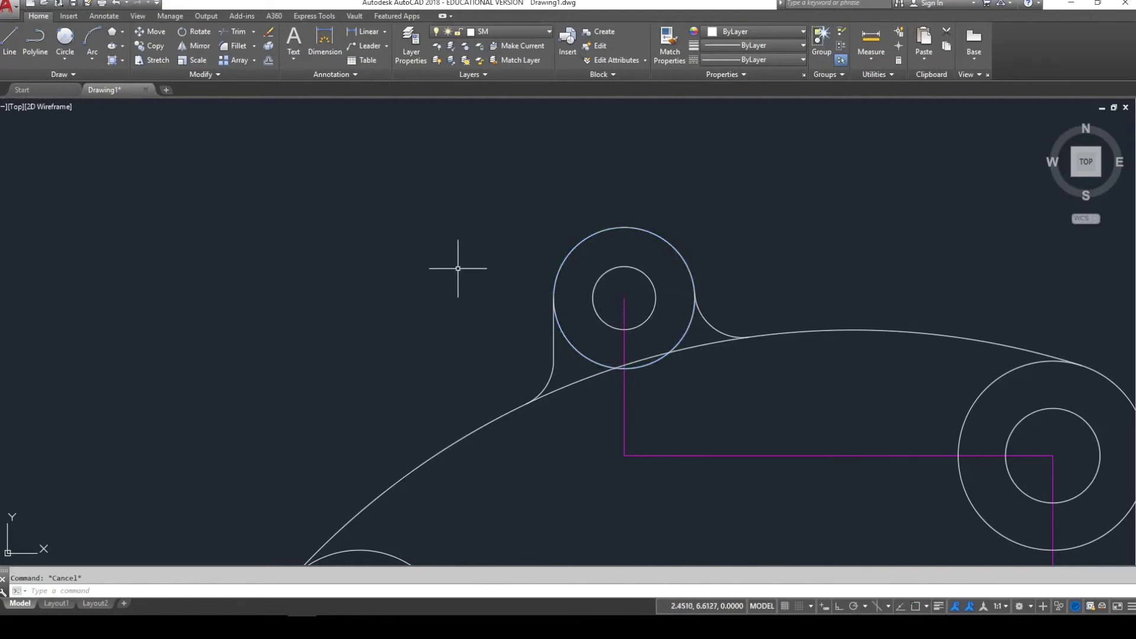
text(tr)
key(Return)
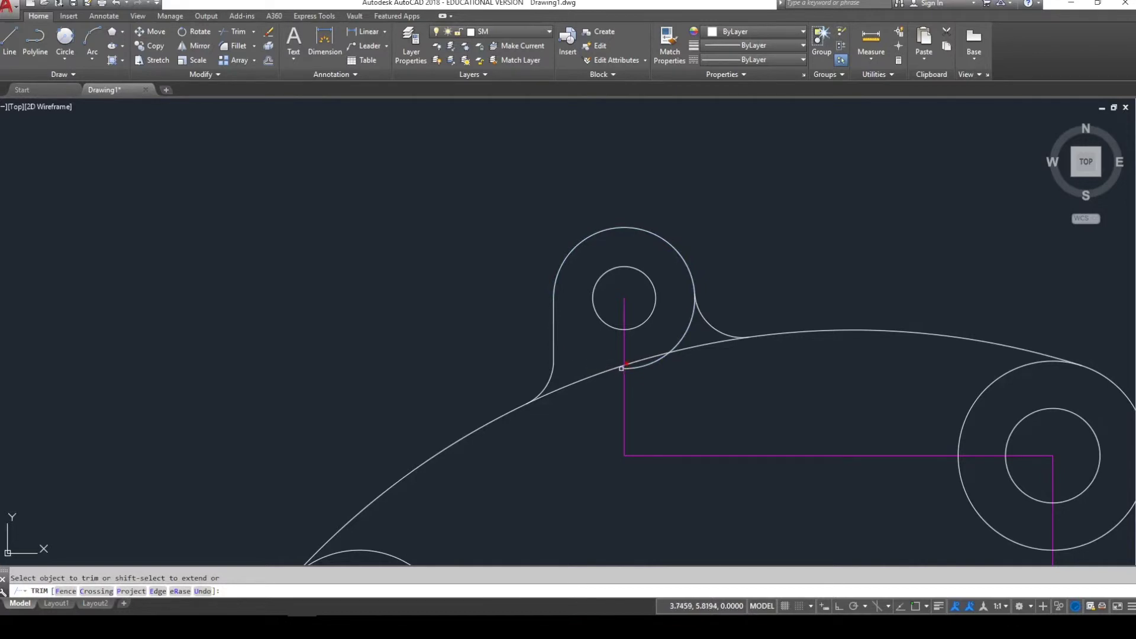
click(624, 369)
key(Escape)
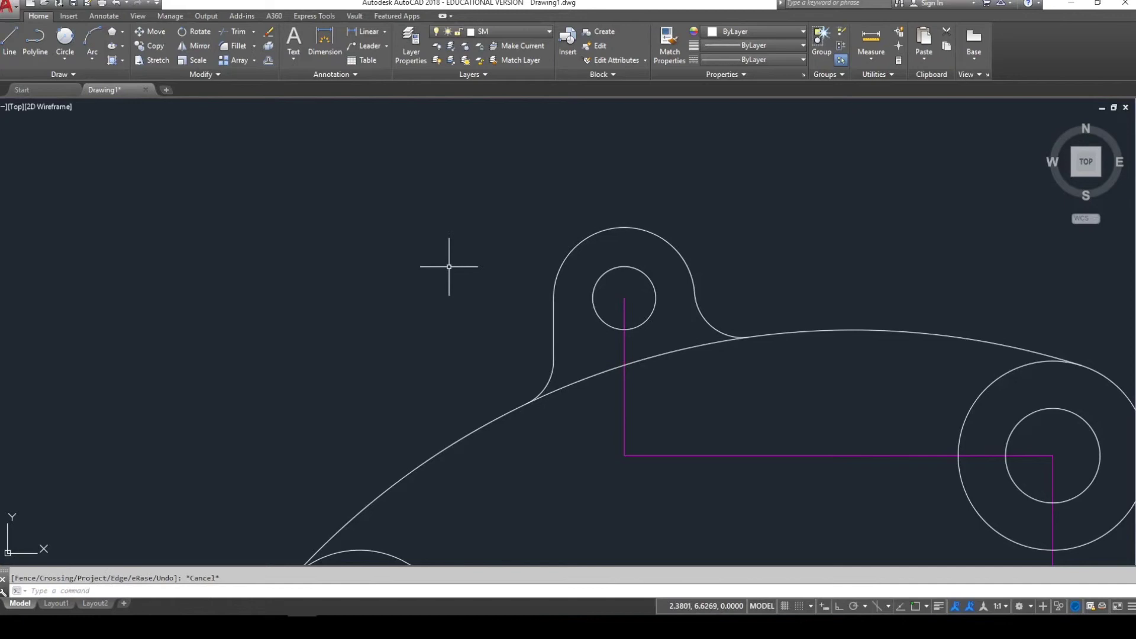
scroll(450, 268, down, 5)
middle_drag(572, 420, 590, 398)
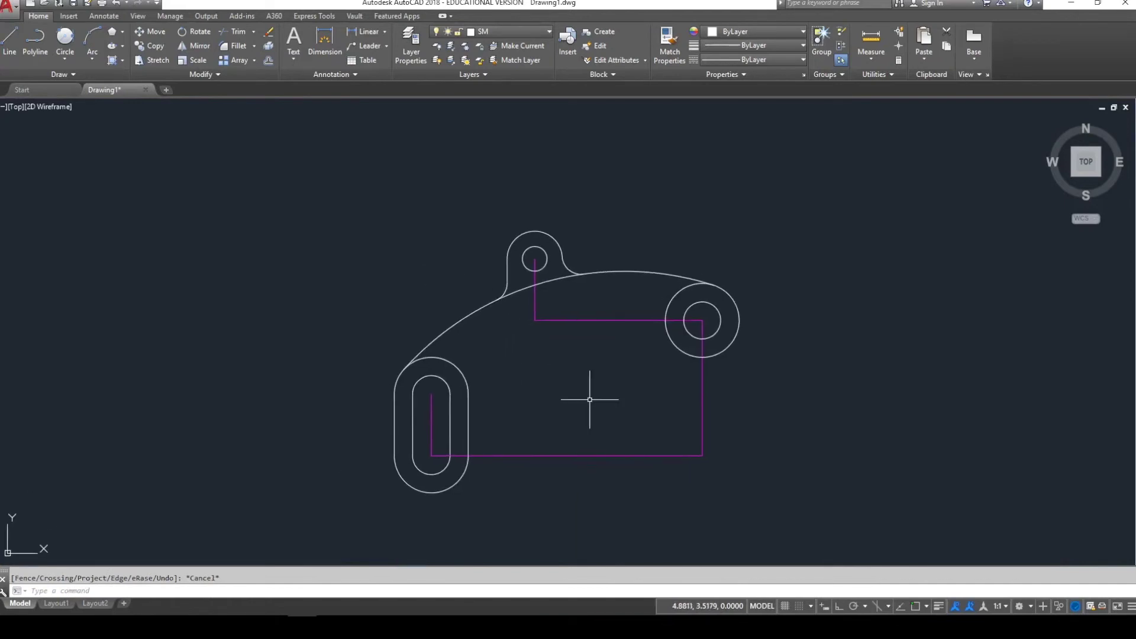
middle_click(591, 398)
middle_click(591, 398)
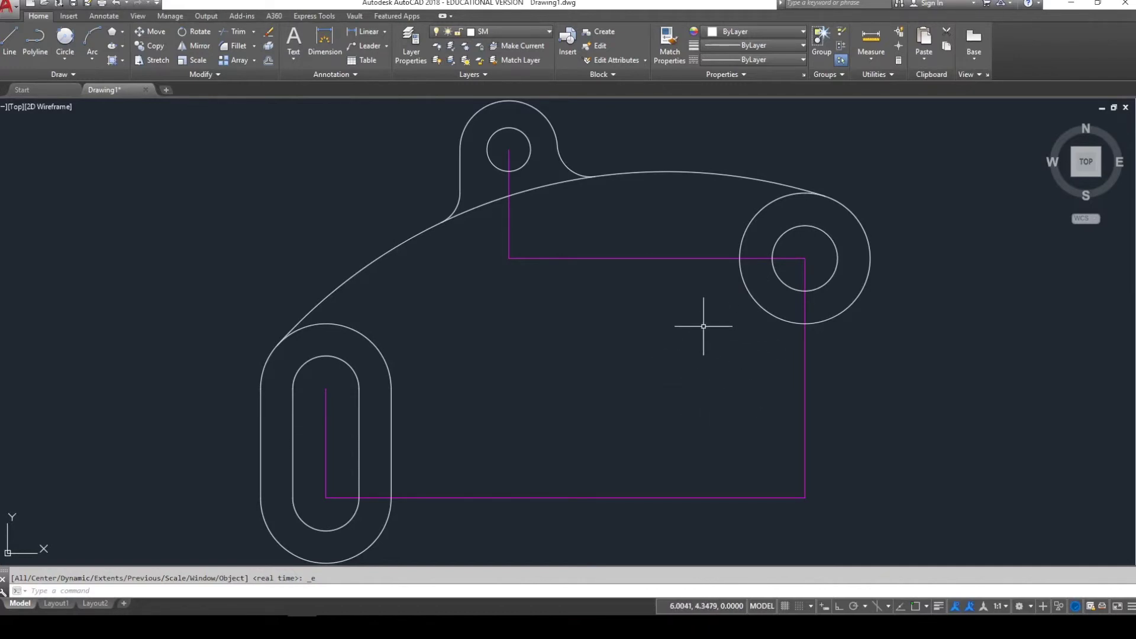
click(393, 261)
click(372, 244)
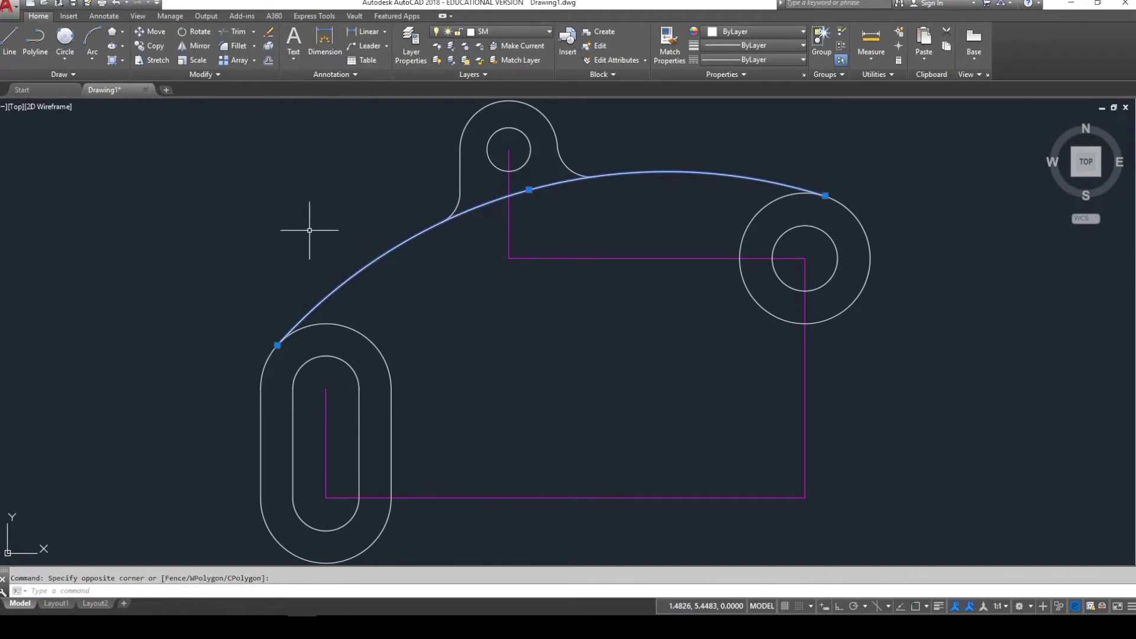
key(Escape)
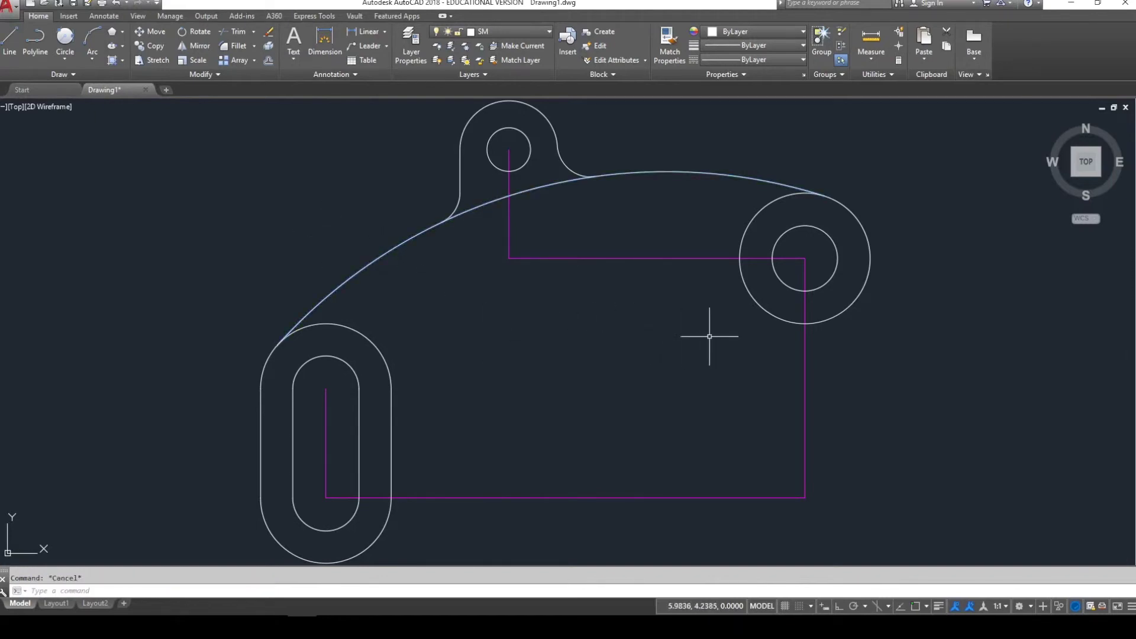
click(65, 59)
click(43, 89)
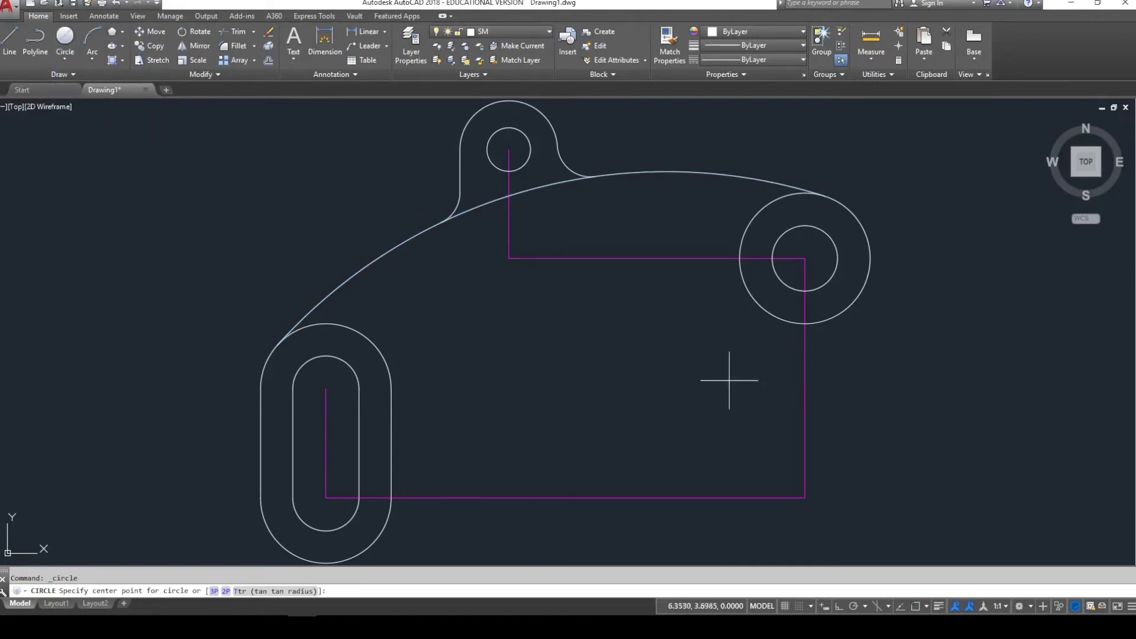
click(708, 364)
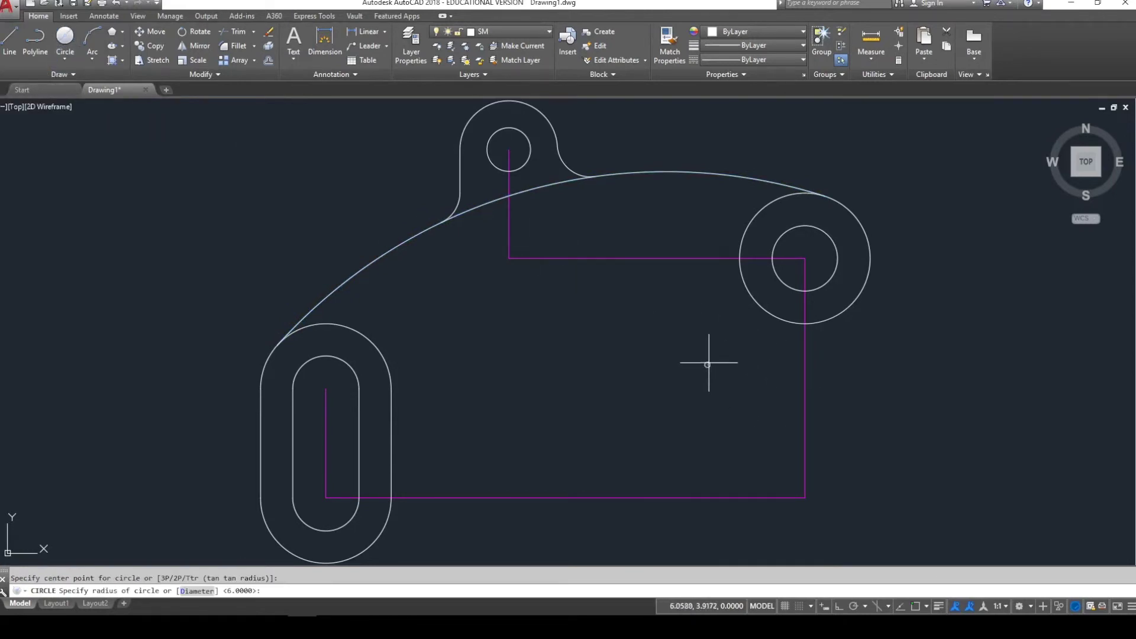
click(758, 312)
key(Escape)
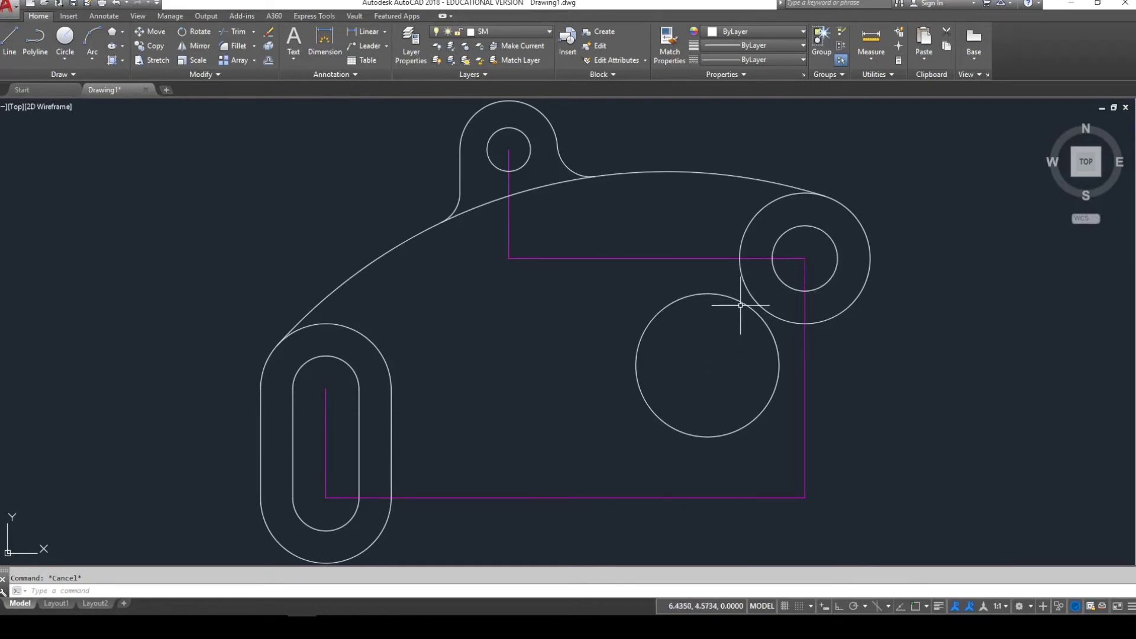
click(778, 362)
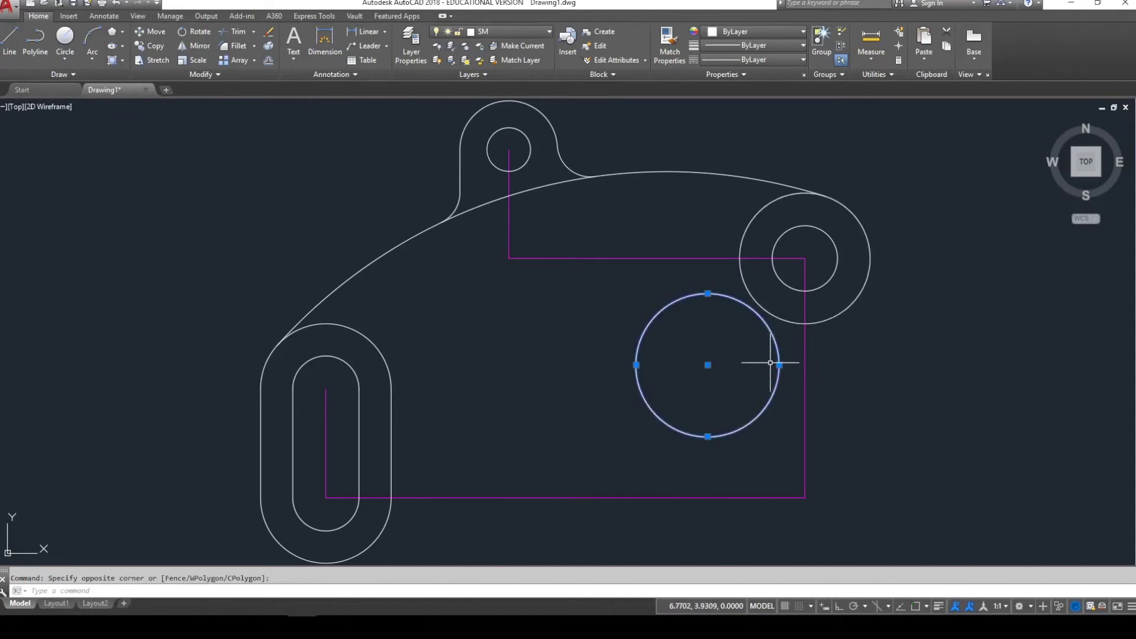
text(m)
key(Return)
click(546, 401)
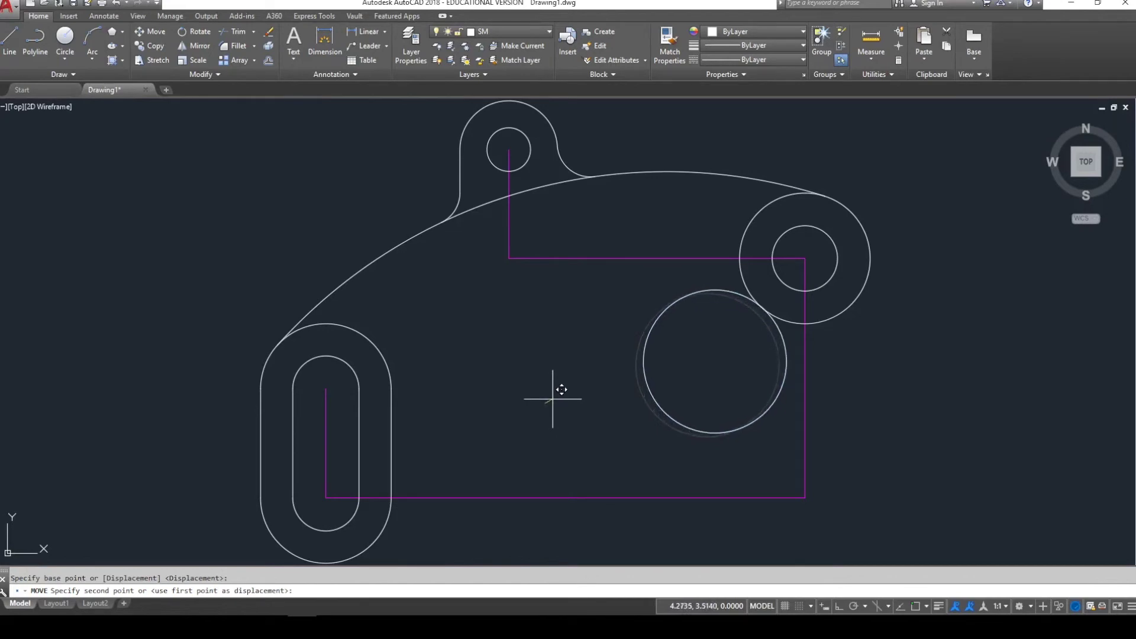
key(Escape)
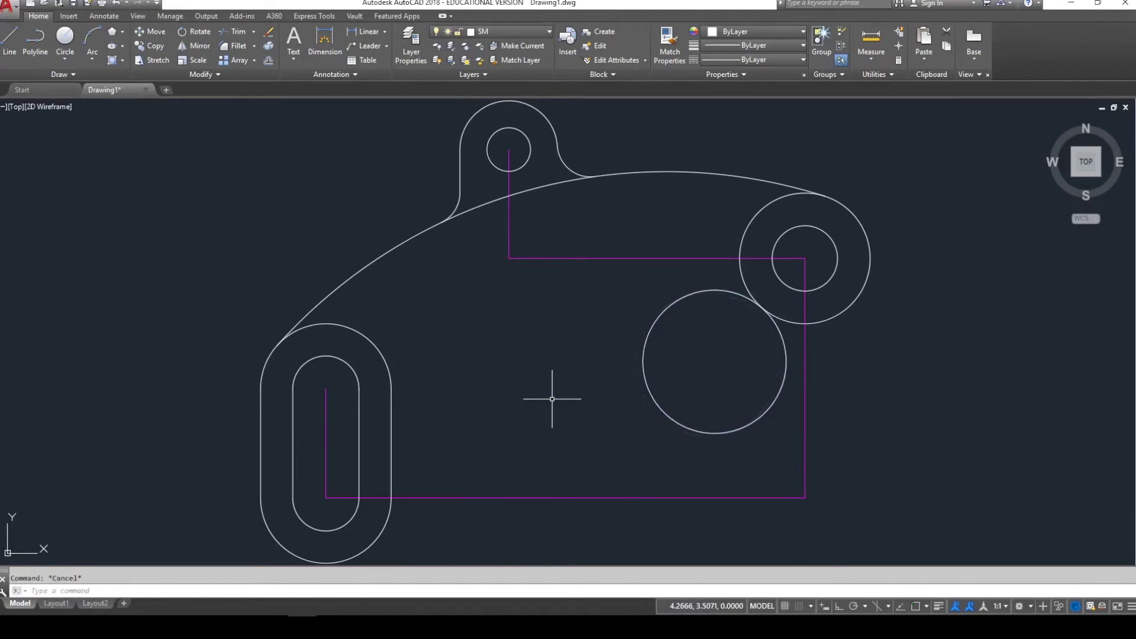
click(737, 292)
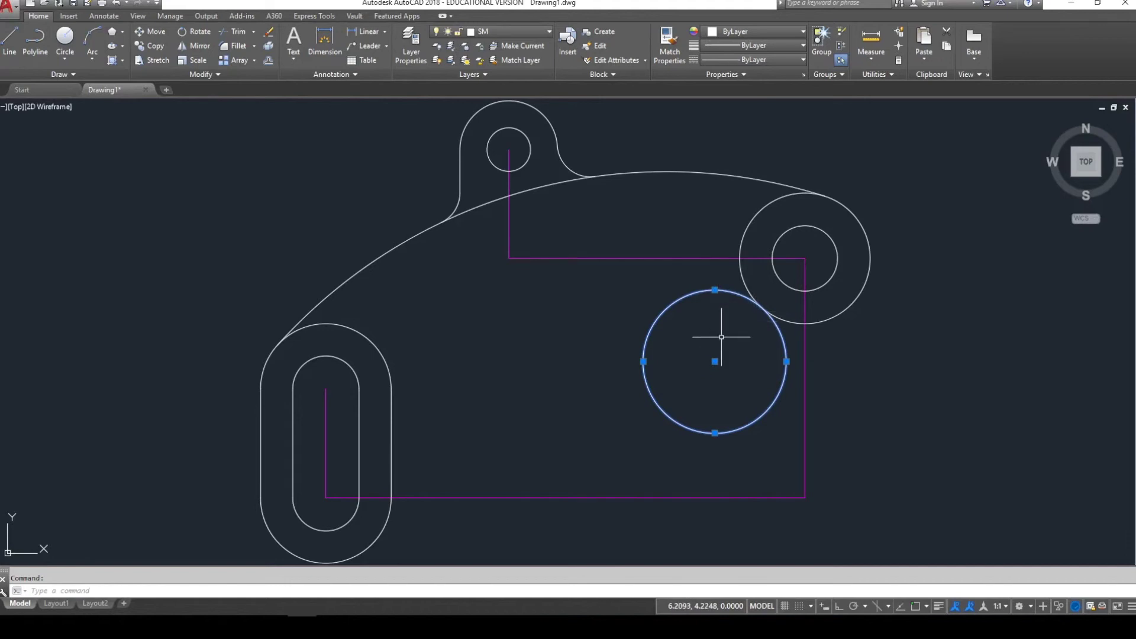
key(Escape)
click(697, 329)
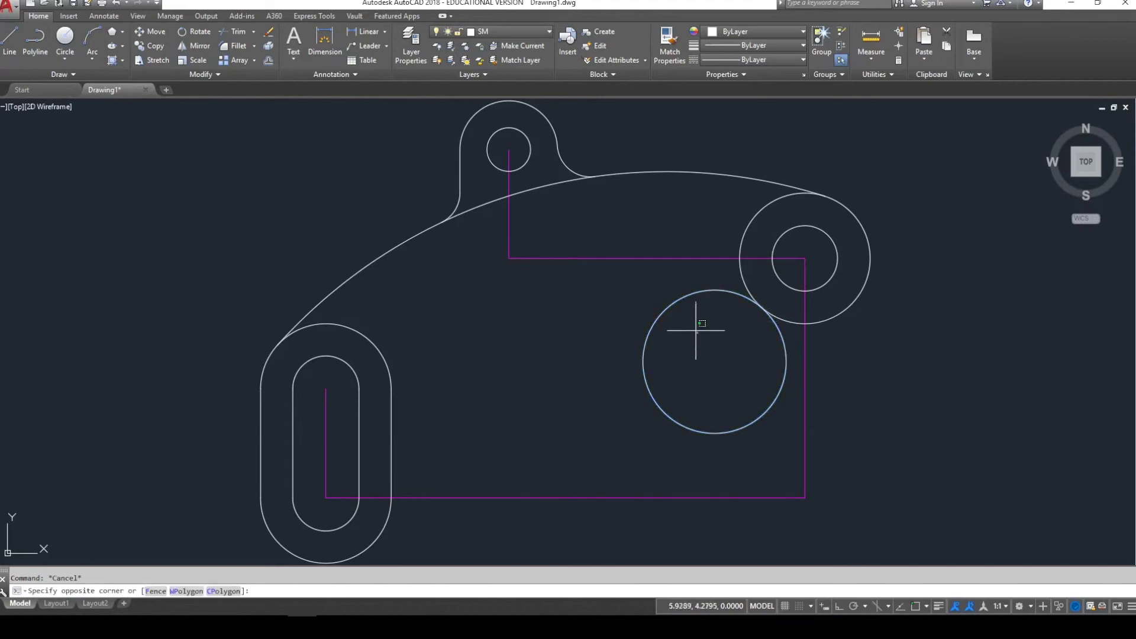
click(646, 290)
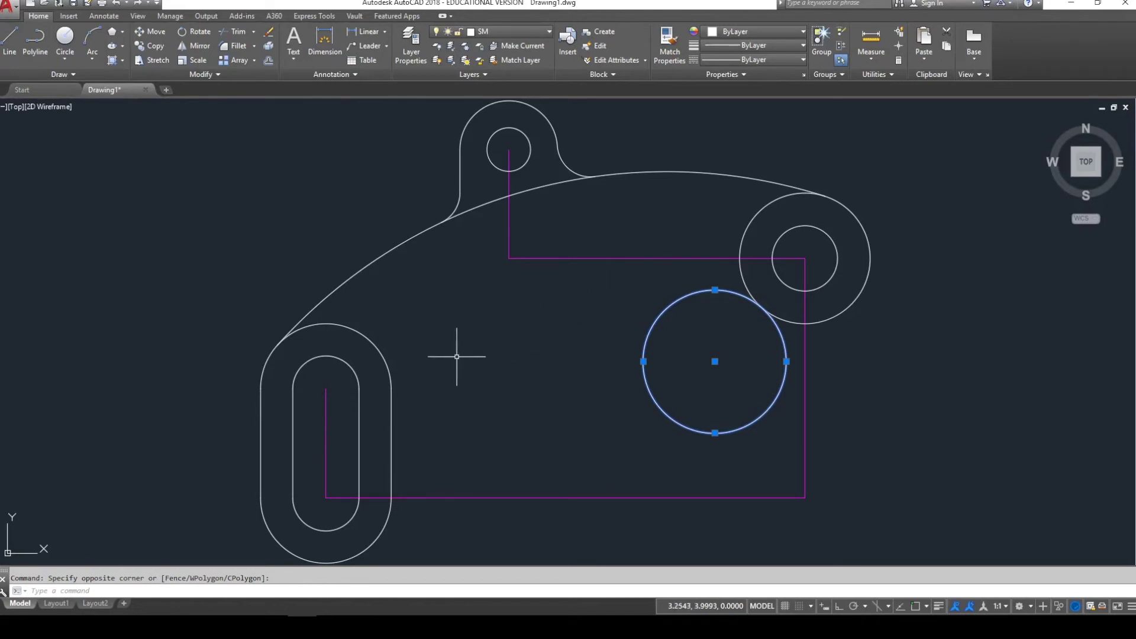
key(Escape)
click(421, 357)
click(351, 368)
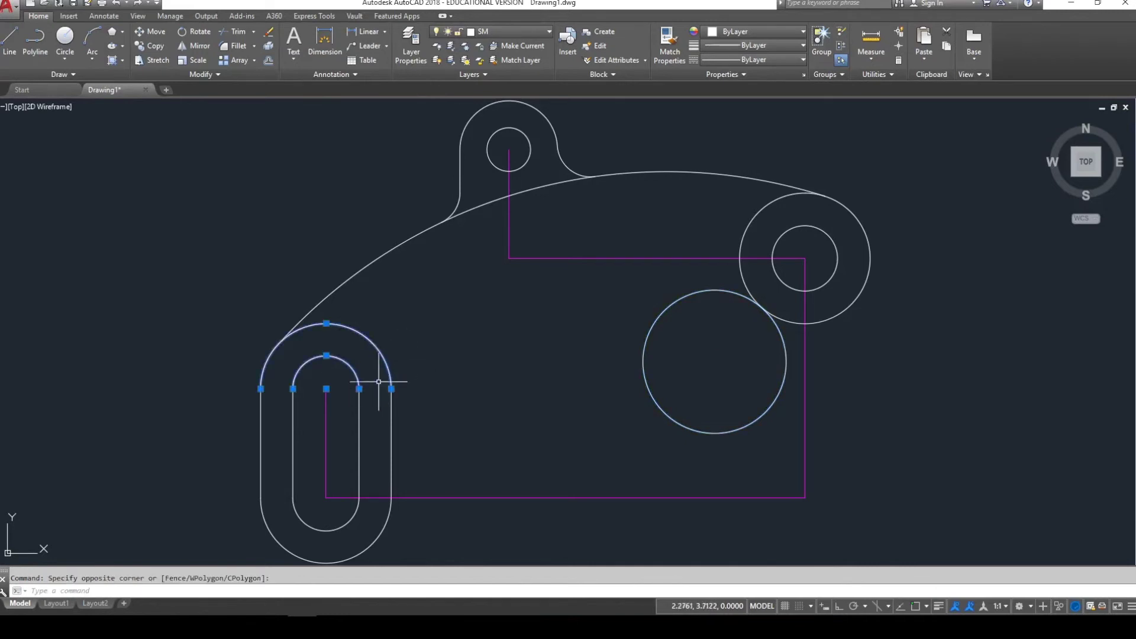
click(326, 390)
click(255, 467)
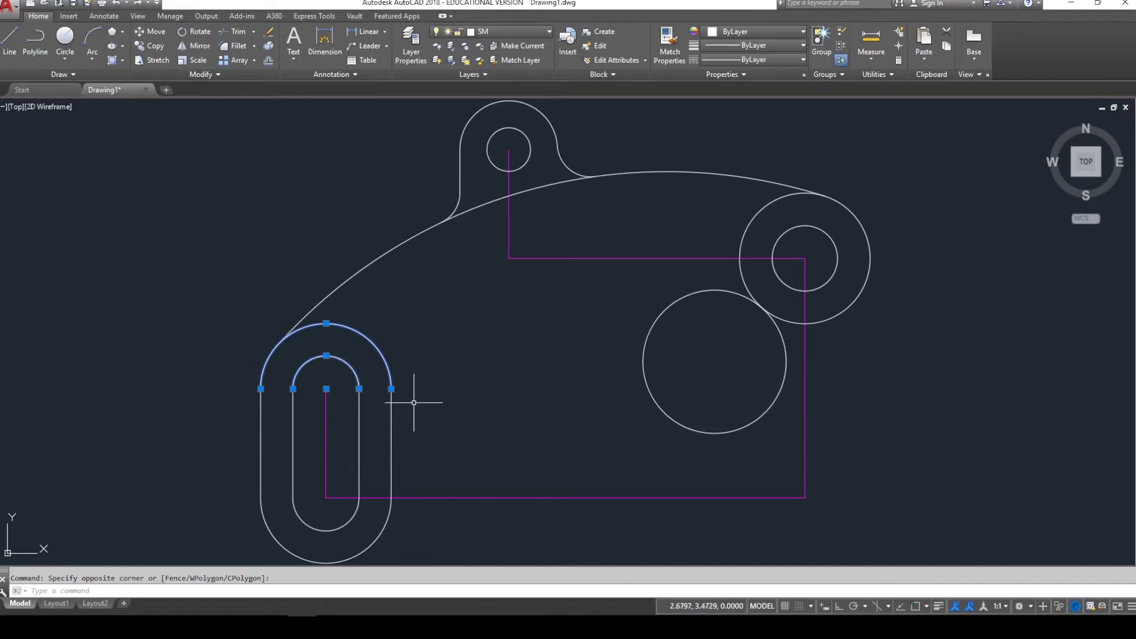
key(Escape)
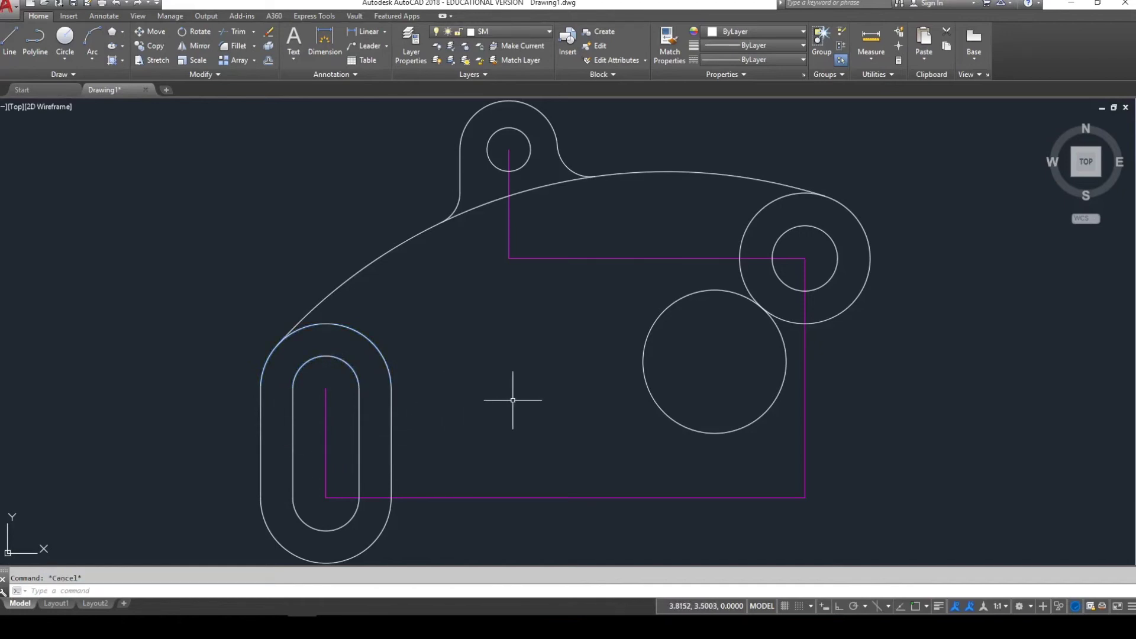
click(646, 385)
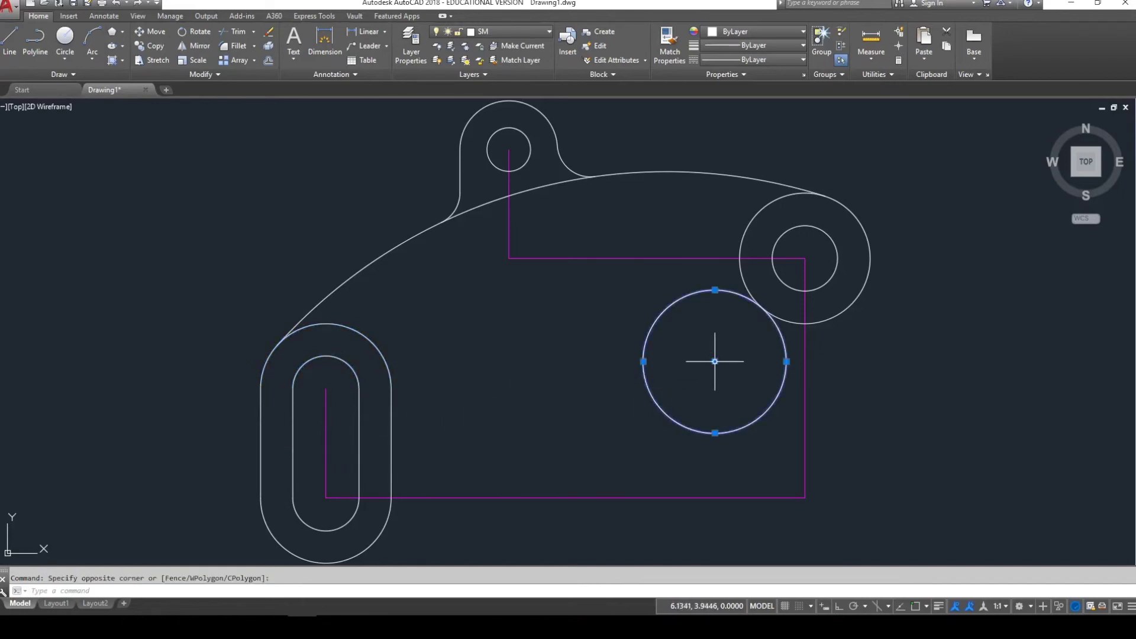
click(714, 361)
key(Escape)
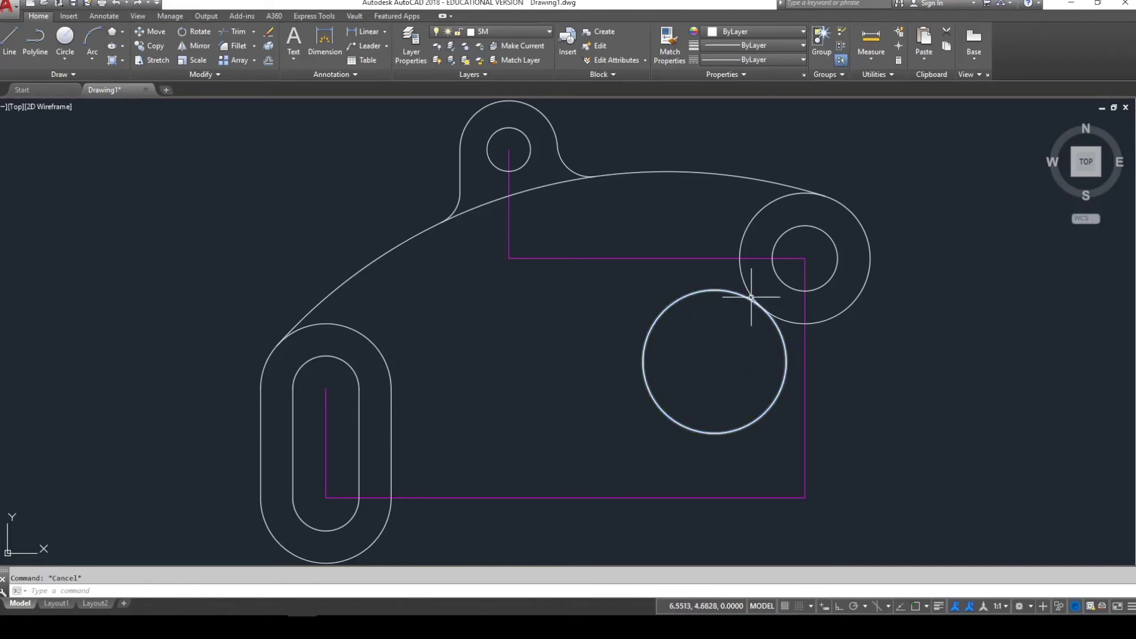
click(751, 297)
key(Escape)
click(749, 295)
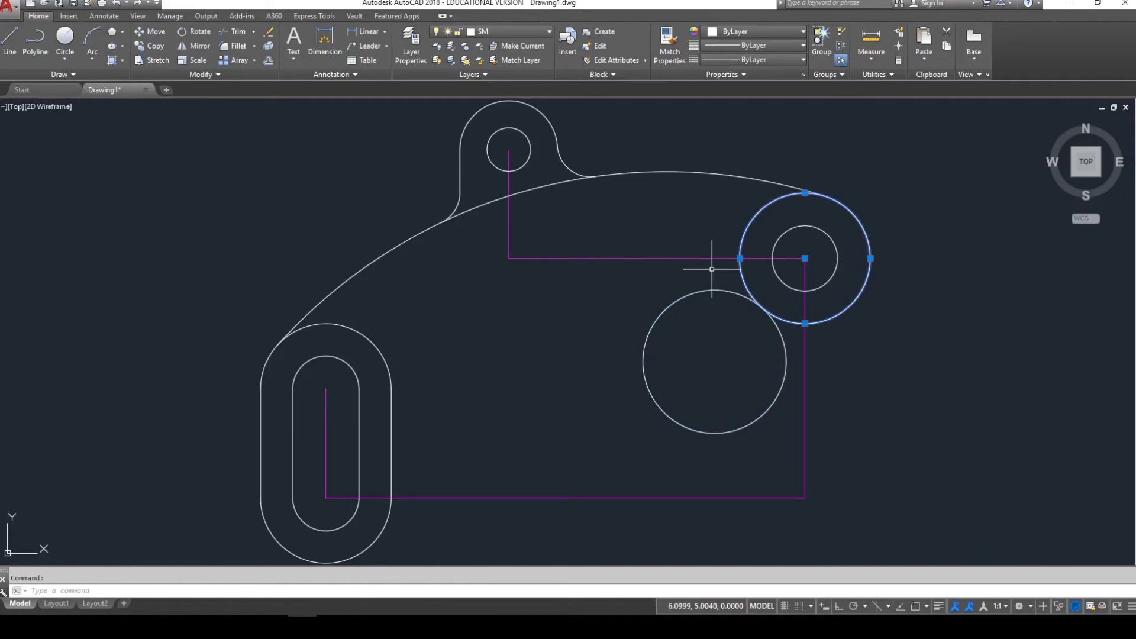
key(Escape)
click(699, 299)
click(694, 273)
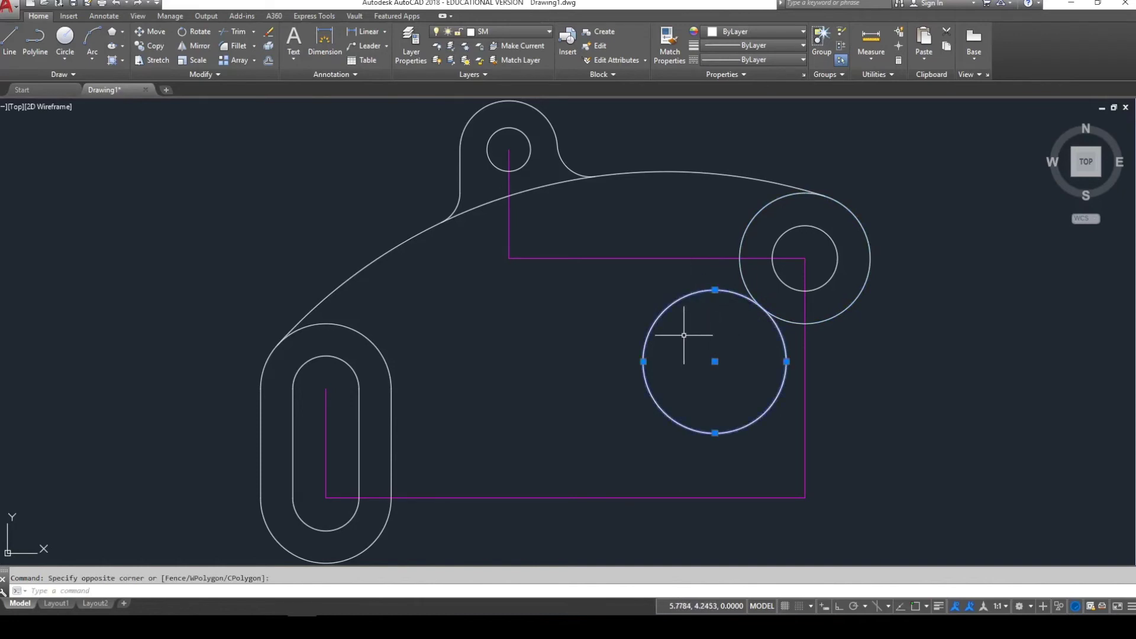
key(Delete)
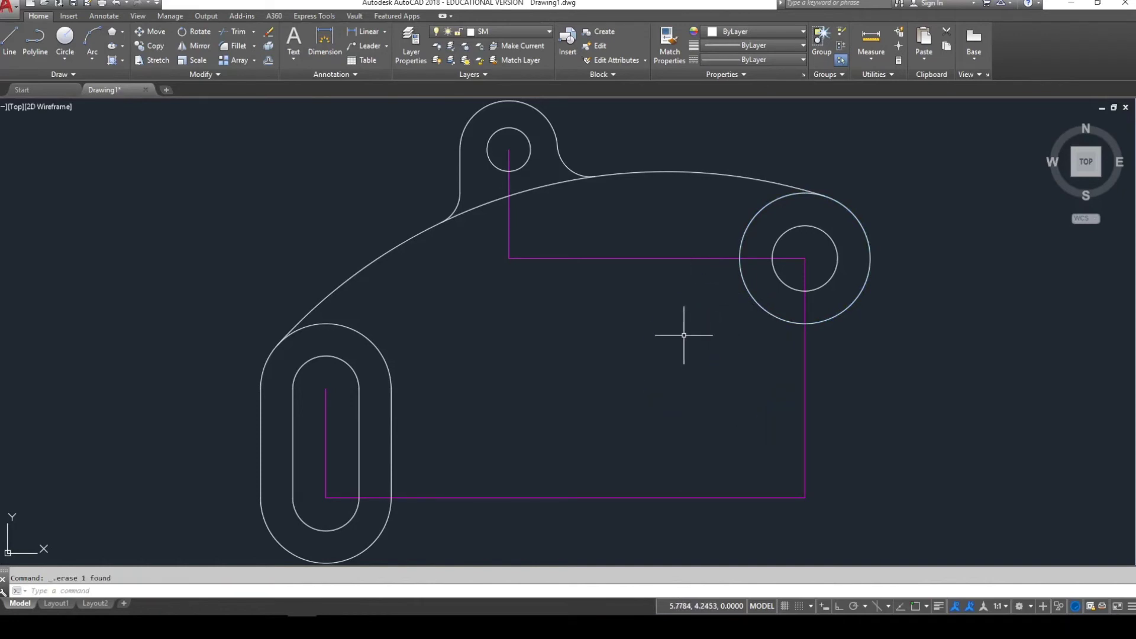
text(o)
key(Return)
text(1.25)
key(Return)
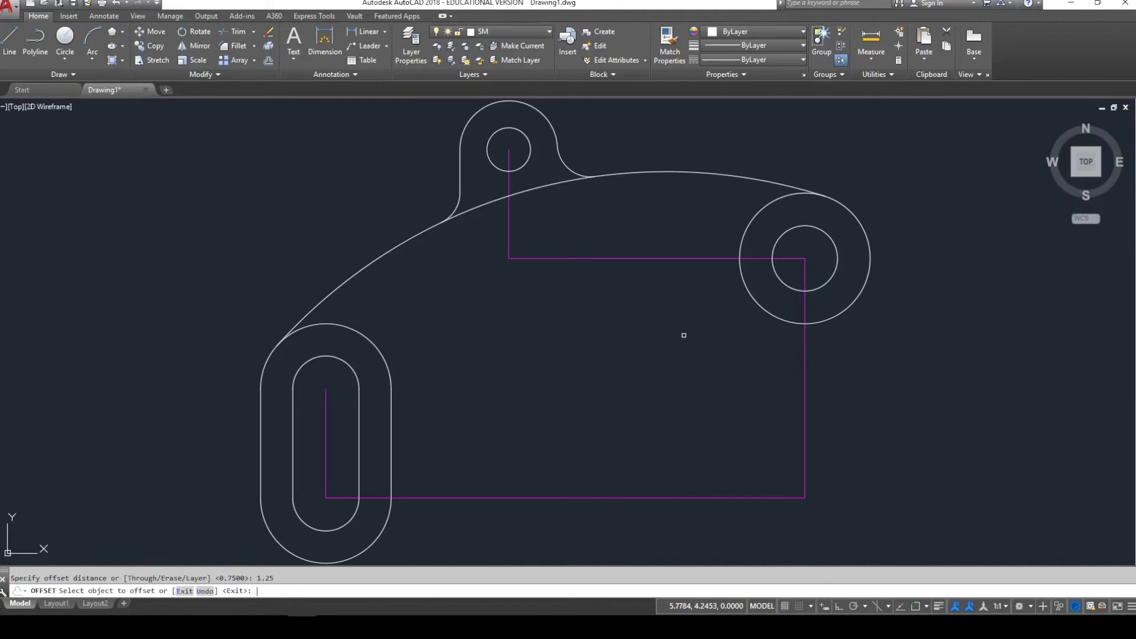
click(698, 258)
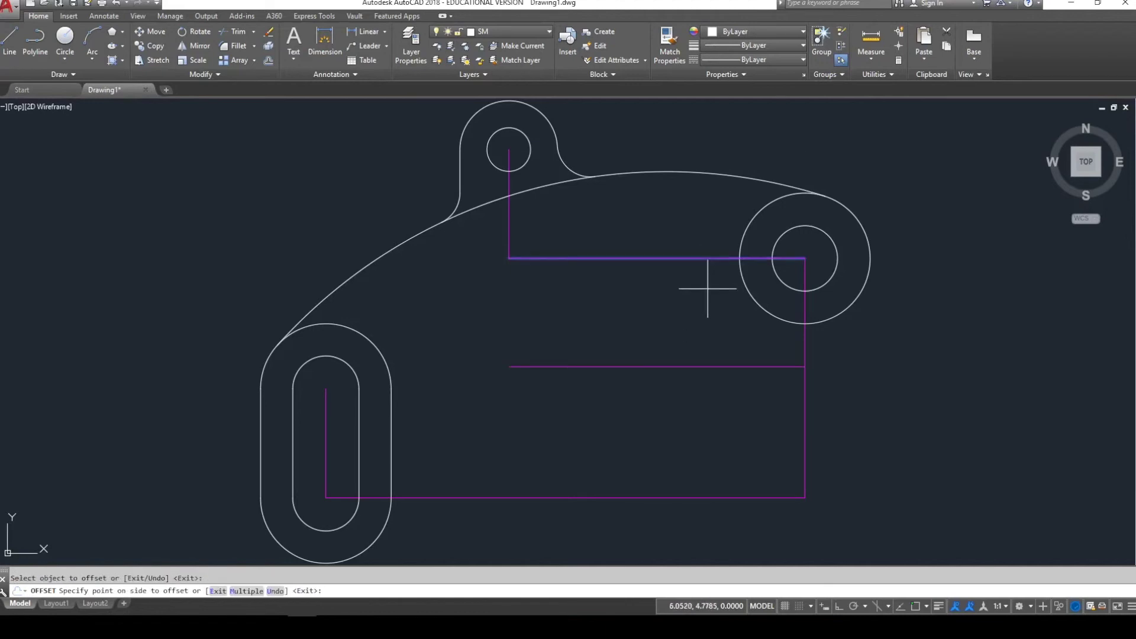
click(800, 356)
key(Escape)
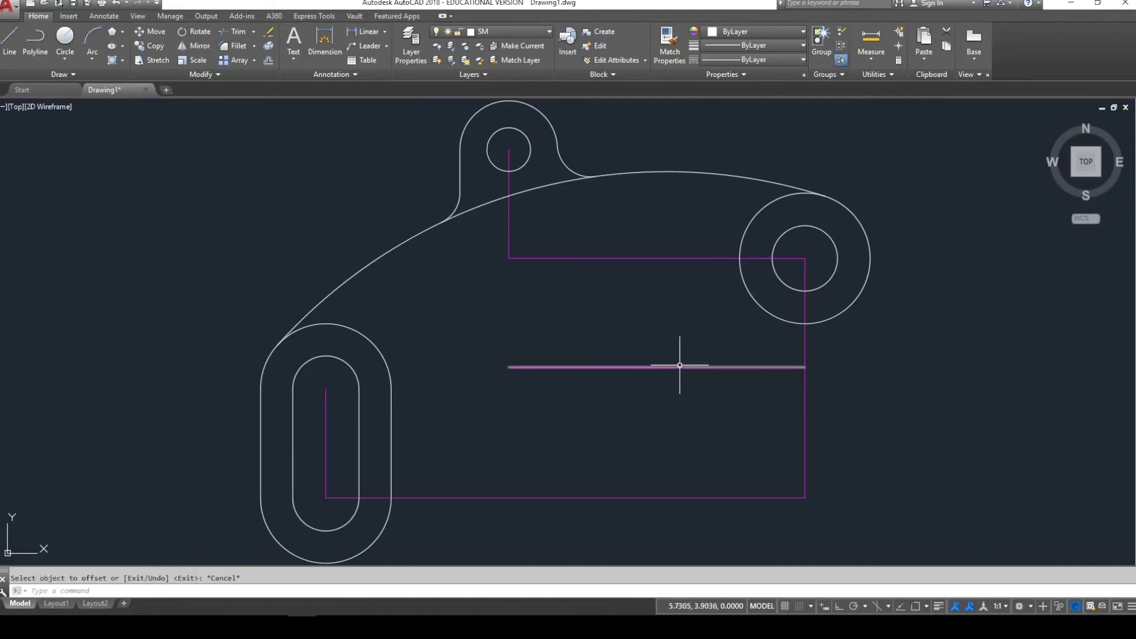
click(755, 305)
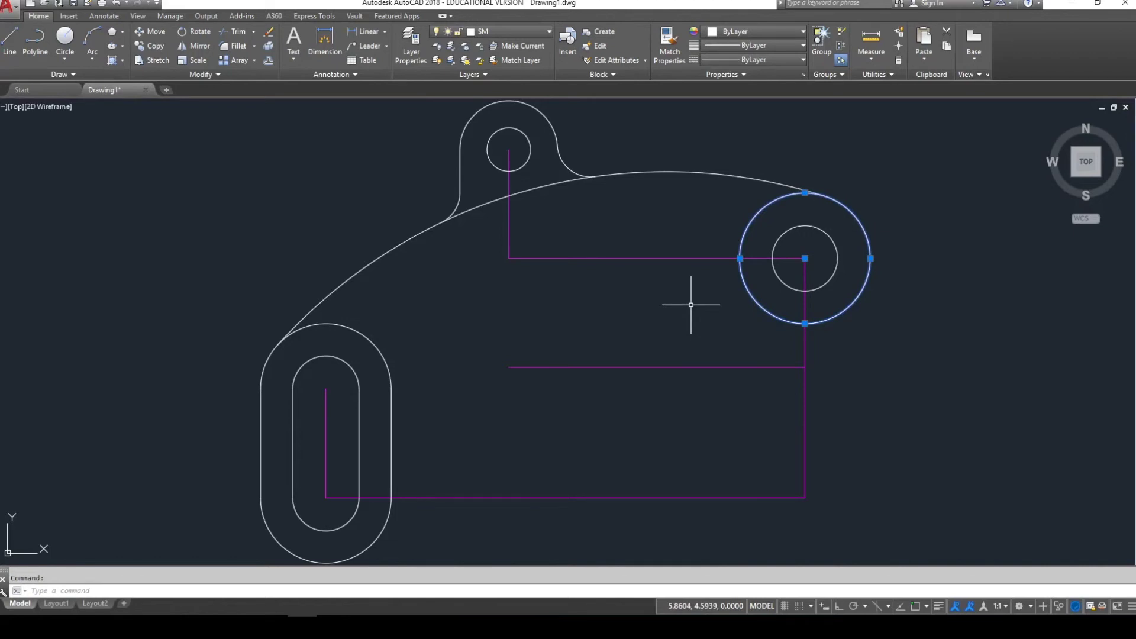
key(Escape)
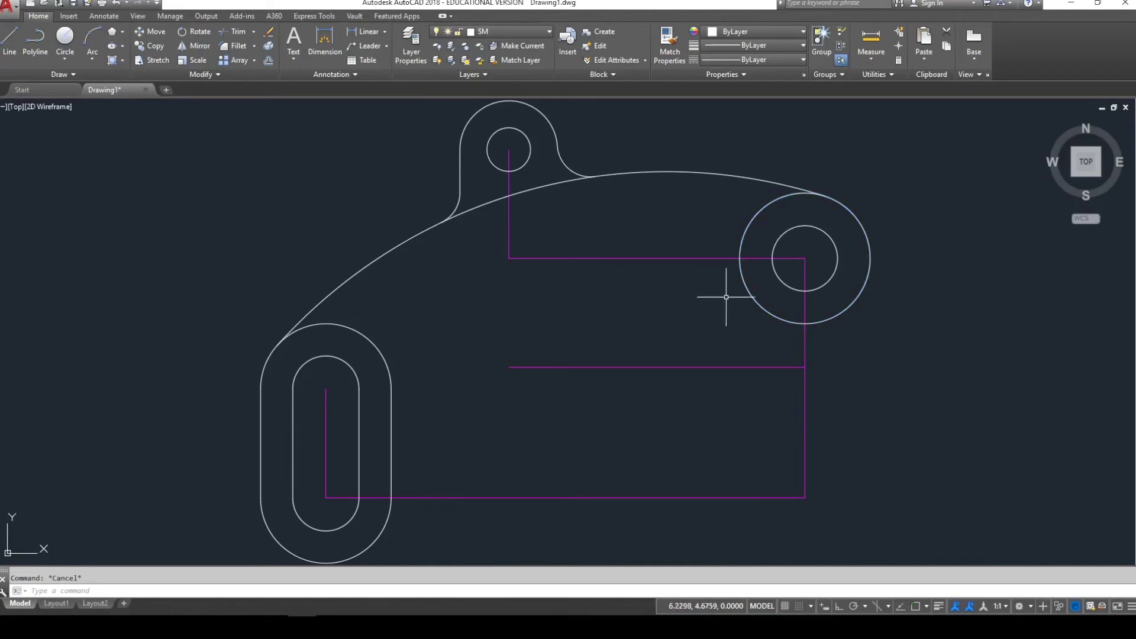
click(746, 286)
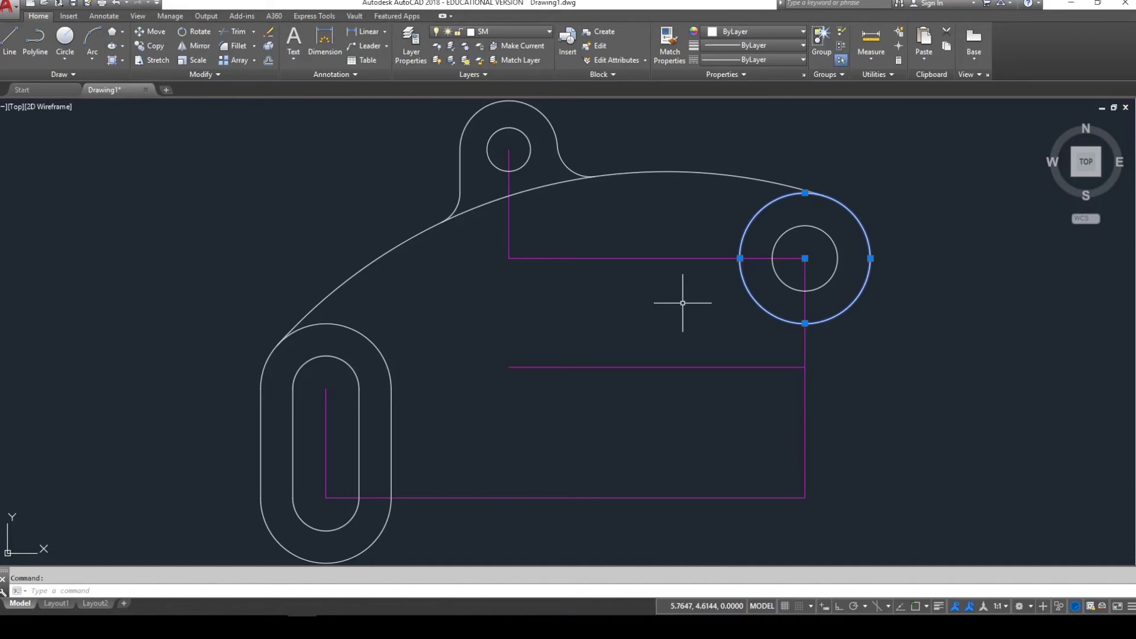
key(Escape)
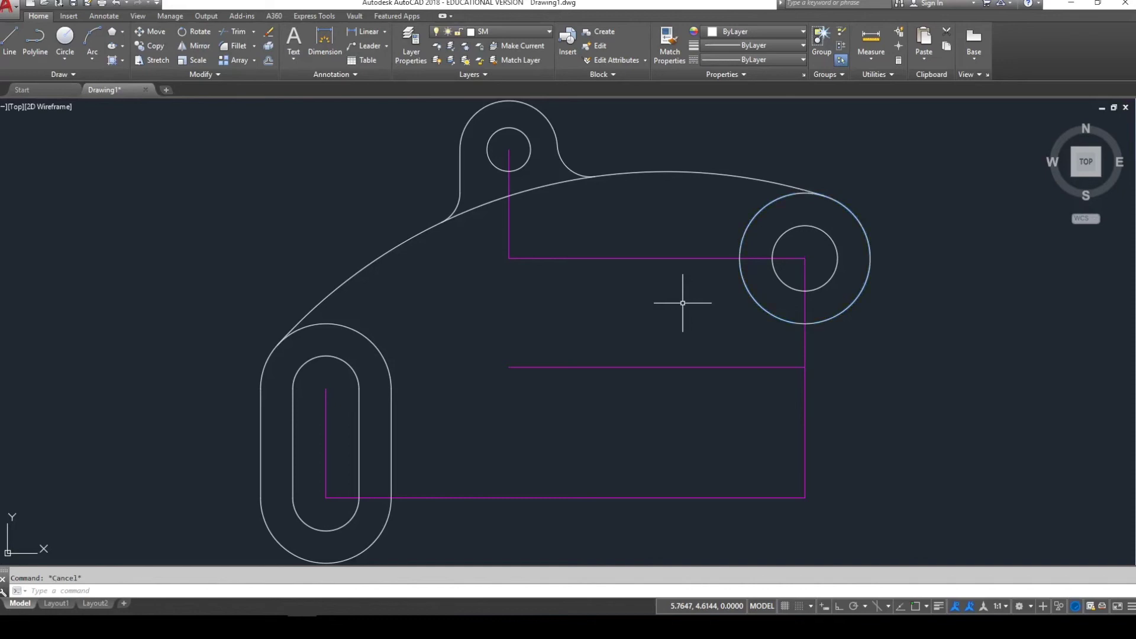
click(682, 303)
click(664, 260)
click(663, 348)
click(646, 375)
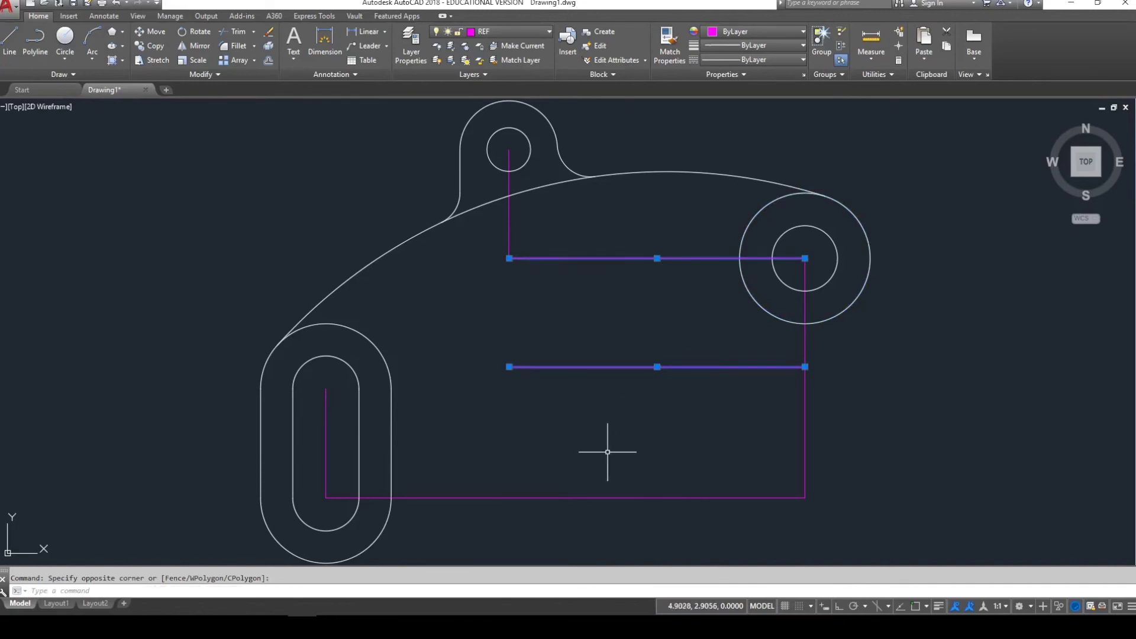
key(Escape)
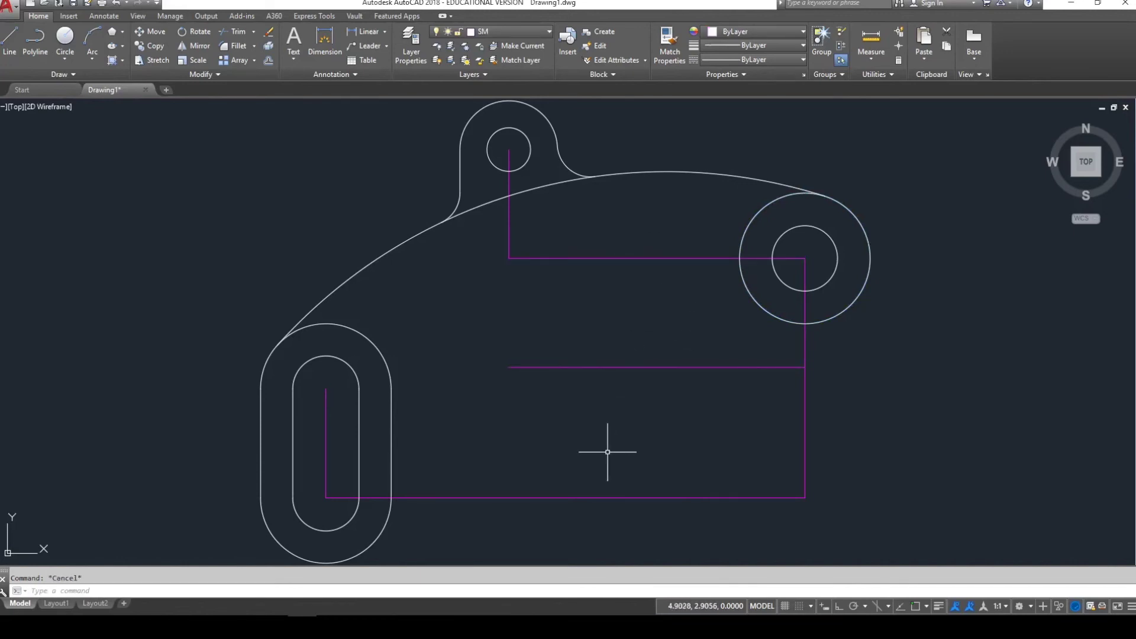
- Offset the right boss's outer circle outward by 1
key(Return)
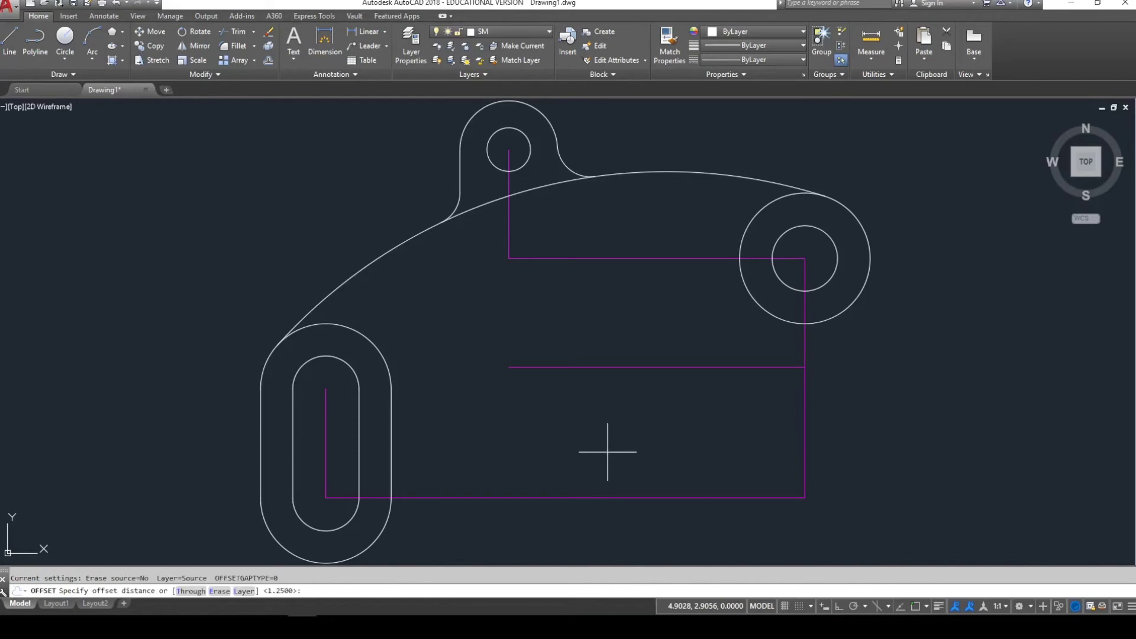
text(1)
key(Return)
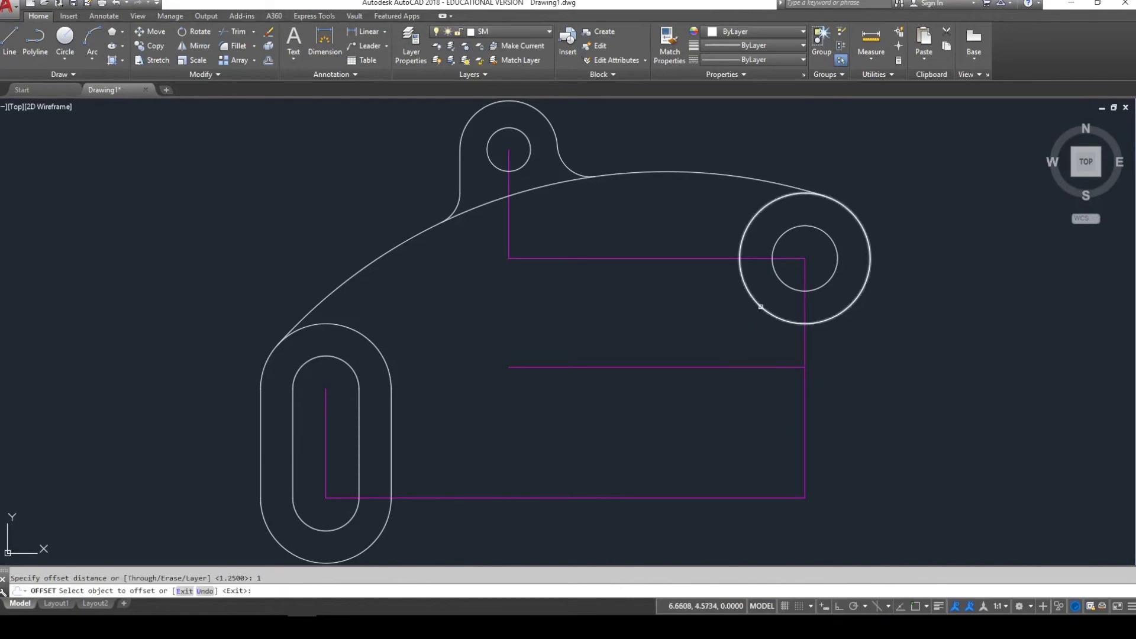
click(755, 304)
click(746, 324)
key(Escape)
key(Escape)
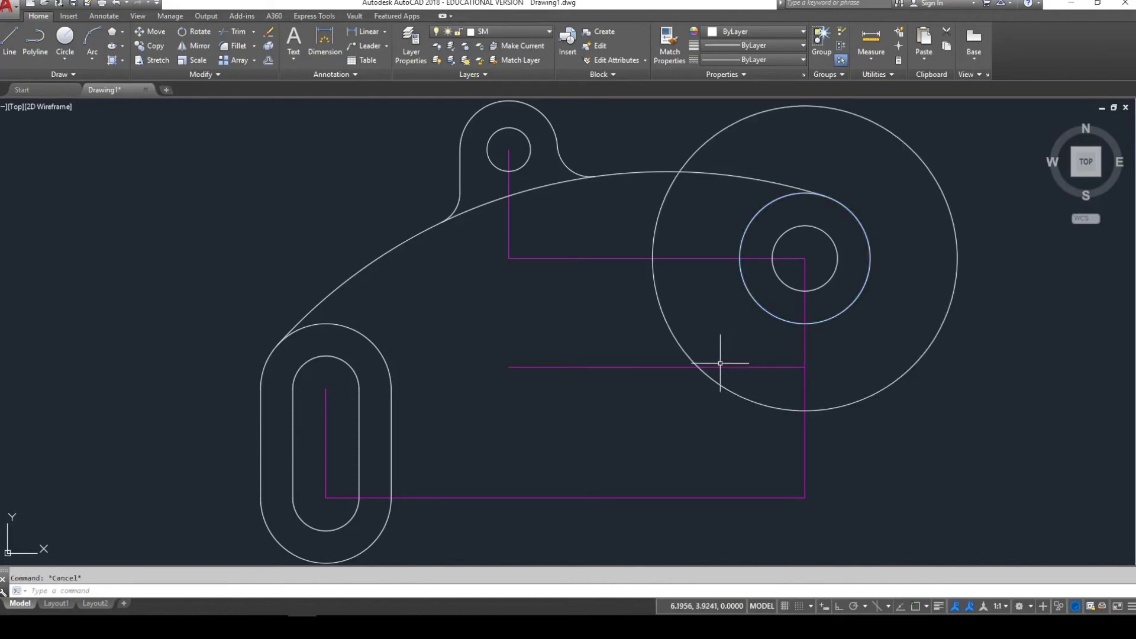
- Select the middle magenta reference line and right boss circle, then clear the selection
click(645, 367)
click(621, 399)
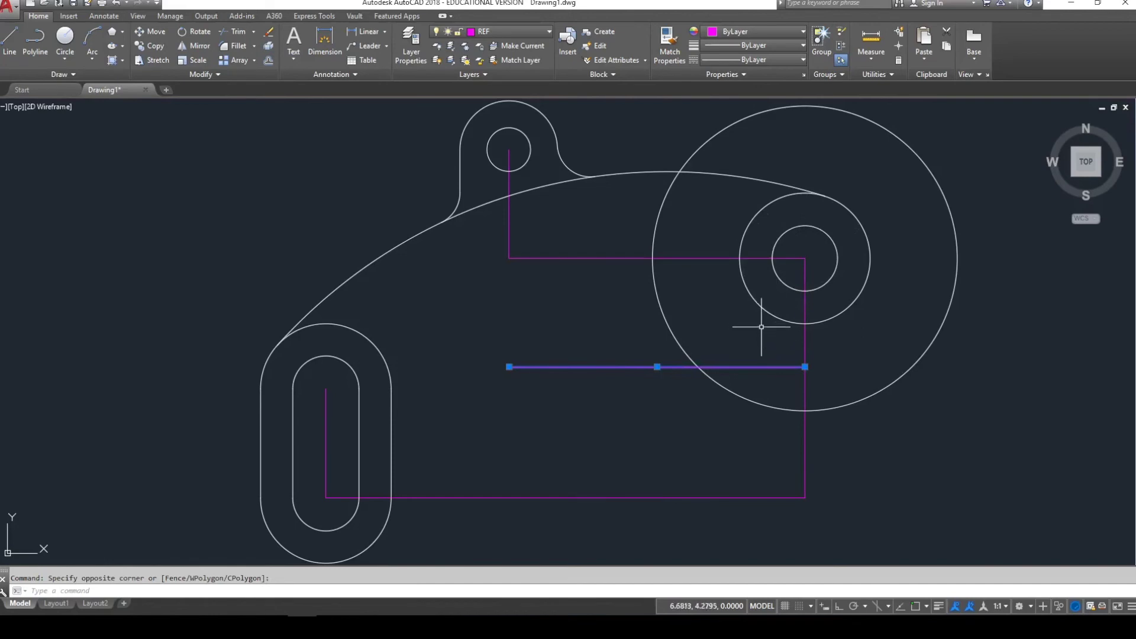
click(755, 300)
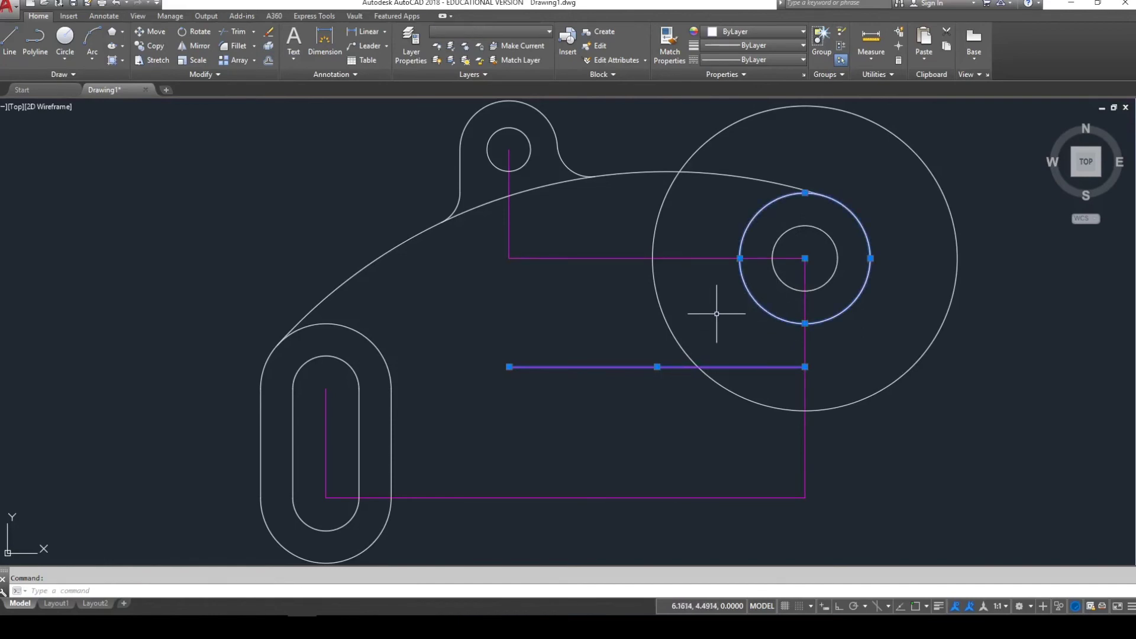
key(Escape)
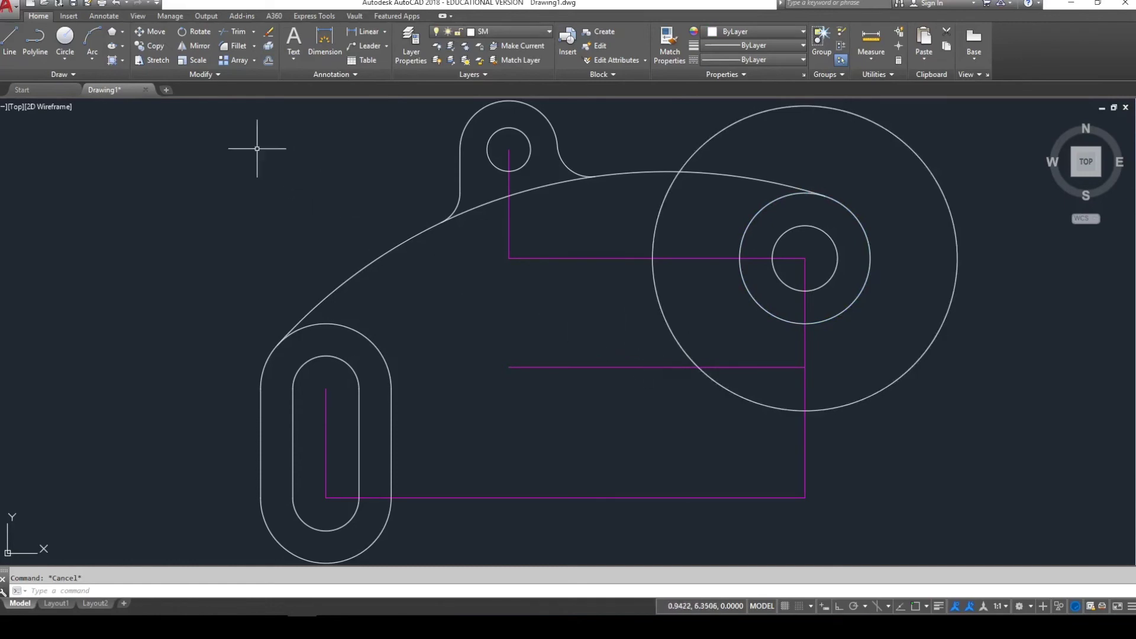
- Draw a radius-1 circle centred where the large offset circle crosses the middle magenta line
click(65, 36)
shift+right_click(760, 348)
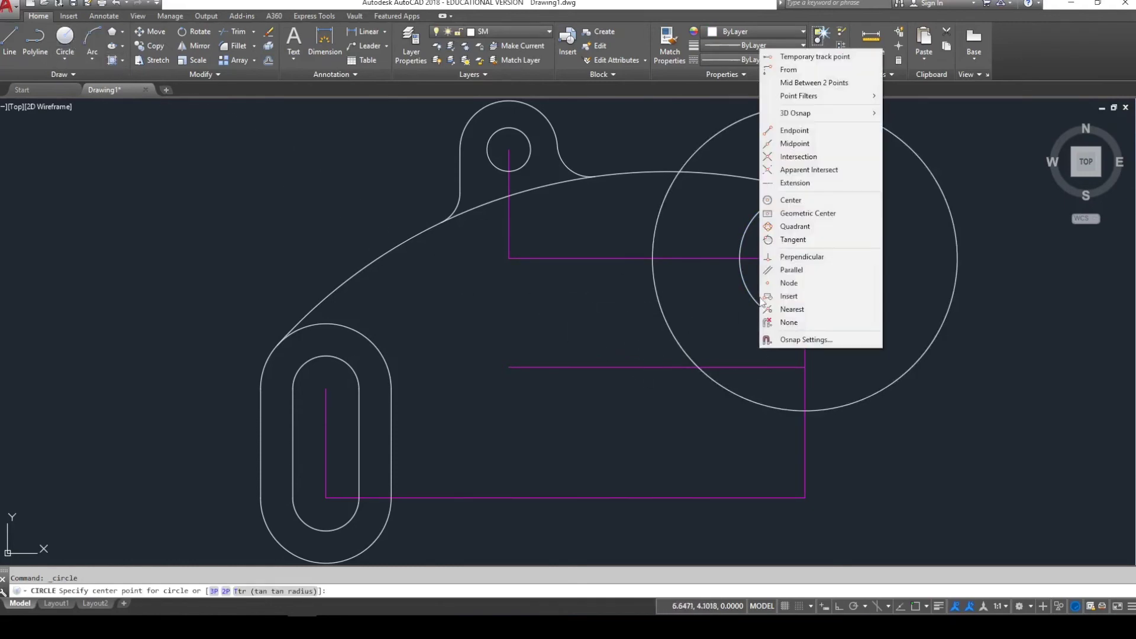
click(819, 157)
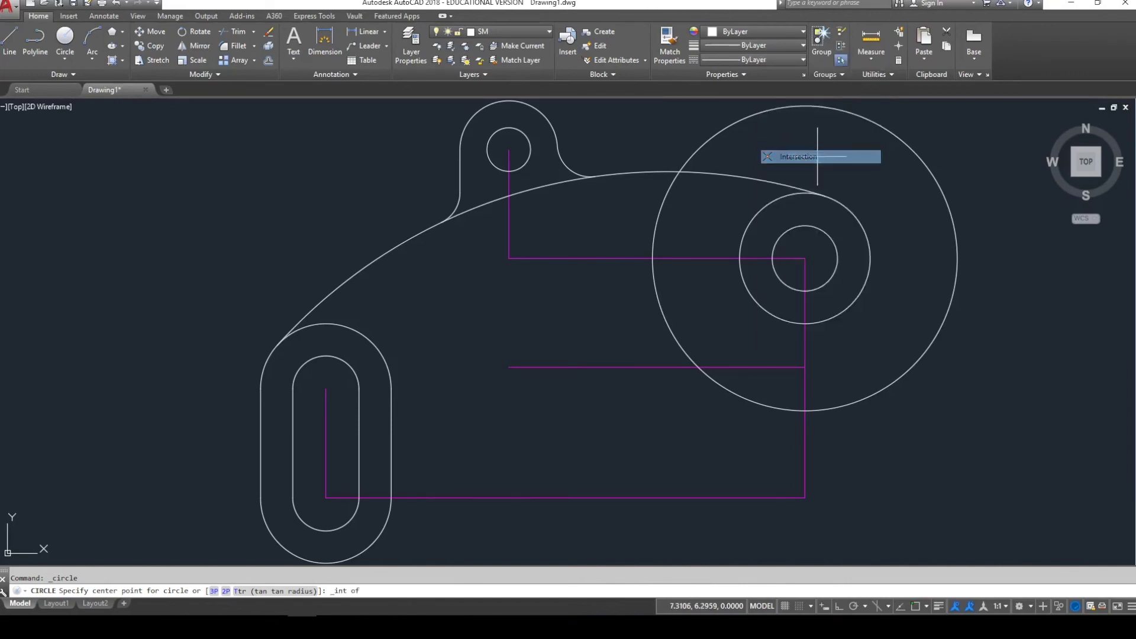
click(698, 366)
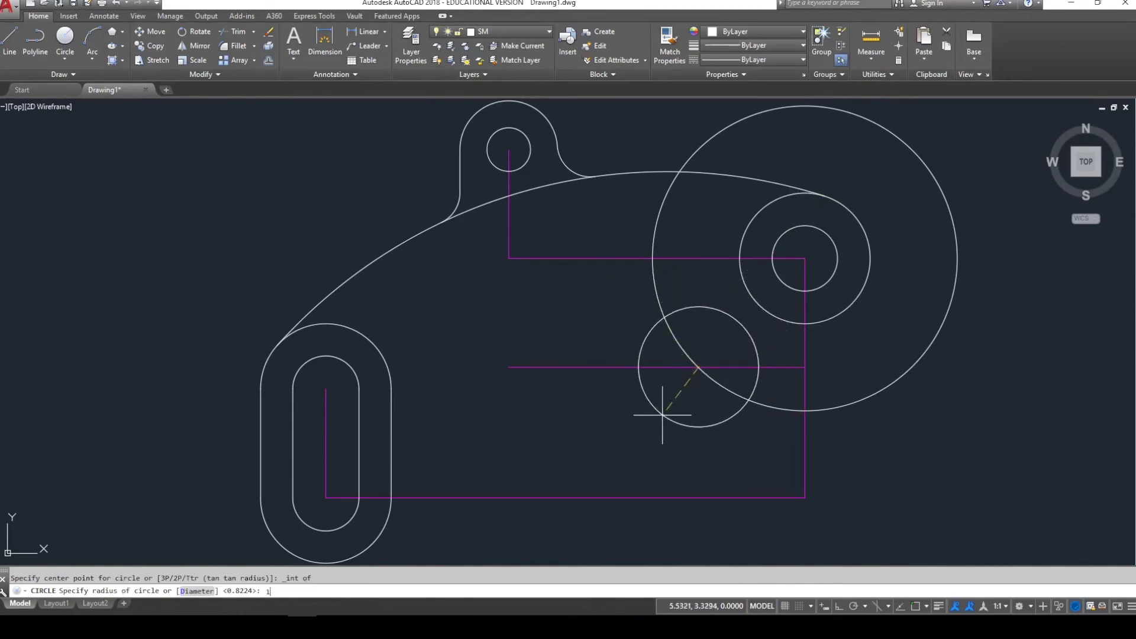
key(Return)
scroll(661, 415, up, 2)
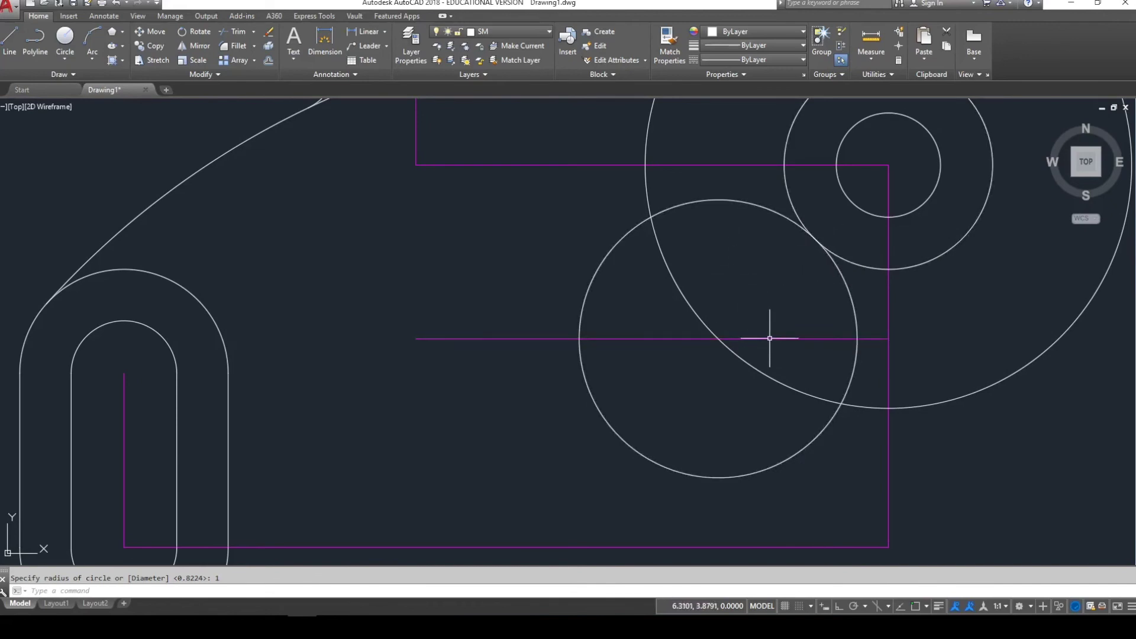
click(734, 318)
- Delete the middle magenta line and large offset circle, then zoom out to review
click(708, 358)
key(Delete)
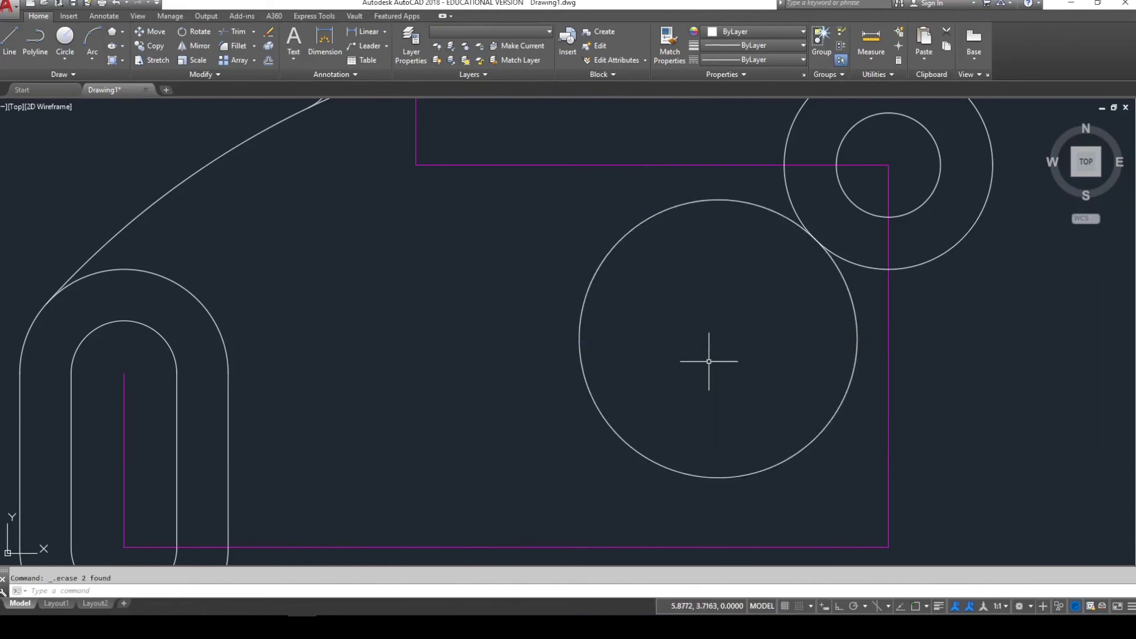
scroll(708, 362, down, 3)
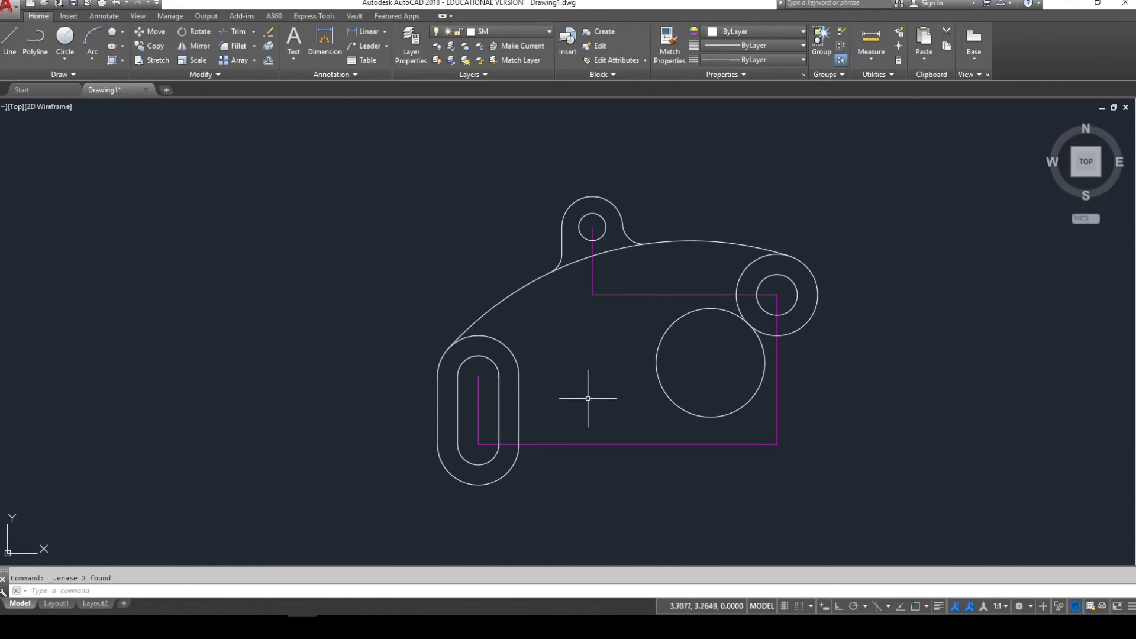
click(514, 464)
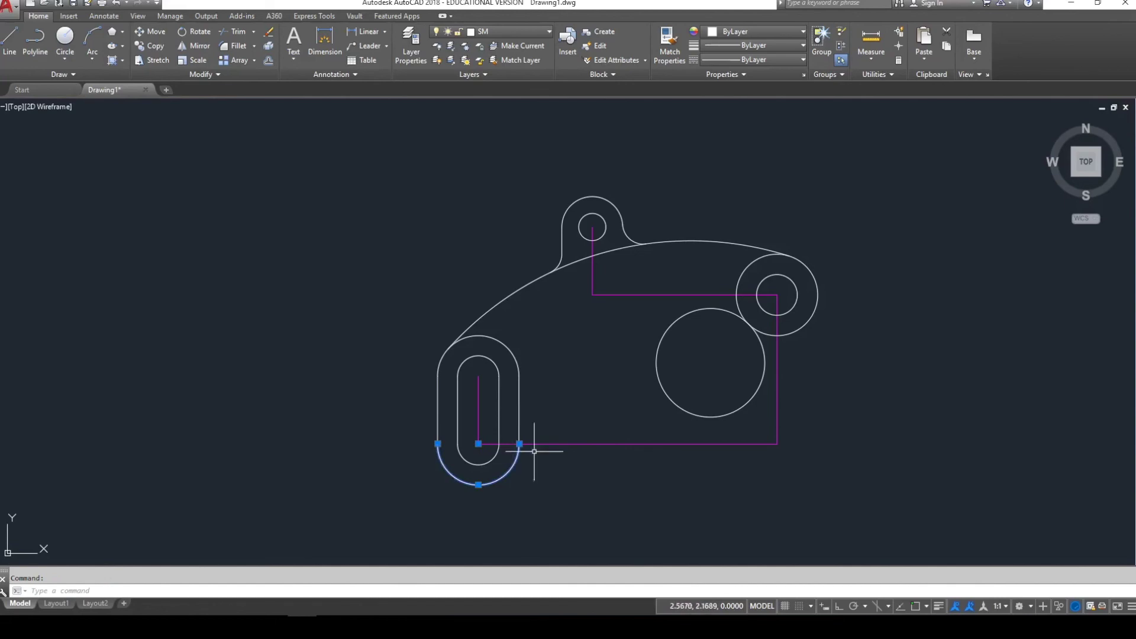
click(669, 327)
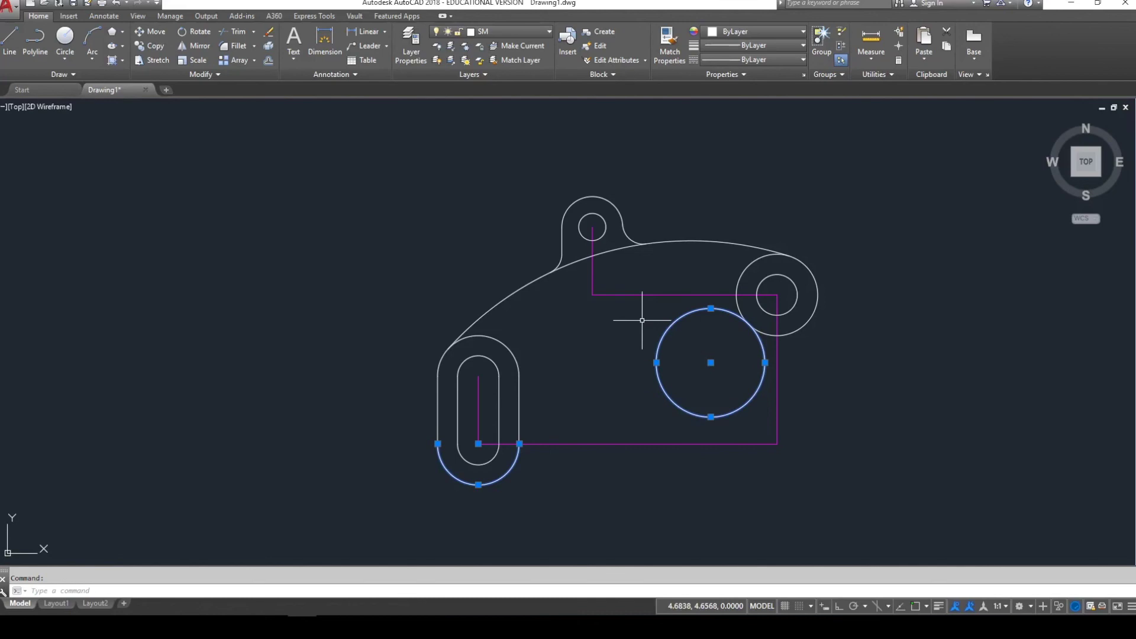
key(Escape)
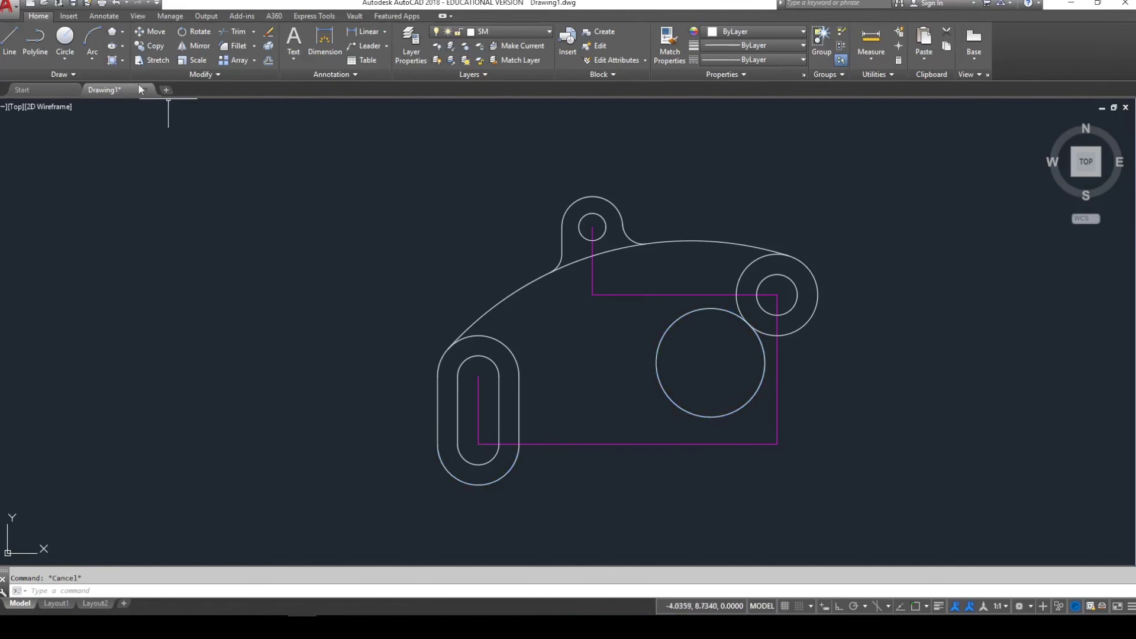
- Draw a radius-4.2 circle tangent to the slot's outer arc and the radius-1 circle
click(66, 57)
click(69, 179)
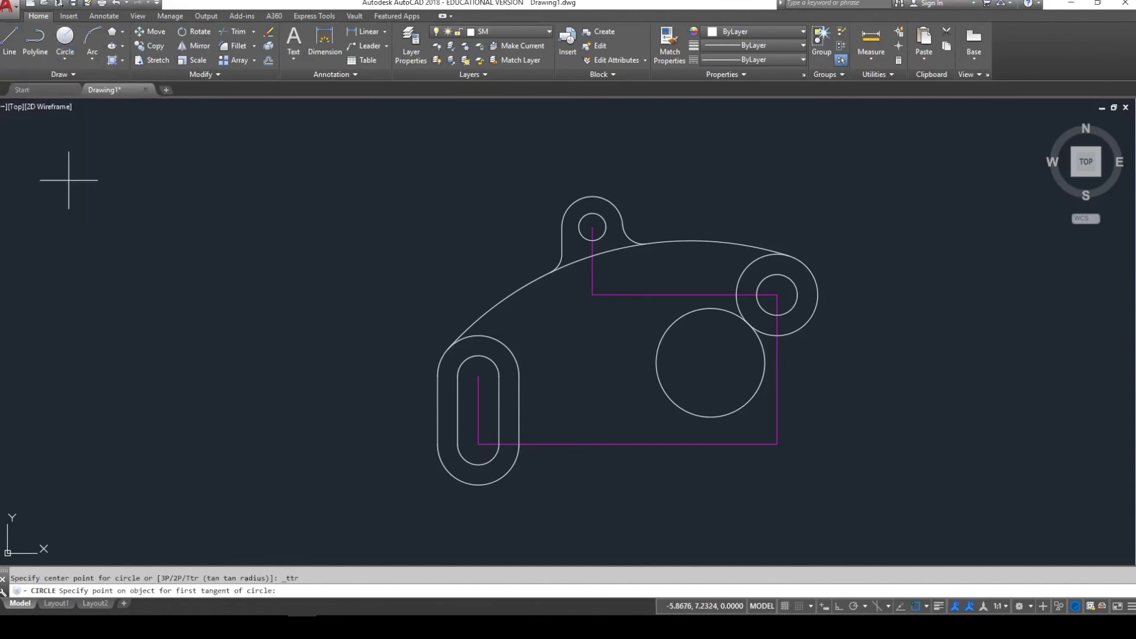
click(515, 462)
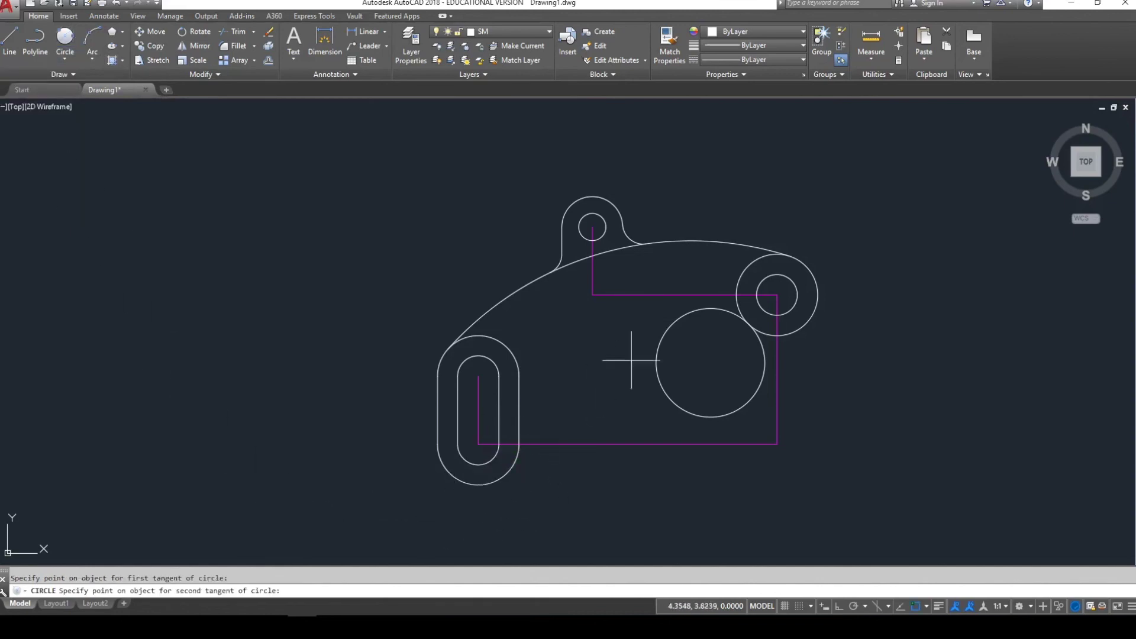
click(716, 308)
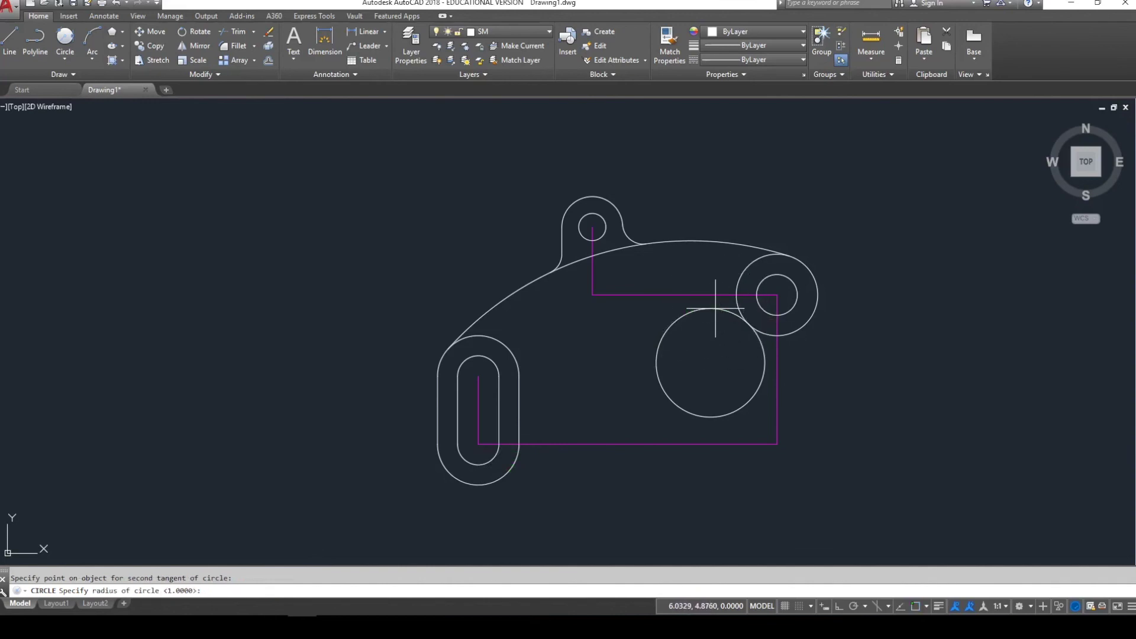
key(Return)
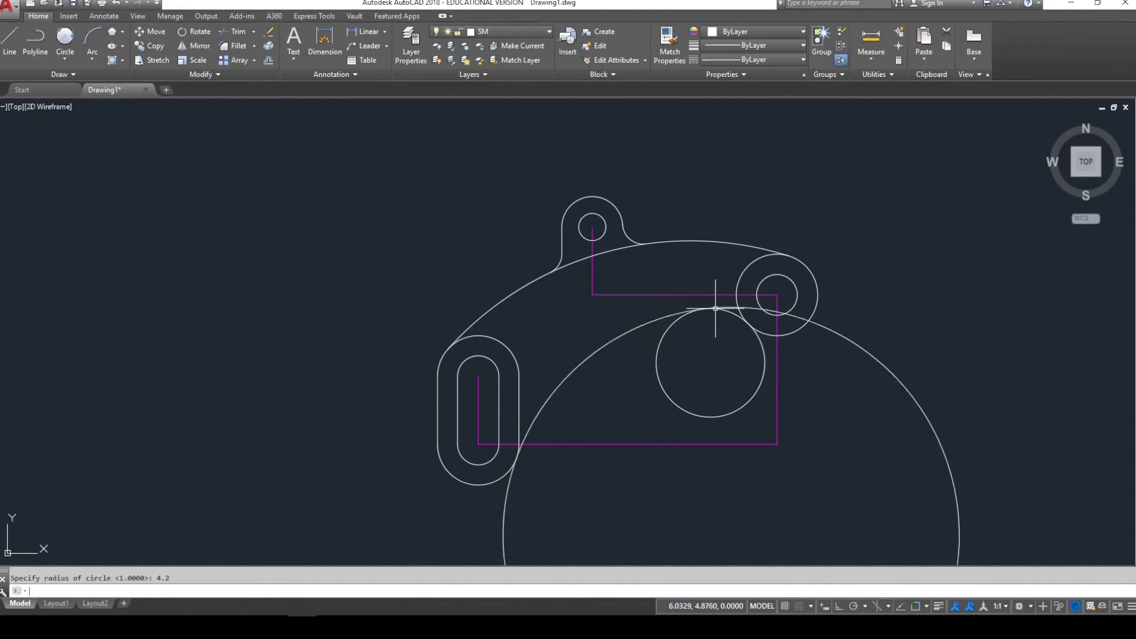
- Begin trimming with every object used as a cutting edge
text(tr)
key(Return)
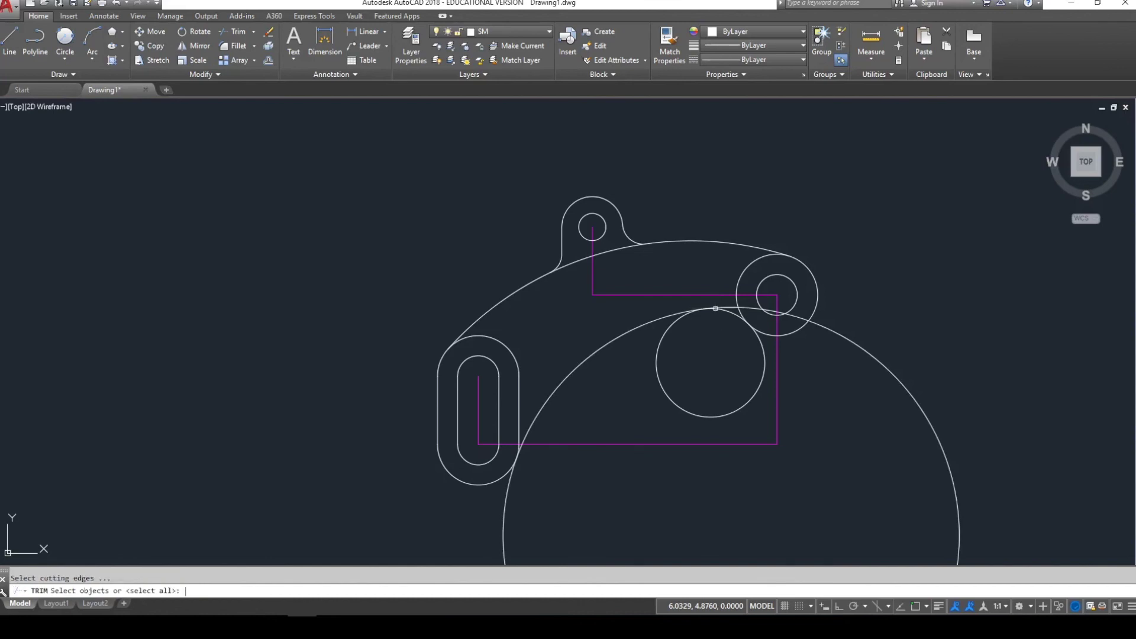
key(Return)
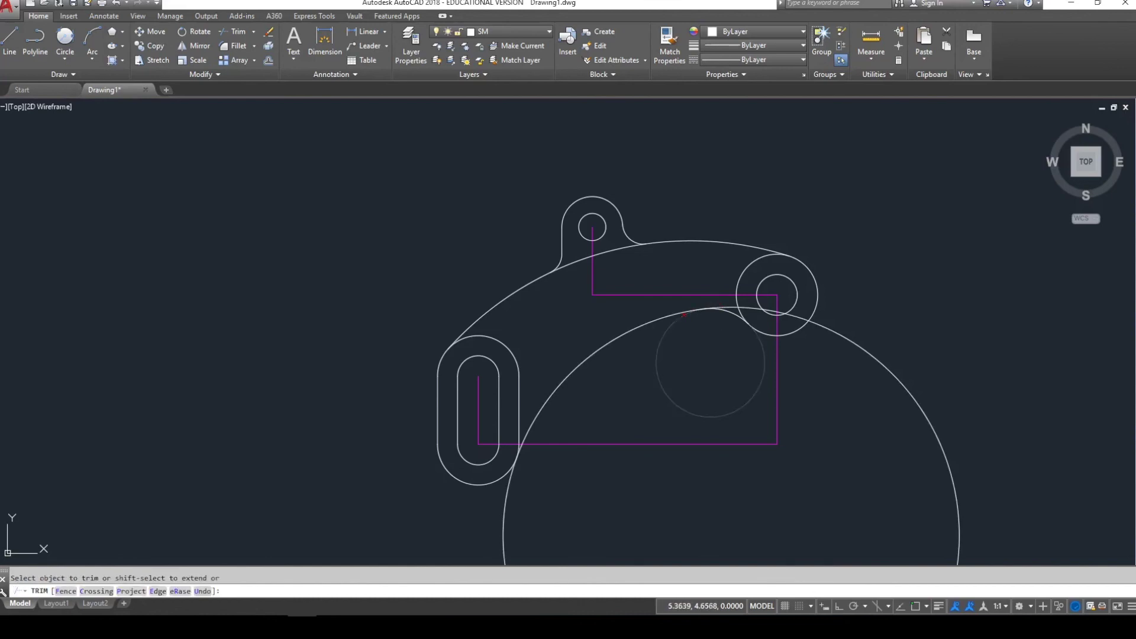
- Trim the radius-4.2 and radius-1 circles into a curved lower edge linking slot and right boss
click(679, 320)
click(859, 345)
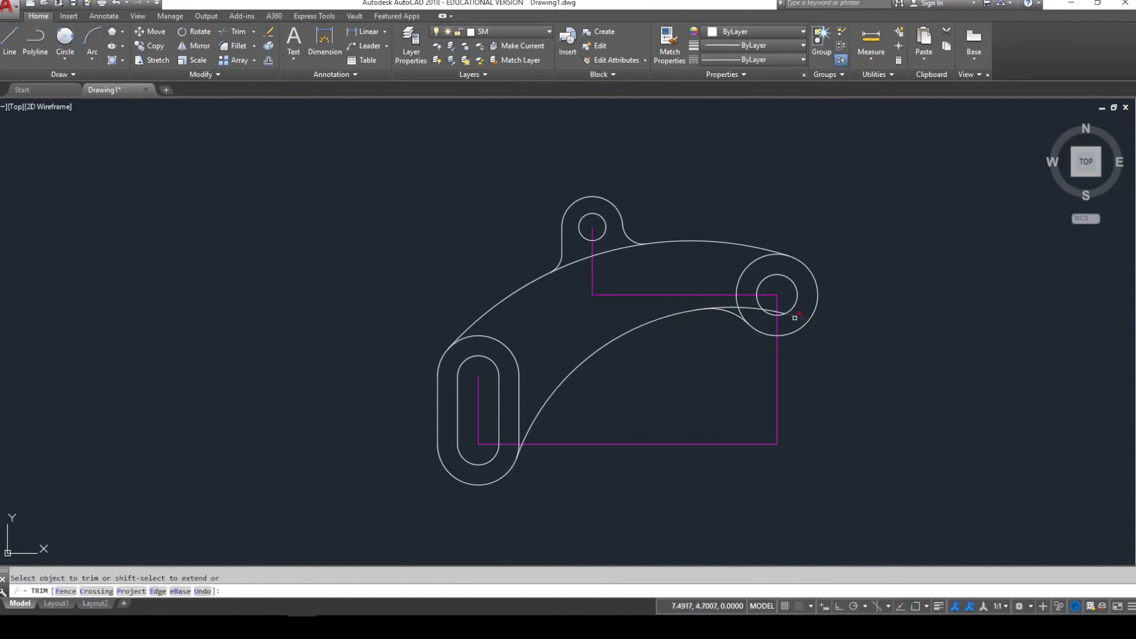
scroll(786, 313, up, 2)
click(769, 308)
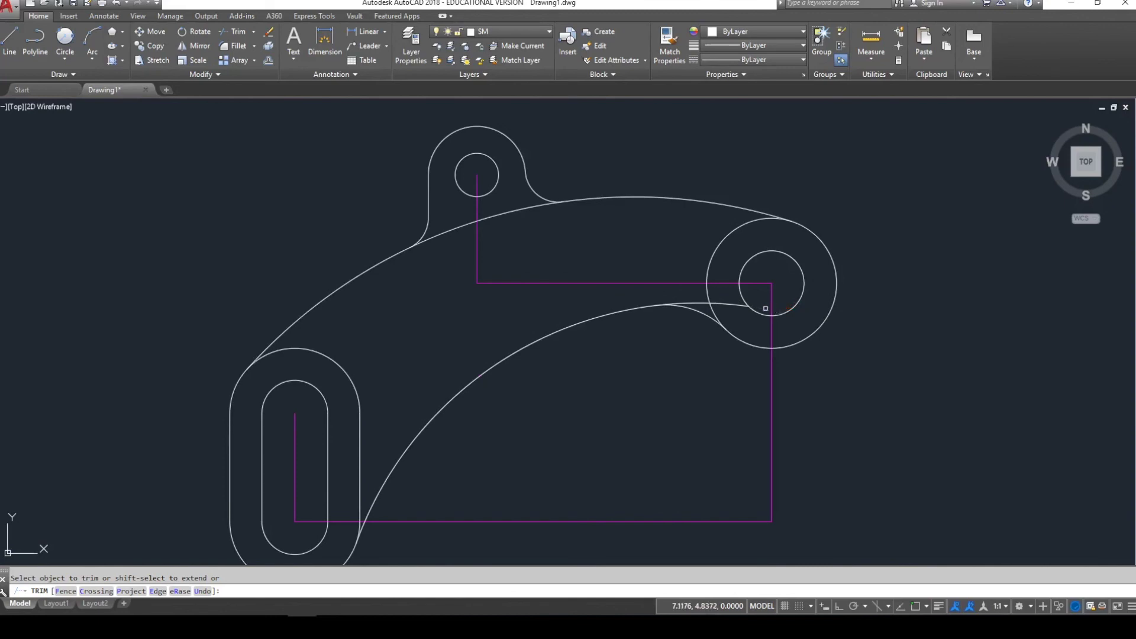
click(728, 305)
key(Escape)
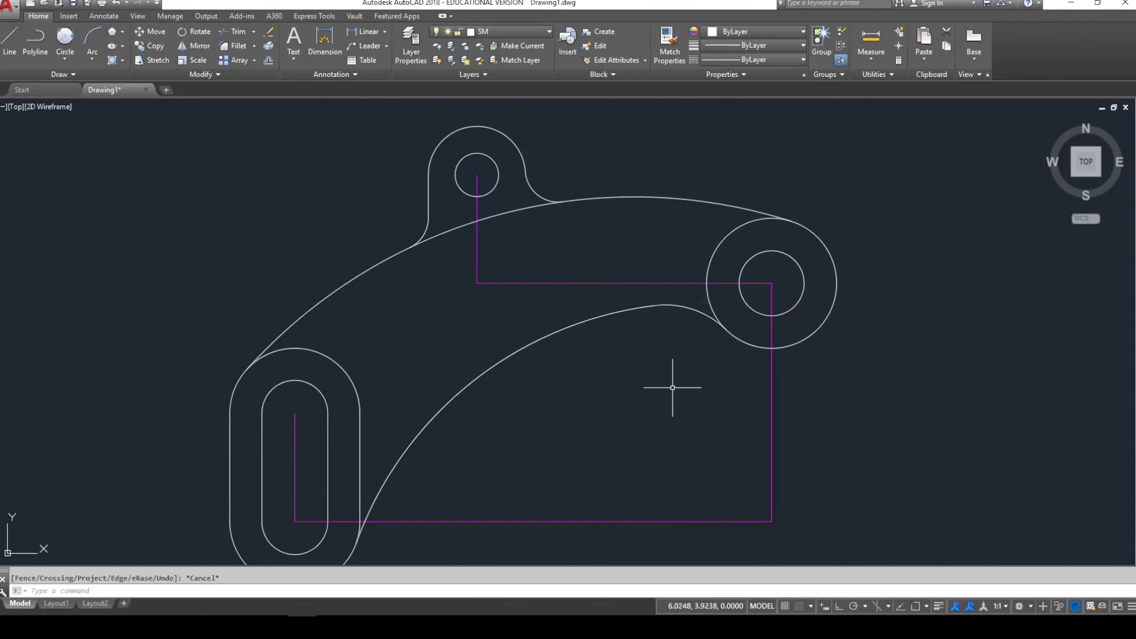
- Zoom to extents (Z, E) so the whole drawing fits on screen
scroll(672, 386, down, 2)
text(z)
key(Return)
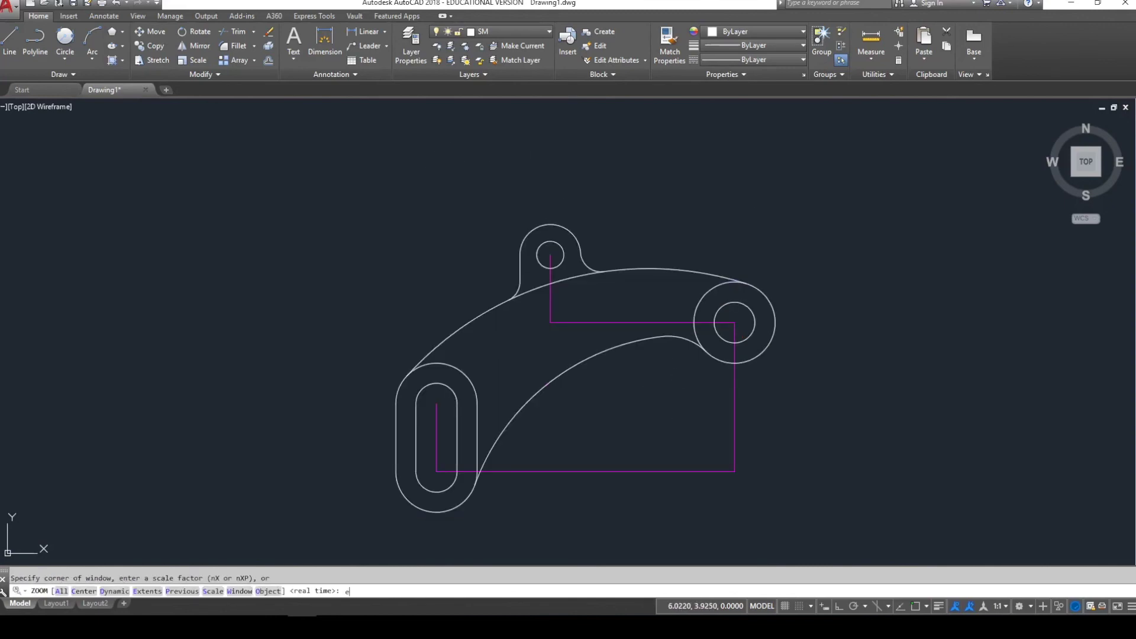
text(e)
key(Return)
key(Escape)
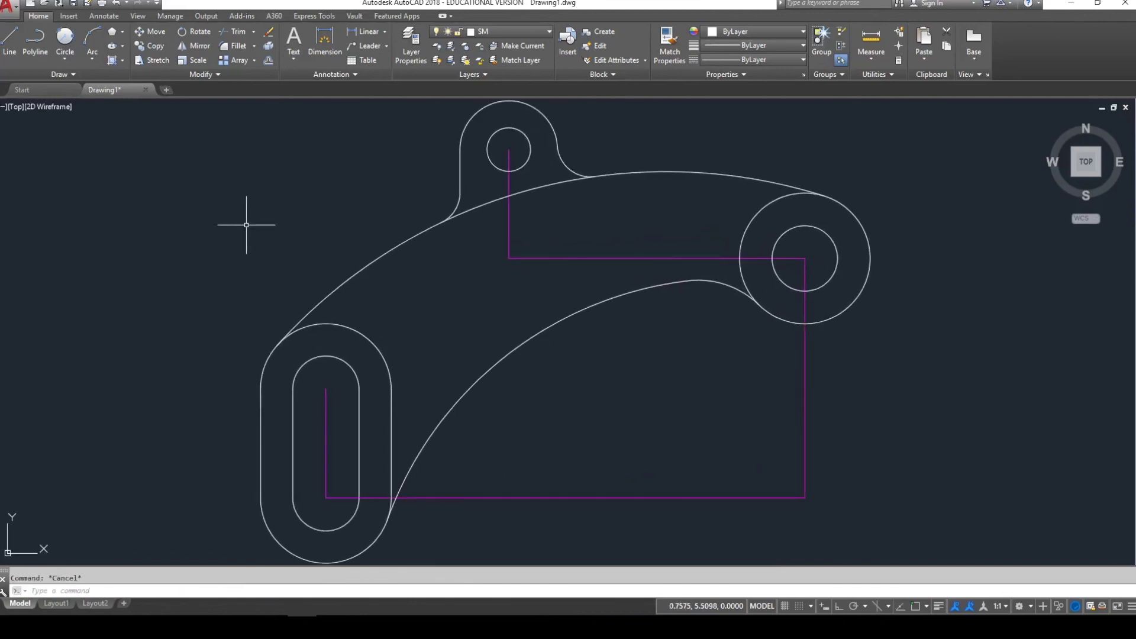